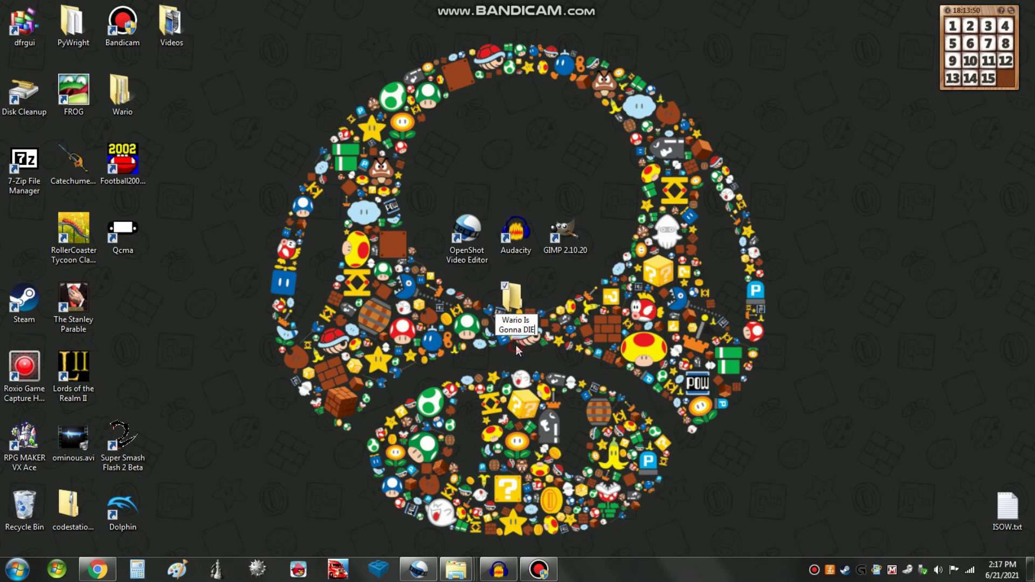
Step: Name the new desktop folder "Wario Is Gonna DIE" and create a subfolder called "Images" inside it
key("Return")
double_click(512, 302)
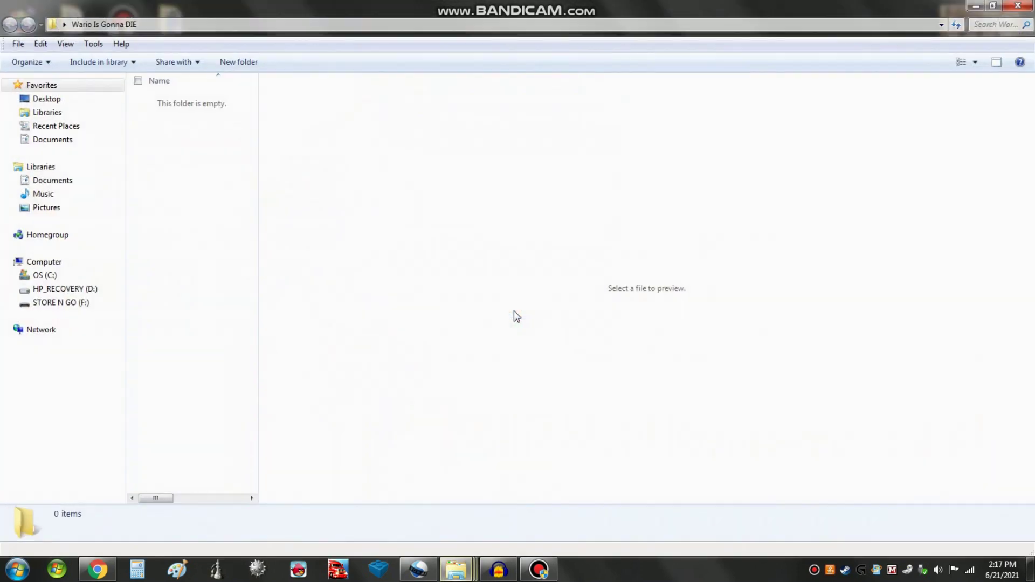
right_click(189, 145)
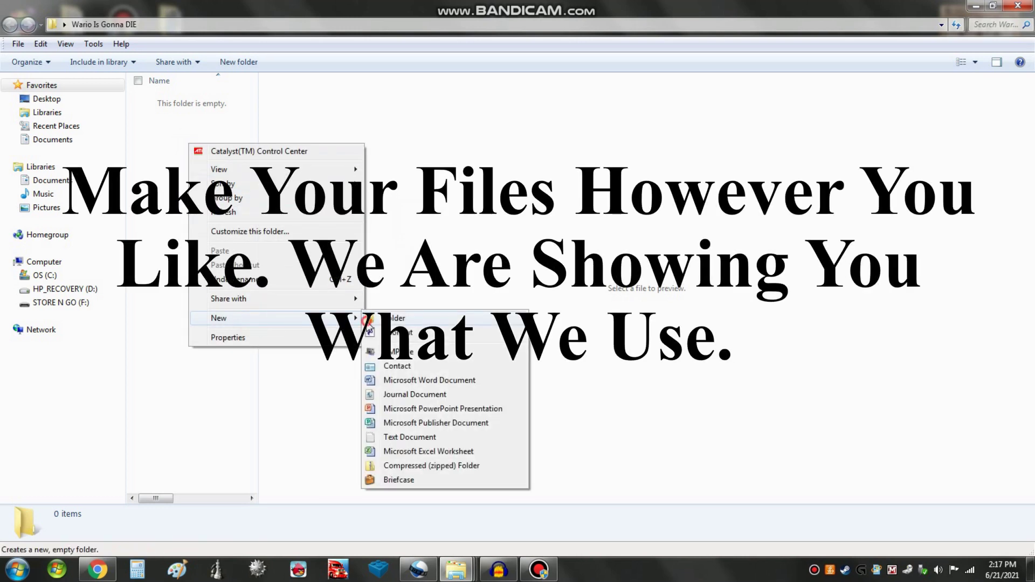
left_click(369, 320)
type("Images")
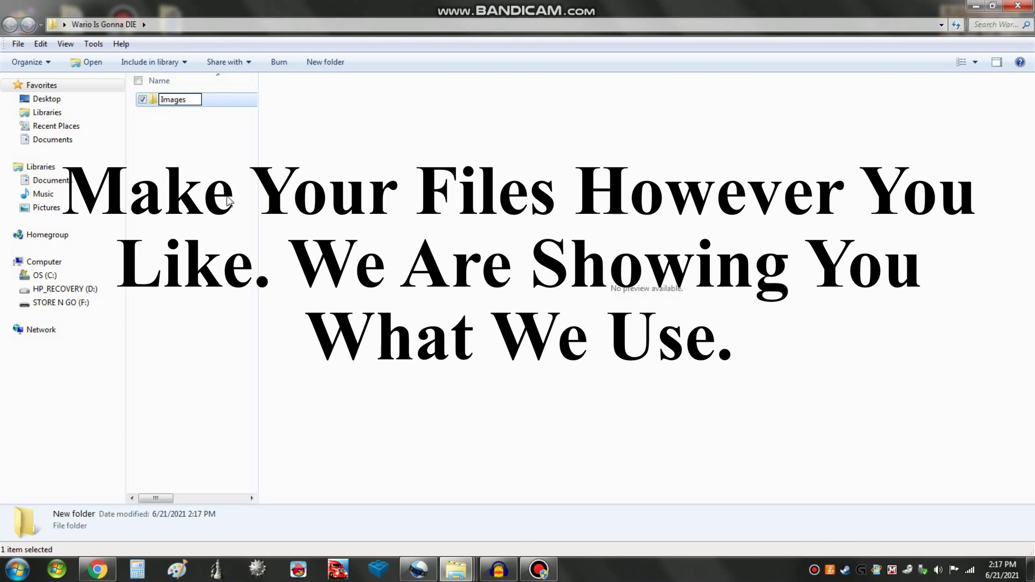
key("Return")
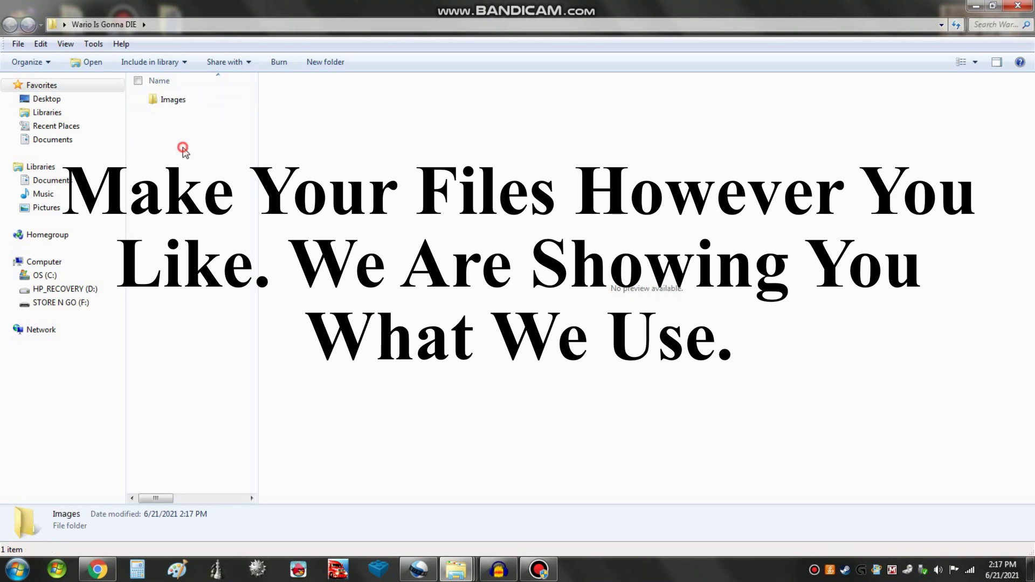
Step: Create a second subfolder named "Sounds" next to the Images folder
right_click(183, 149)
mouse_move(212, 321)
left_click(371, 321)
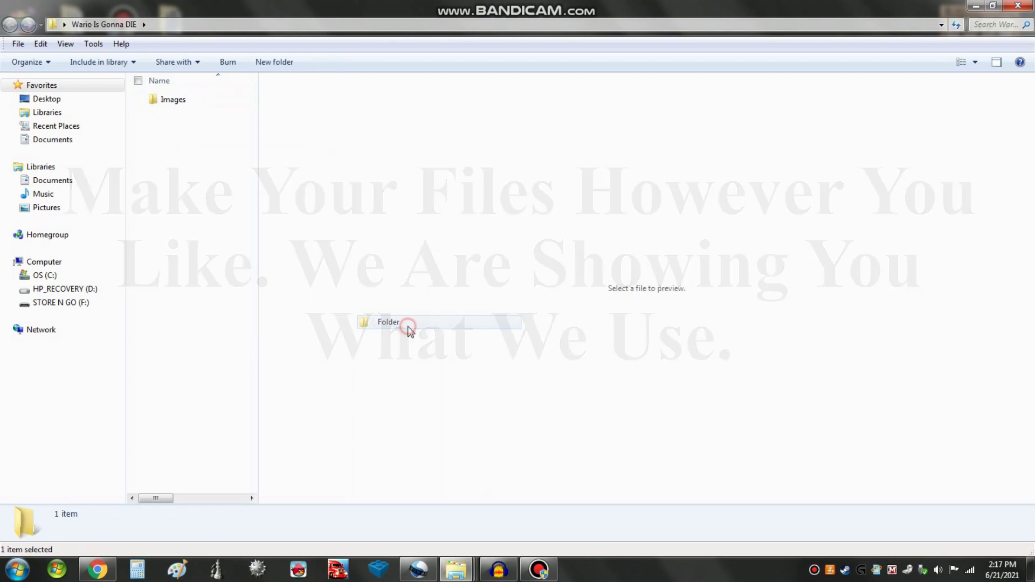
type("Sounds")
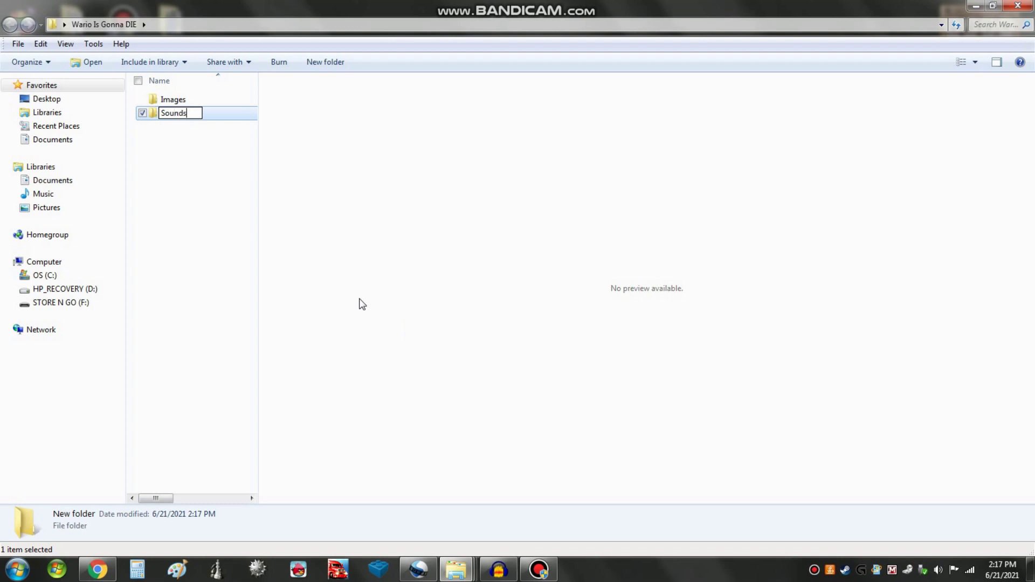
key("Return")
Step: Create another subfolder named "Saves" in the Wario Is Gonna DIE folder
right_click(192, 152)
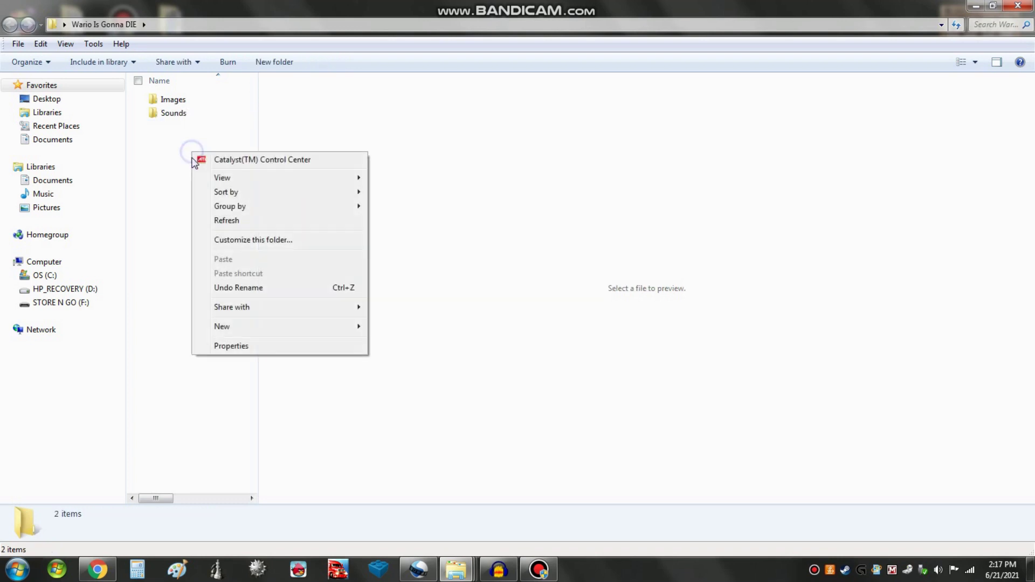
mouse_move(303, 329)
left_click(384, 328)
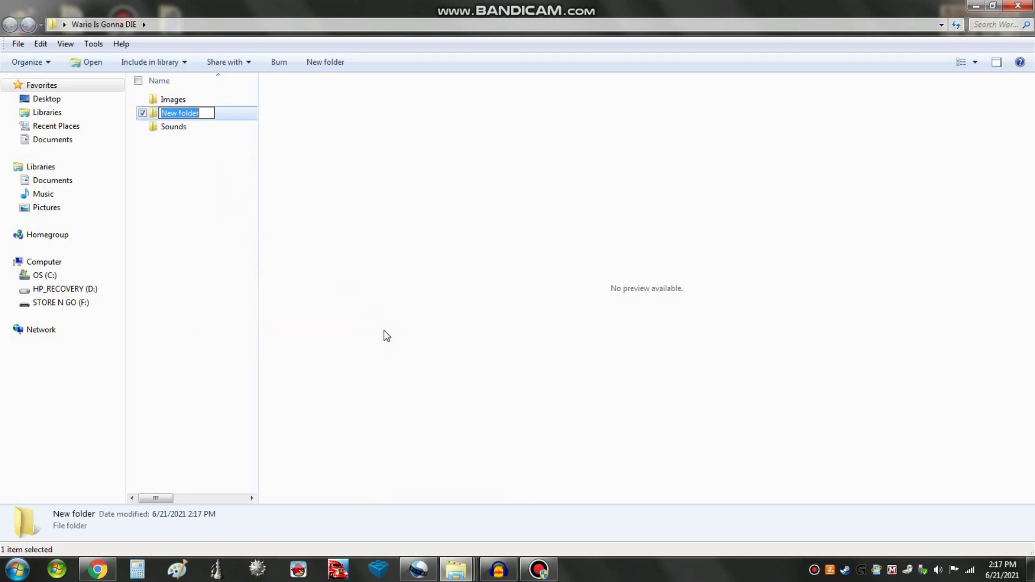
type("Saves")
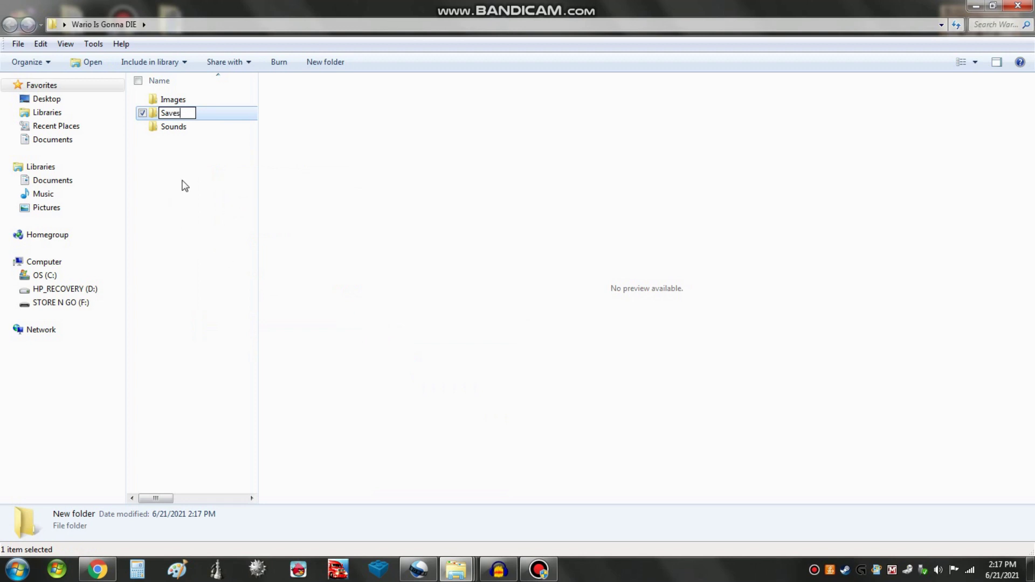
Step: Create a fourth subfolder named "Videos" in the Wario Is Gonna DIE folder
right_click(183, 184)
mouse_move(229, 359)
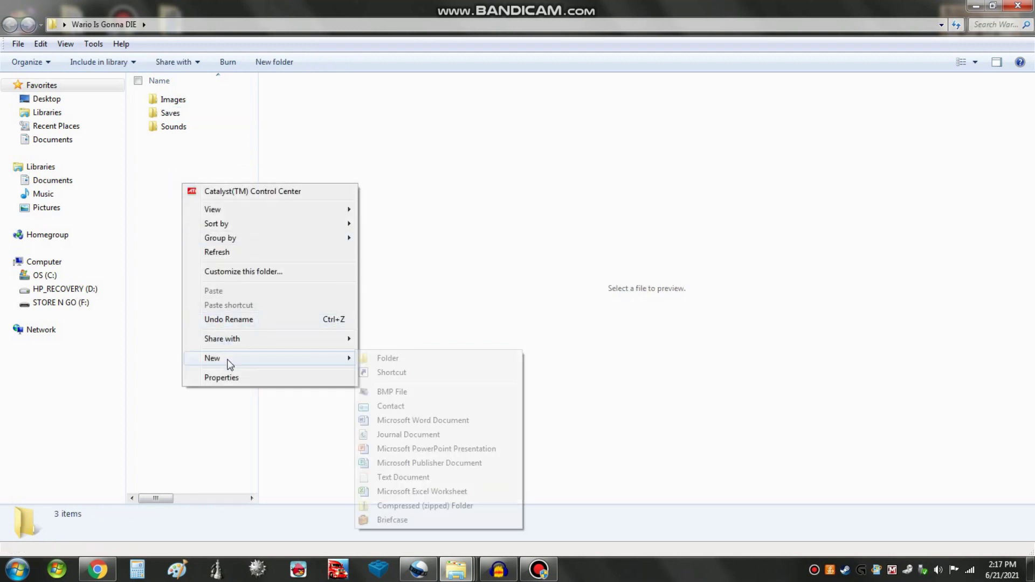
left_click(420, 362)
type("Vi")
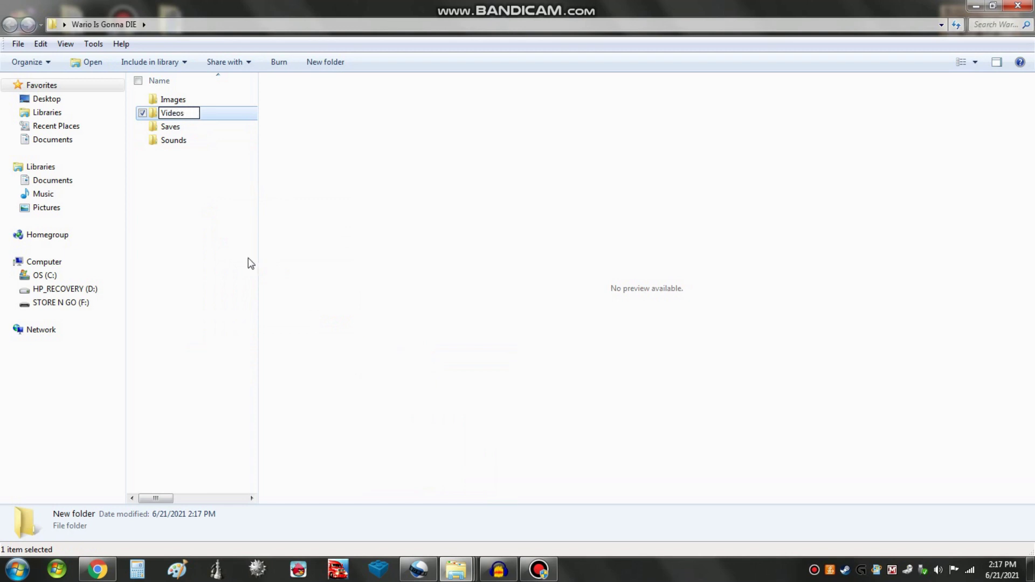
type("deos")
left_click(174, 202)
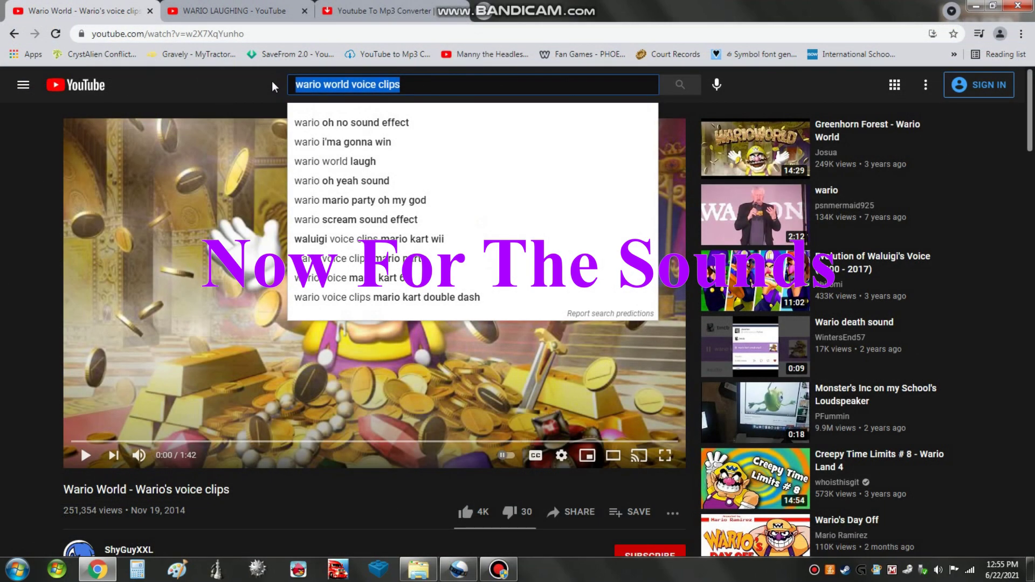
Step: Dismiss the search suggestions and preview the first seconds of the "Wario World - Wario's voice clips" video
left_click(272, 85)
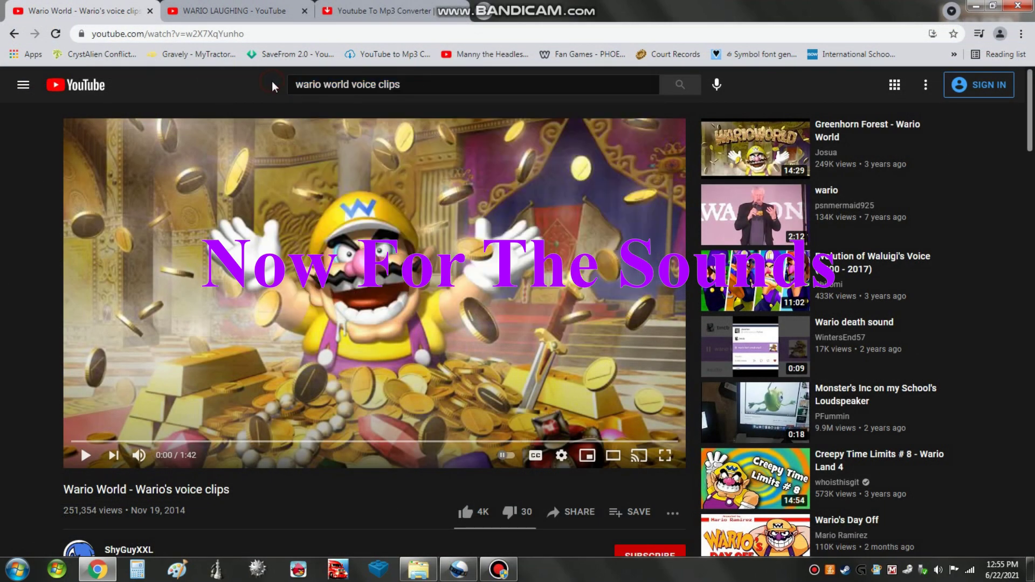
left_click(85, 456)
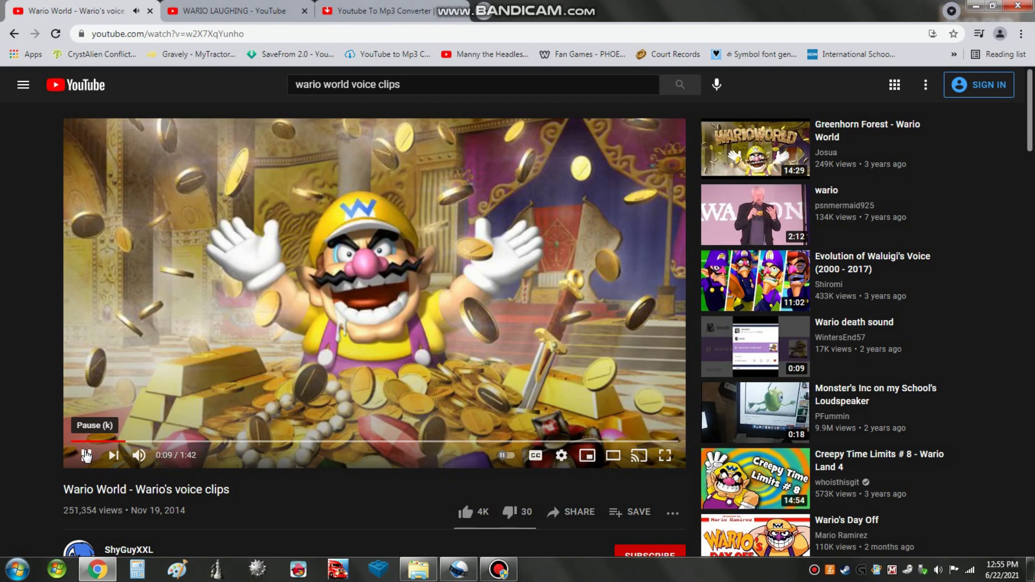
left_click(86, 456)
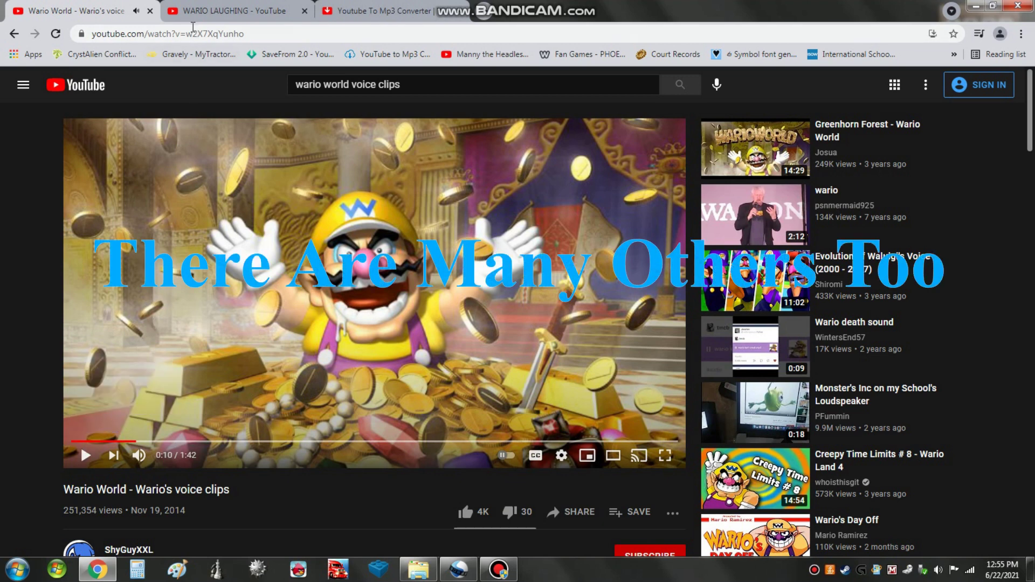
Step: Switch to the WARIO LAUGHING video and preview its opening seconds, then pause it
left_click(196, 11)
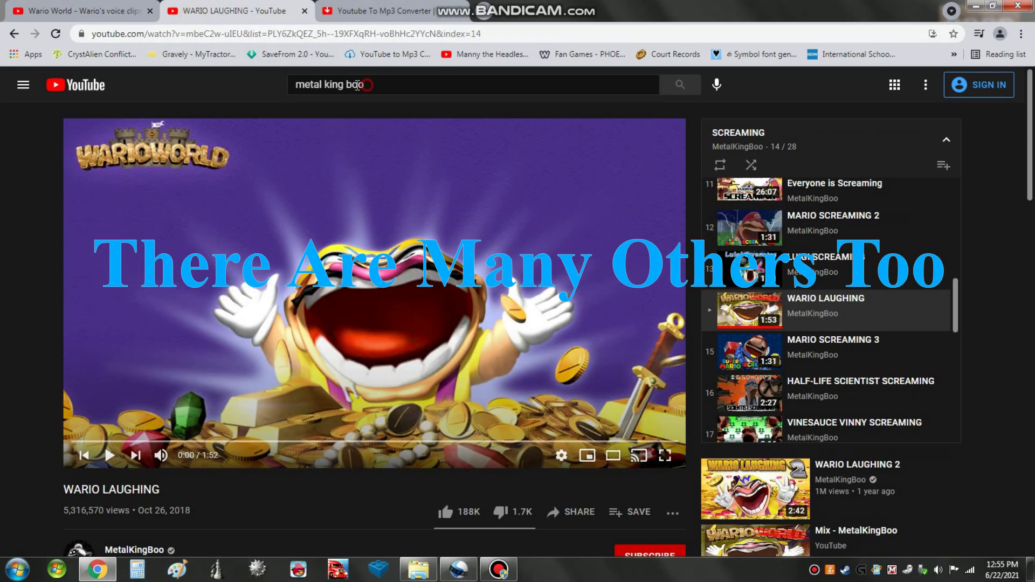
left_click_drag(357, 86, 284, 88)
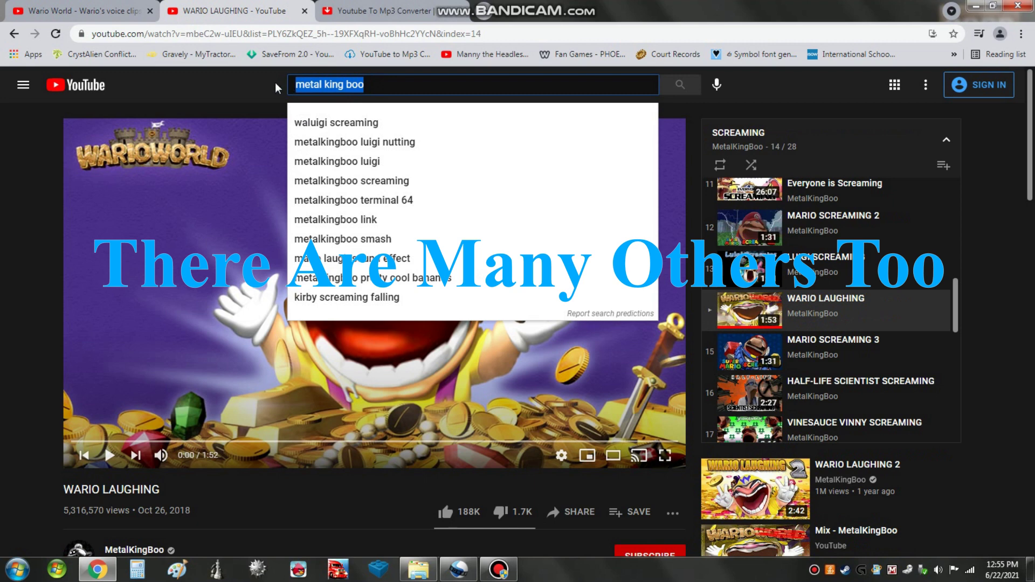
left_click(276, 88)
left_click(110, 456)
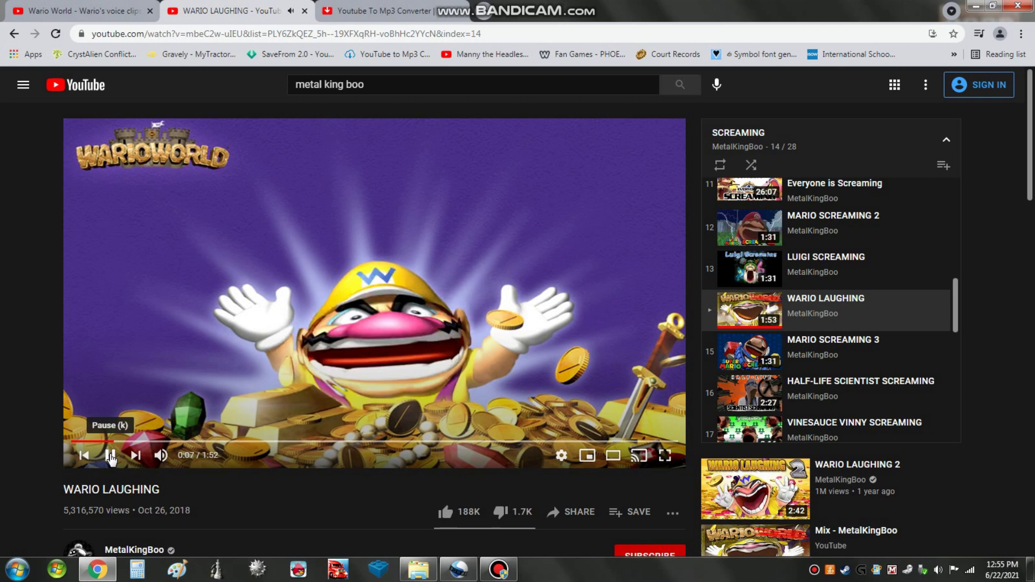
left_click(111, 458)
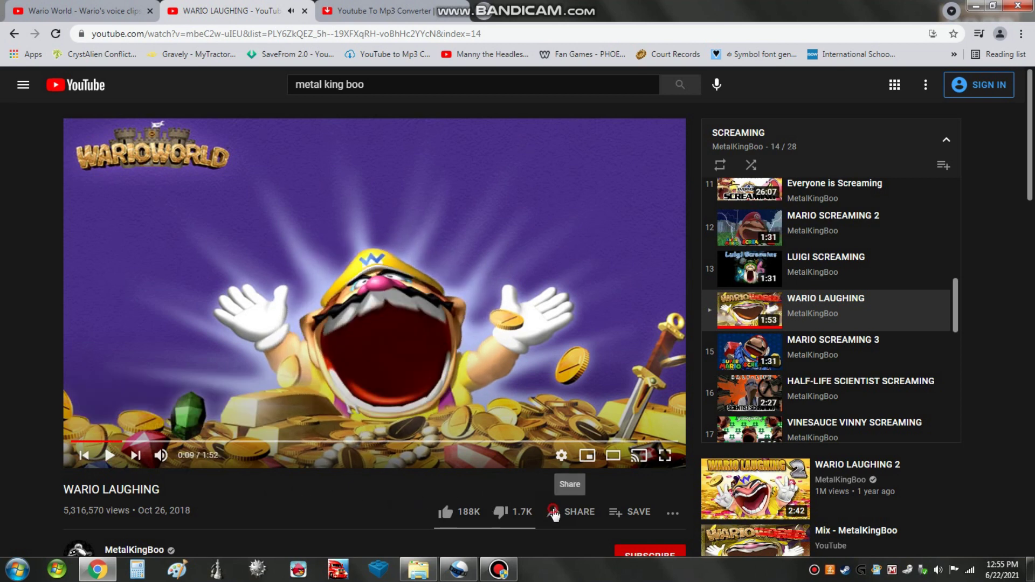
Step: Copy the share link of the WARIO LAUGHING video and close the sharing options
left_click(554, 512)
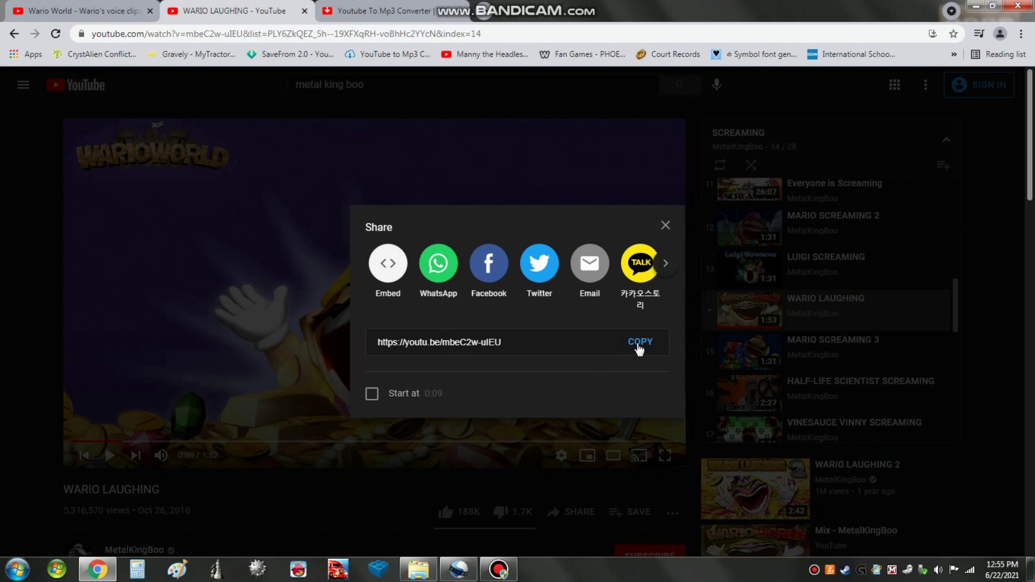
left_click(640, 345)
left_click(665, 225)
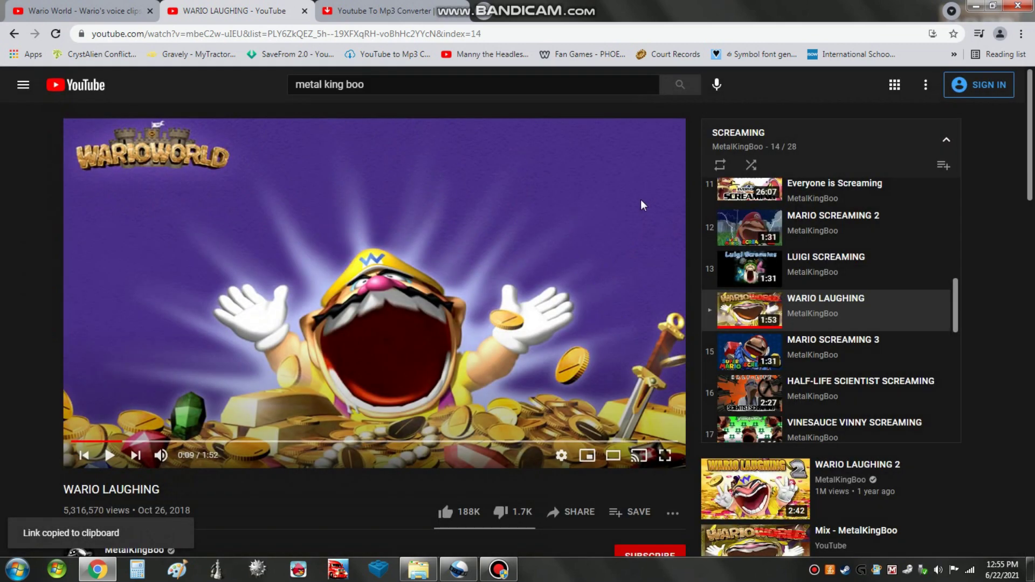
Step: Convert the copied video link to MP3 on YT1s.com, download the file and close the advertising page that opens
left_click(390, 16)
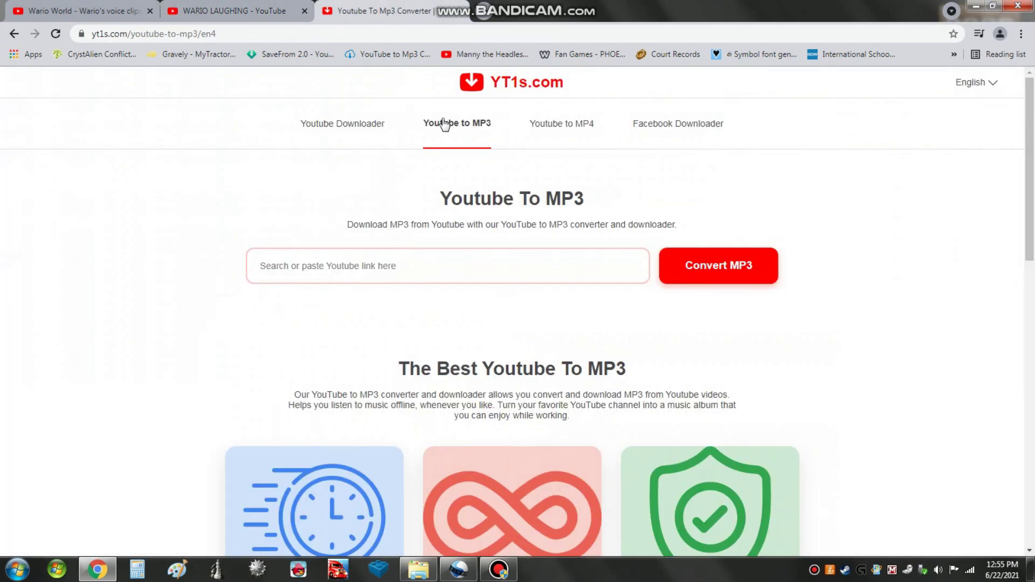
left_click(435, 266)
right_click(438, 266)
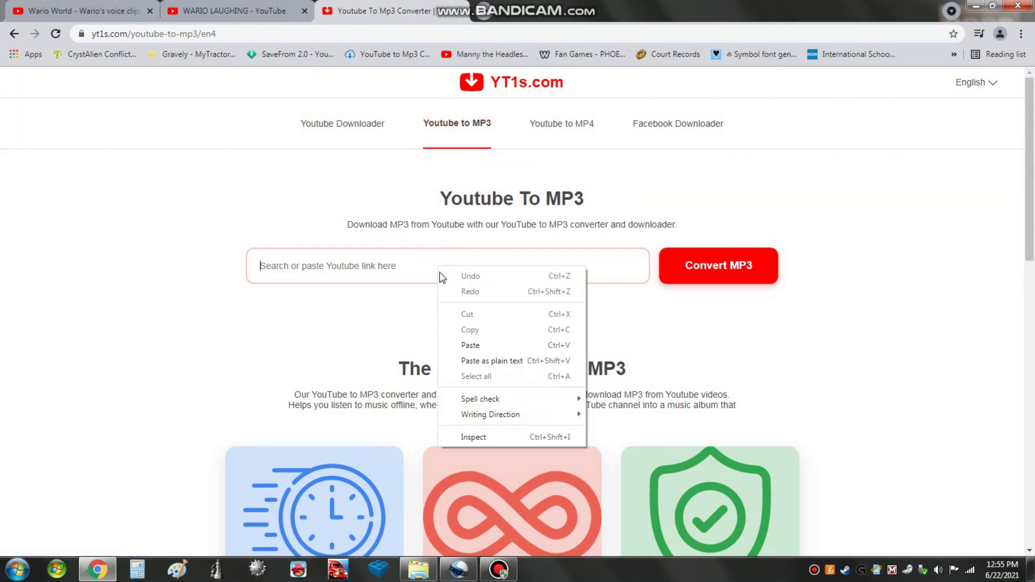
left_click(470, 345)
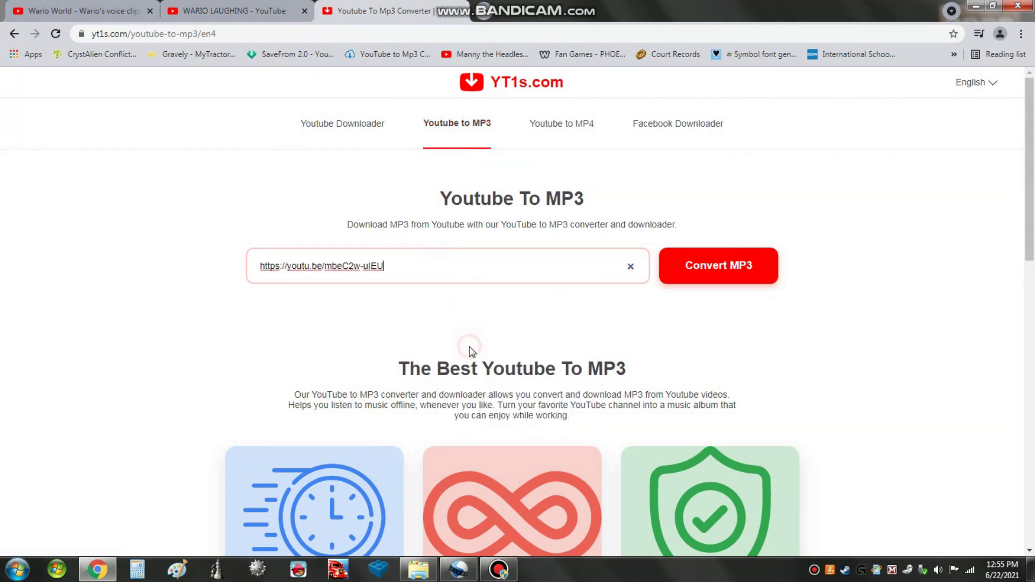
left_click(692, 263)
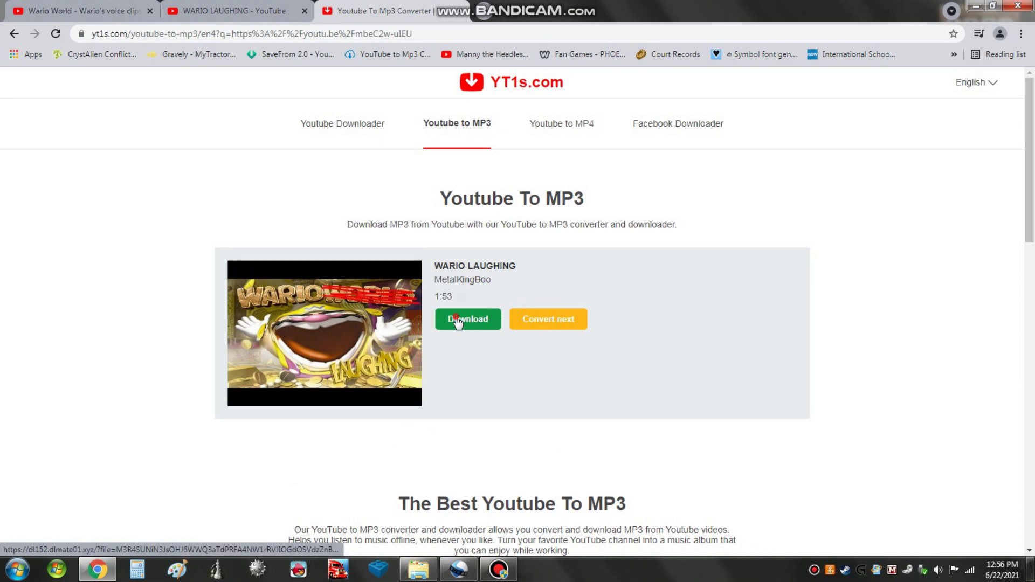
left_click(456, 319)
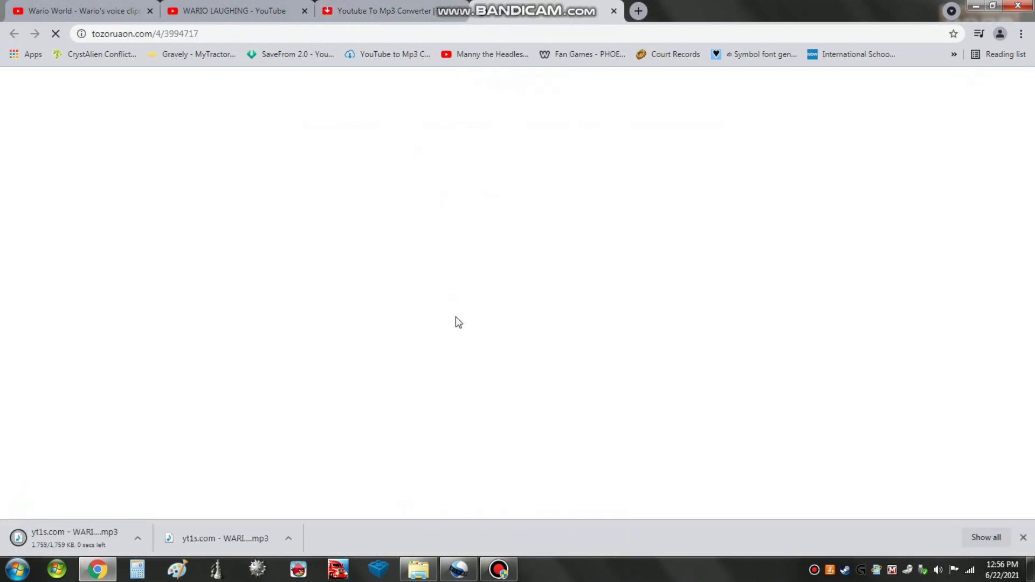
left_click(615, 11)
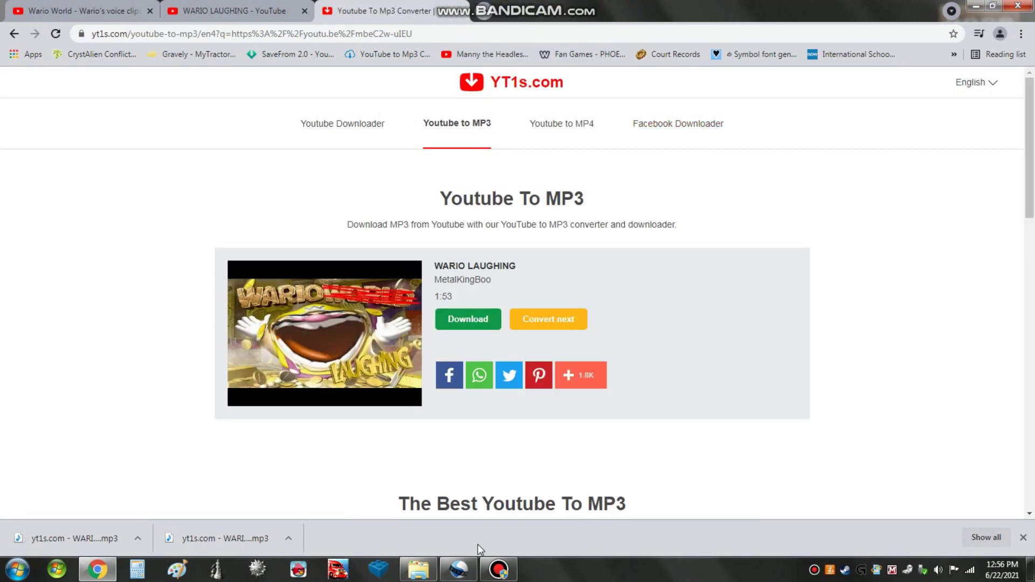
Step: Switch to the Downloads folder and rename the downloaded audio file to "WARIO LAUGHING.mp3" by removing its "yt1s.com - " prefix
mouse_move(426, 567)
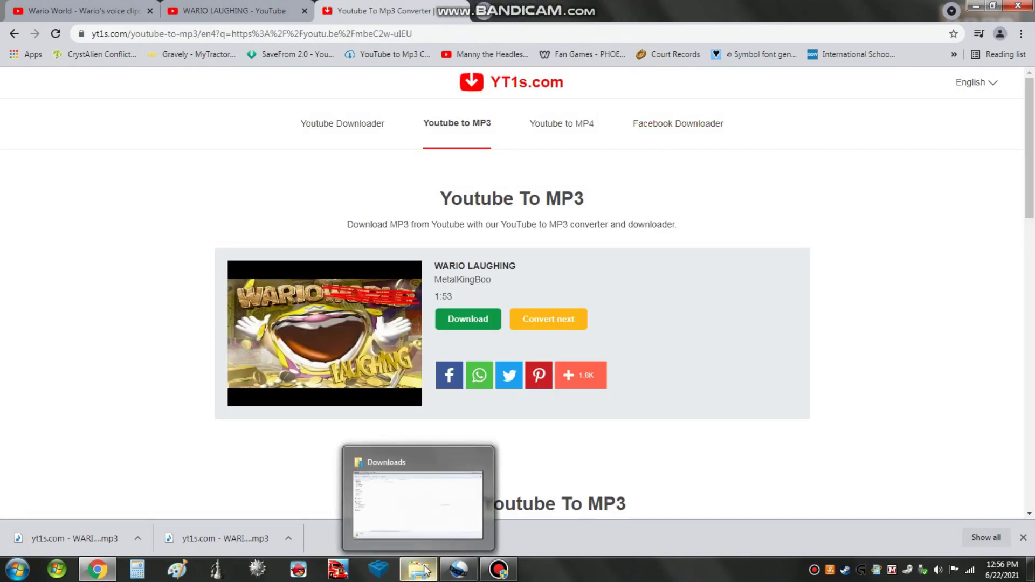
left_click(422, 506)
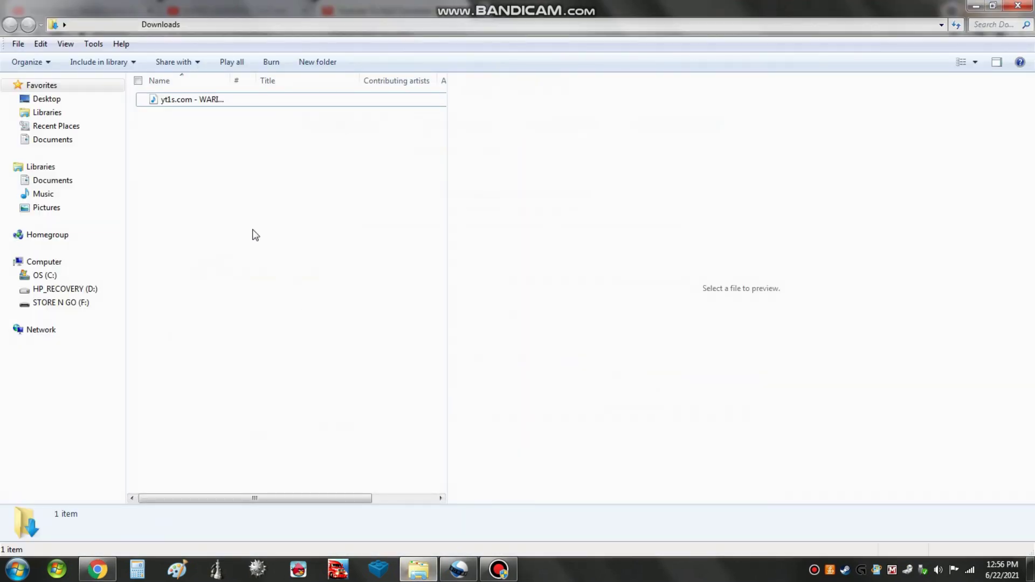
right_click(195, 100)
left_click(232, 314)
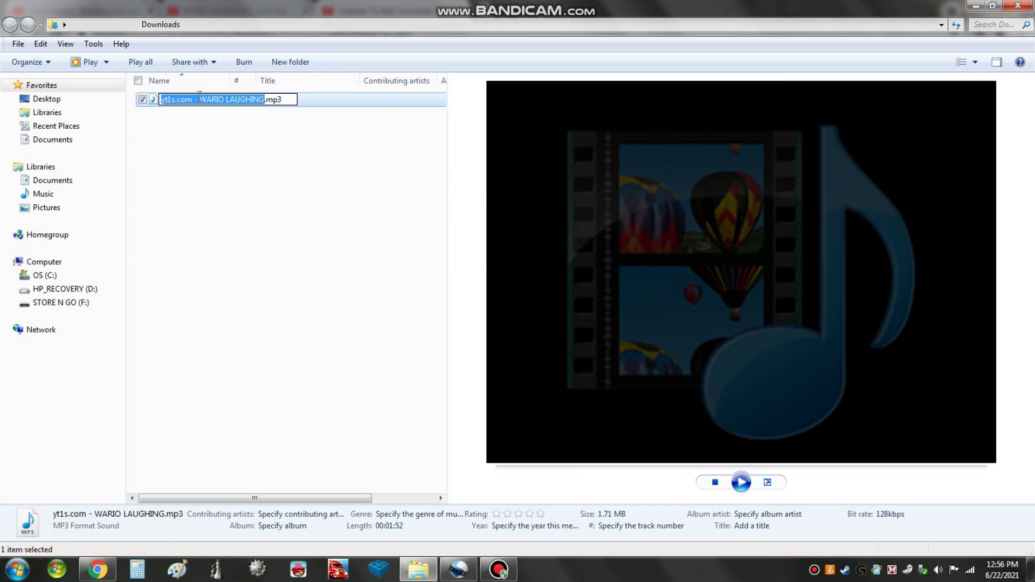
left_click_drag(200, 99, 160, 99)
key("BackSpace")
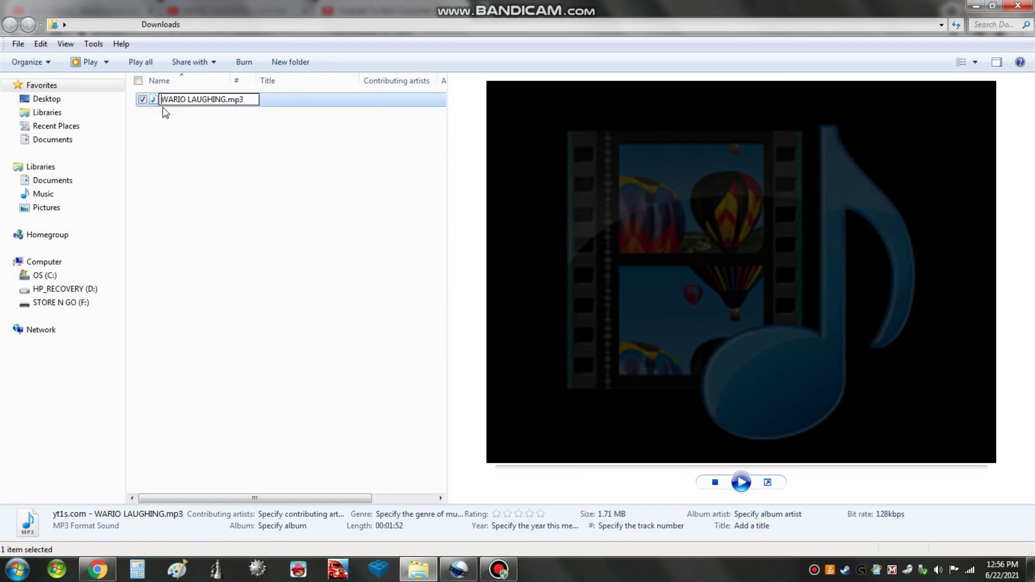
key("Return")
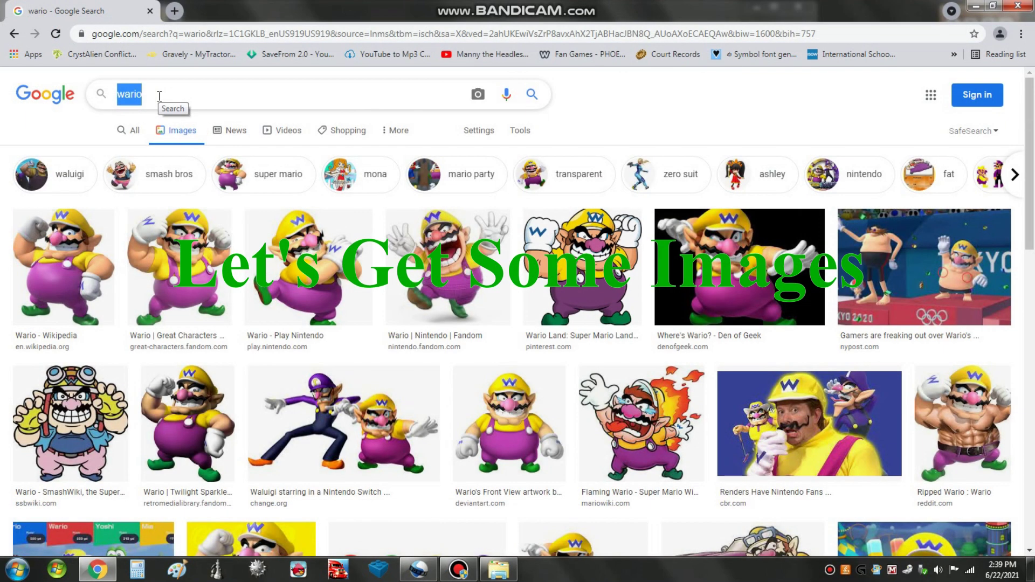
Step: Filter the "wario" image search results by the Transparent color option
left_click(170, 99)
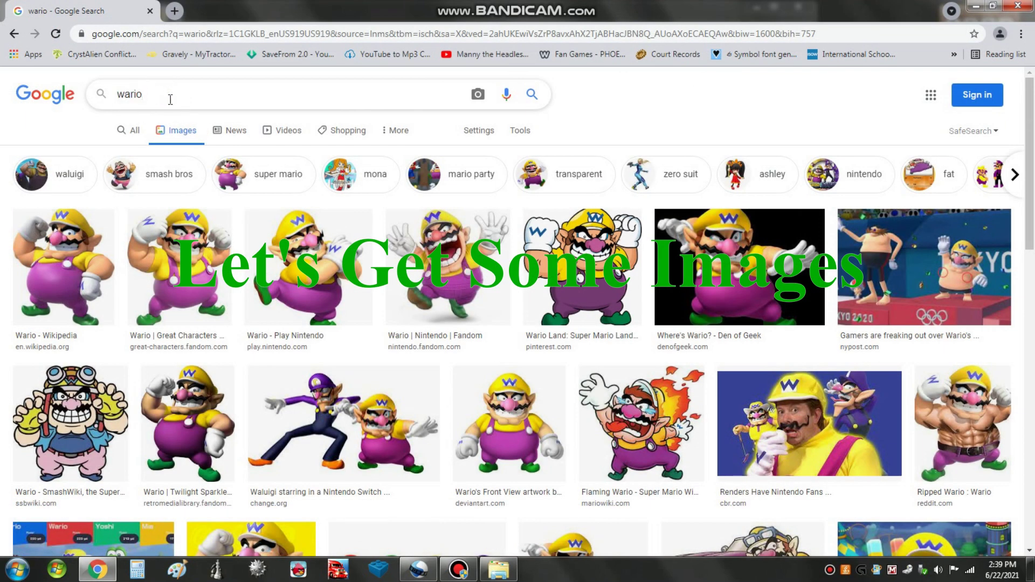
left_click(520, 131)
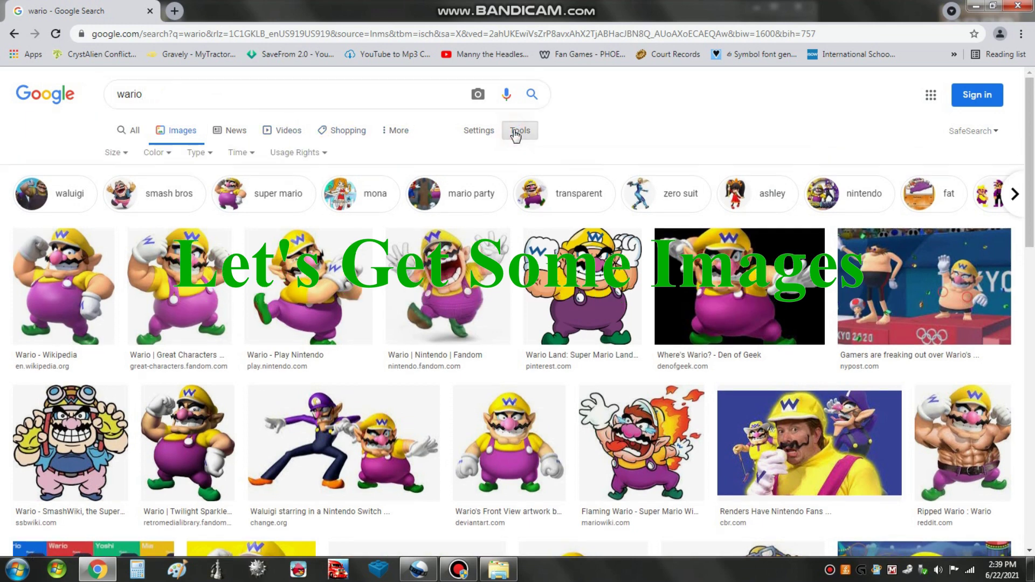
left_click(155, 154)
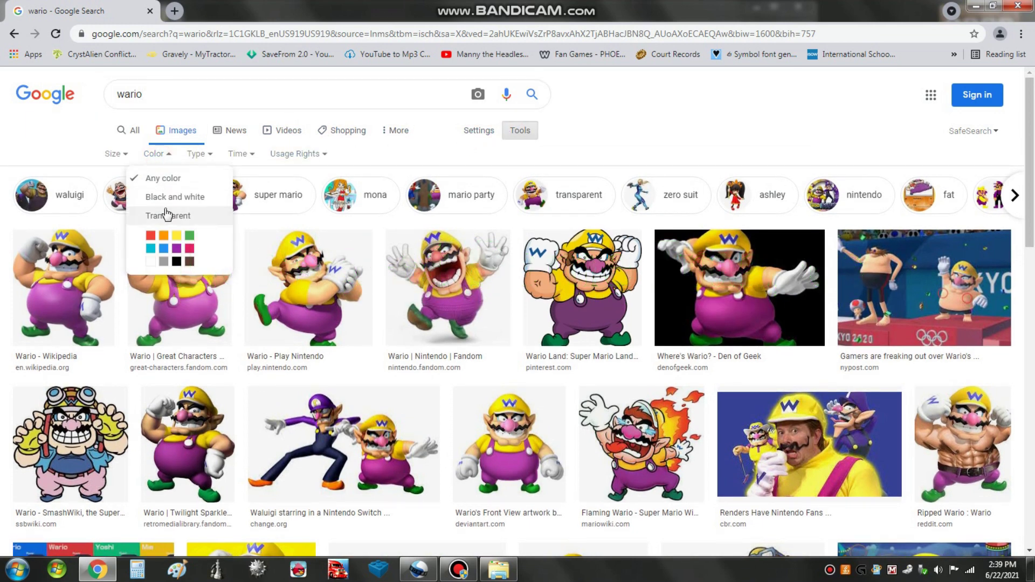
left_click(209, 217)
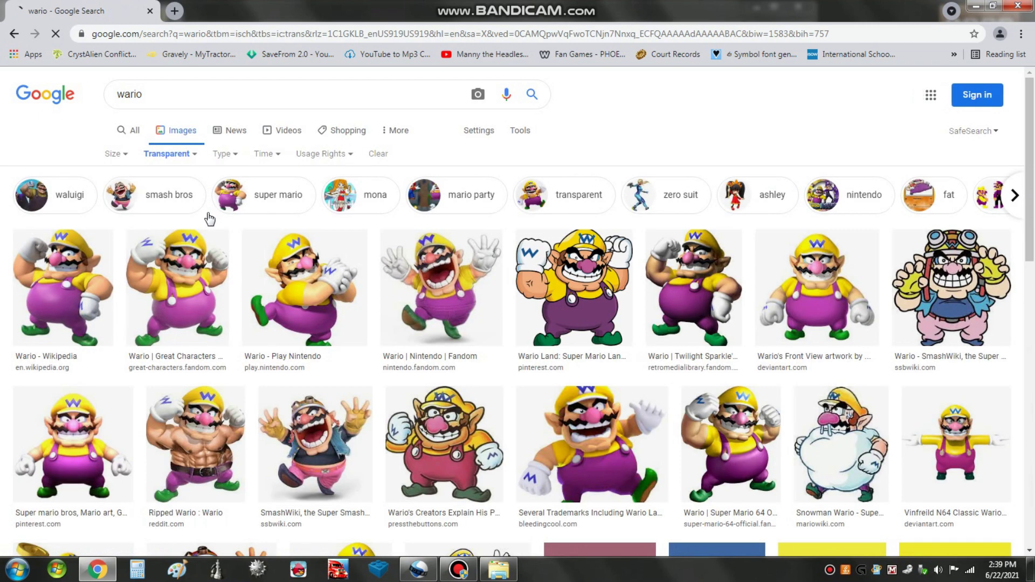
Step: Save the open-mouthed, waving Wario image from Nintendo Fandom into the project folder as a PNG named "Wario 01"
left_click(389, 255)
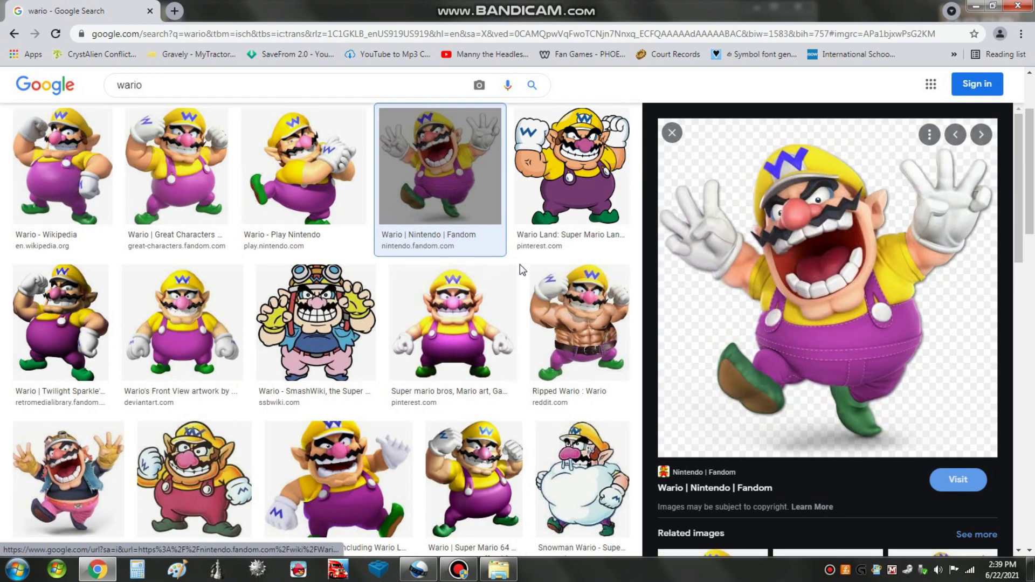
right_click(839, 275)
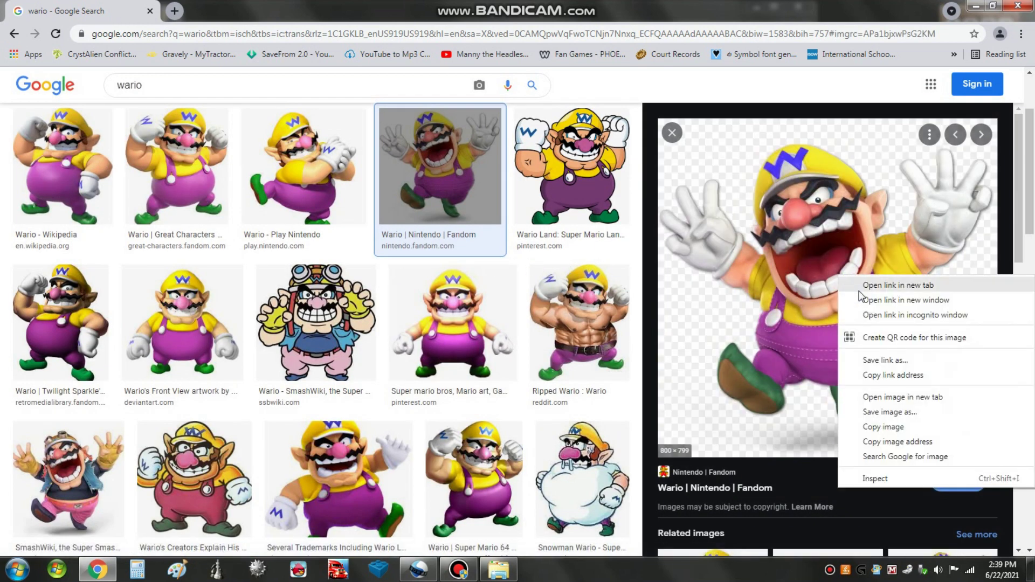
left_click(894, 412)
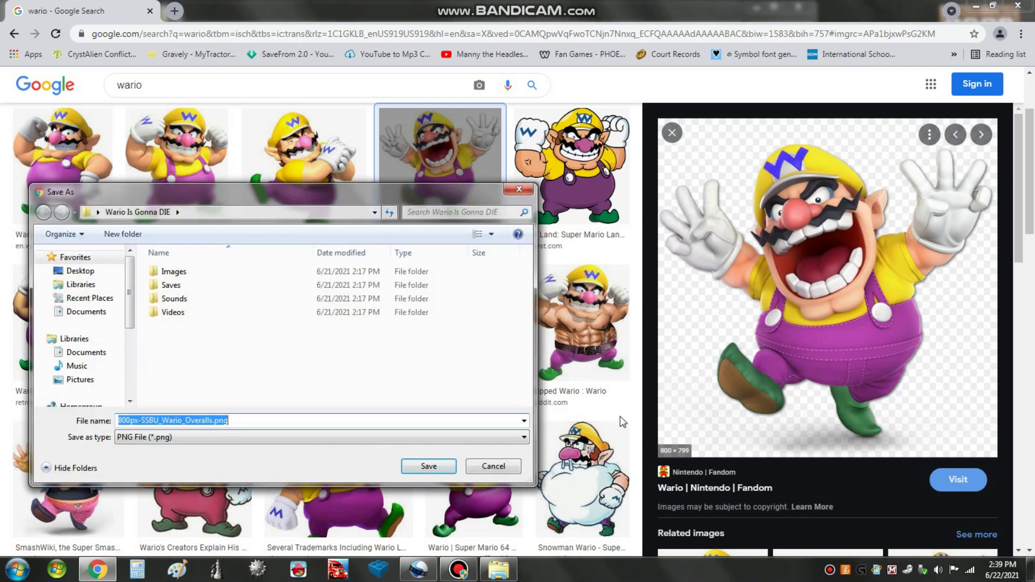
type("Wario 01")
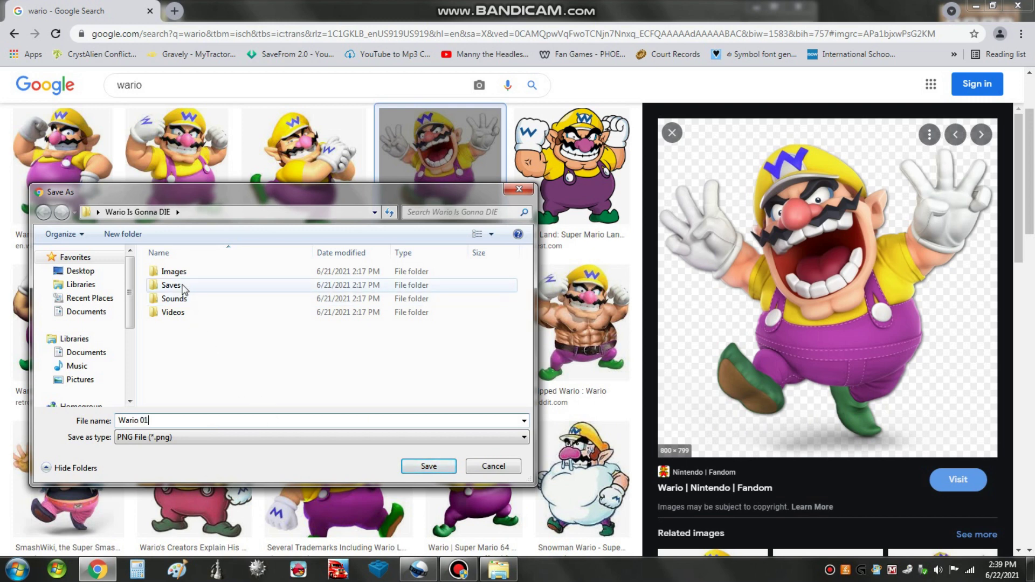
left_click(438, 471)
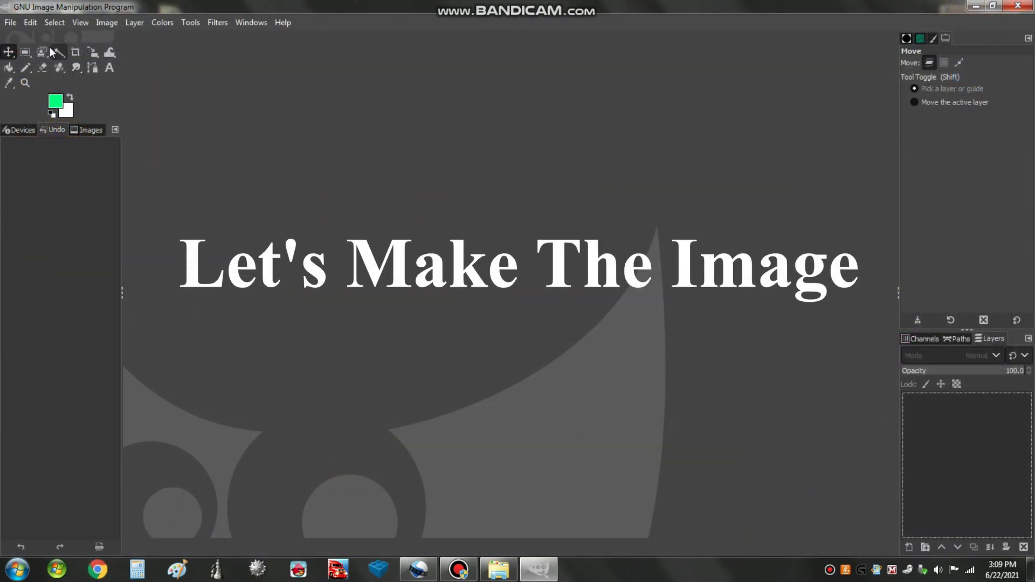
Step: In GIMP, create a new blank image 1920 px wide and 1080 px high
left_click(12, 23)
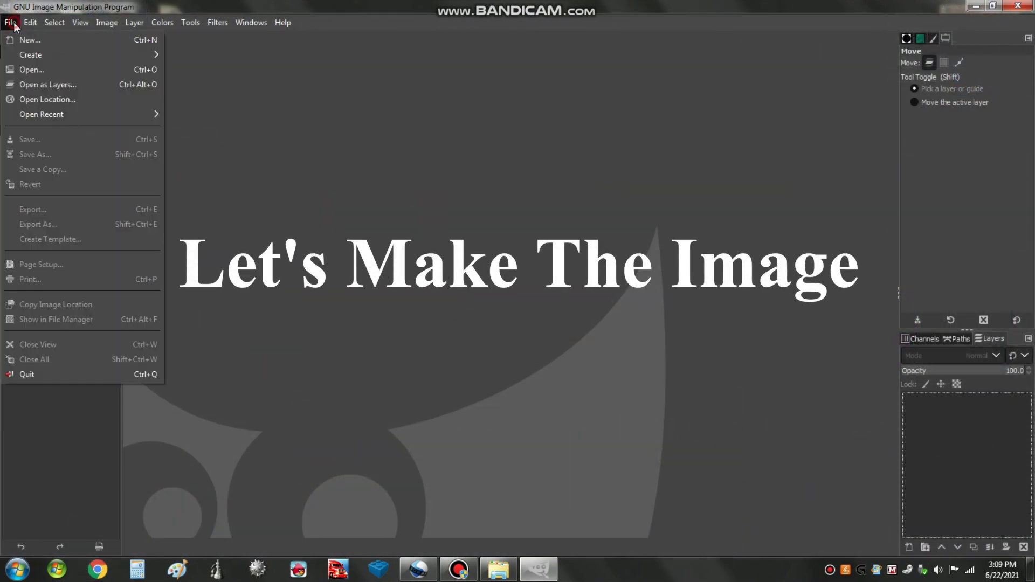
left_click(16, 42)
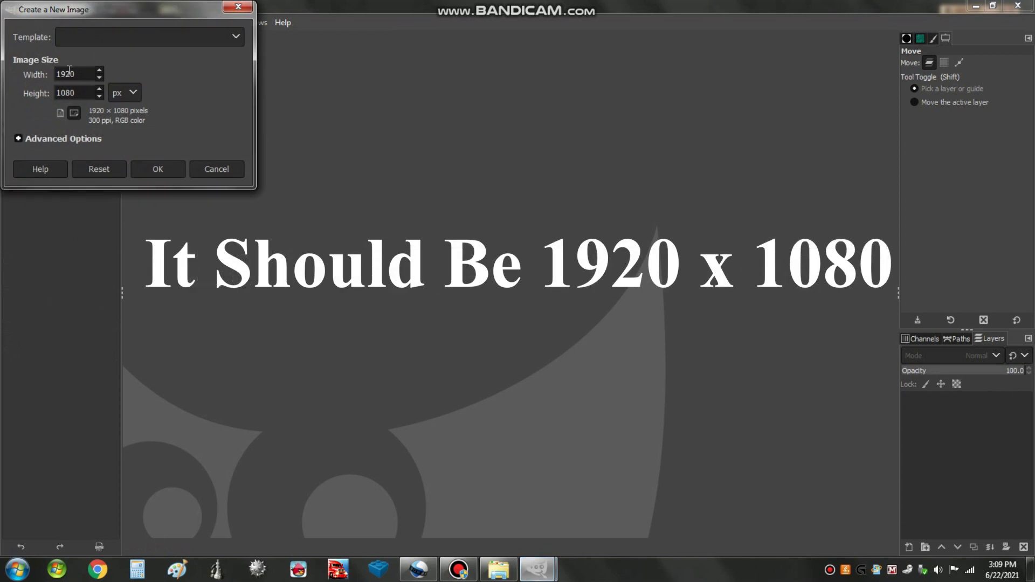
left_click_drag(80, 73, 40, 92)
left_click(157, 169)
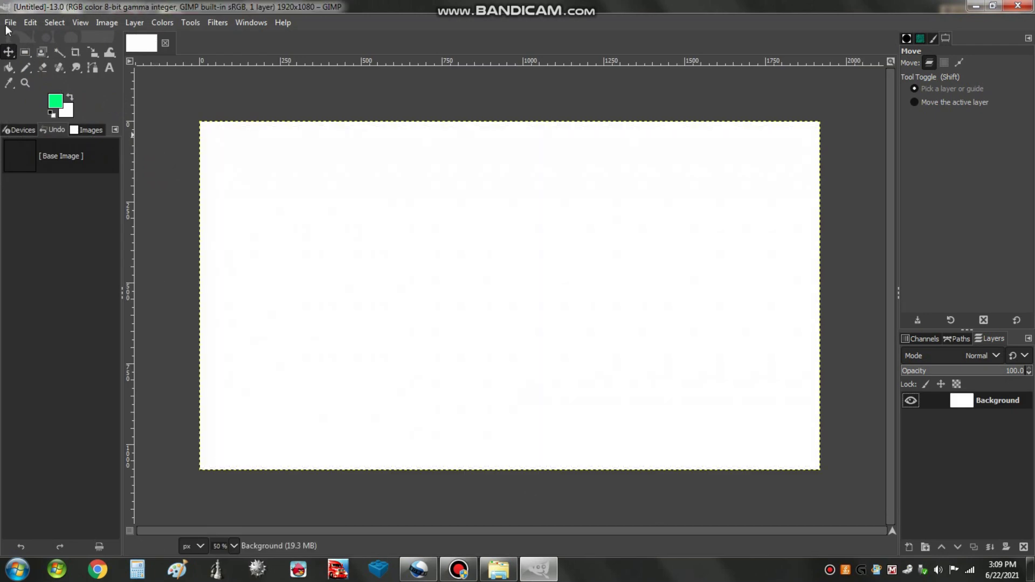
Step: Add Park.jpg from the project's Images > Background folder to the blank image as a new layer
left_click(9, 22)
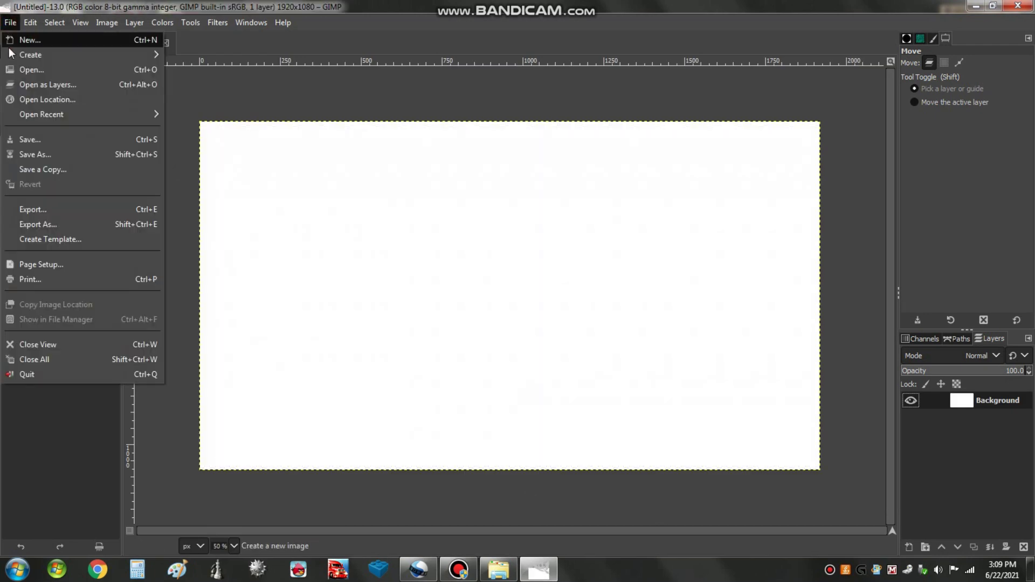
left_click(86, 90)
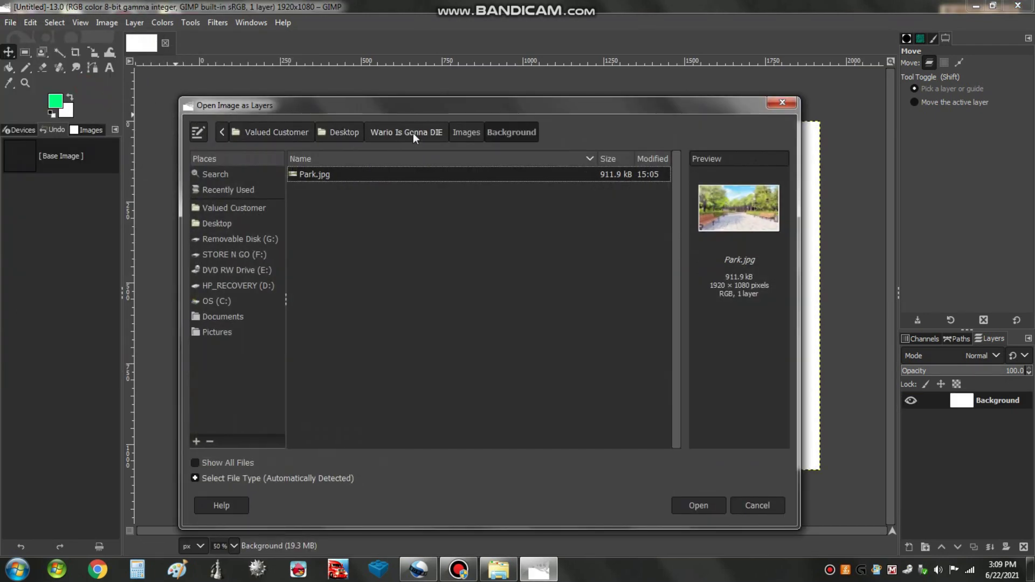
left_click(465, 132)
left_click(401, 131)
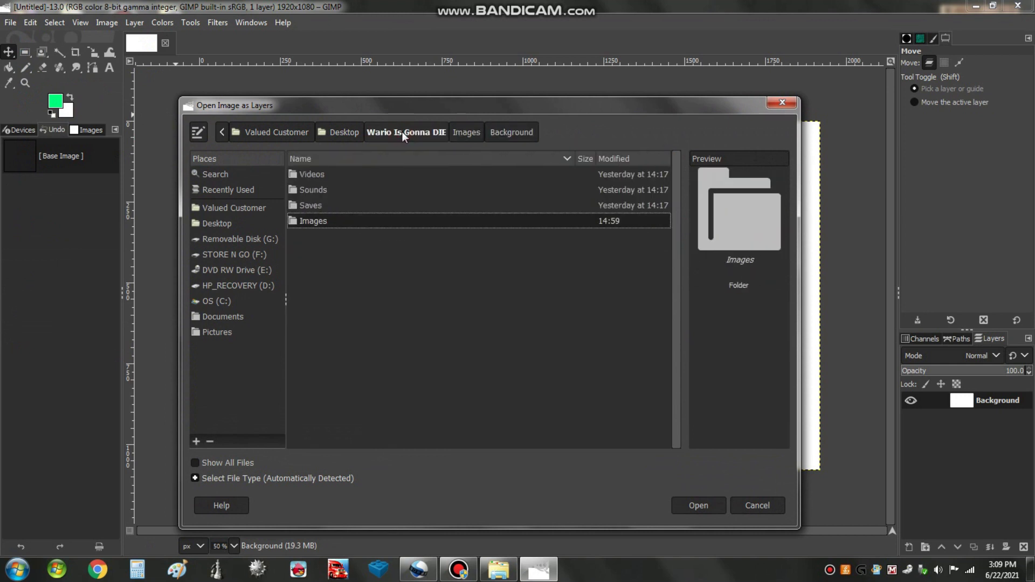
left_click(460, 133)
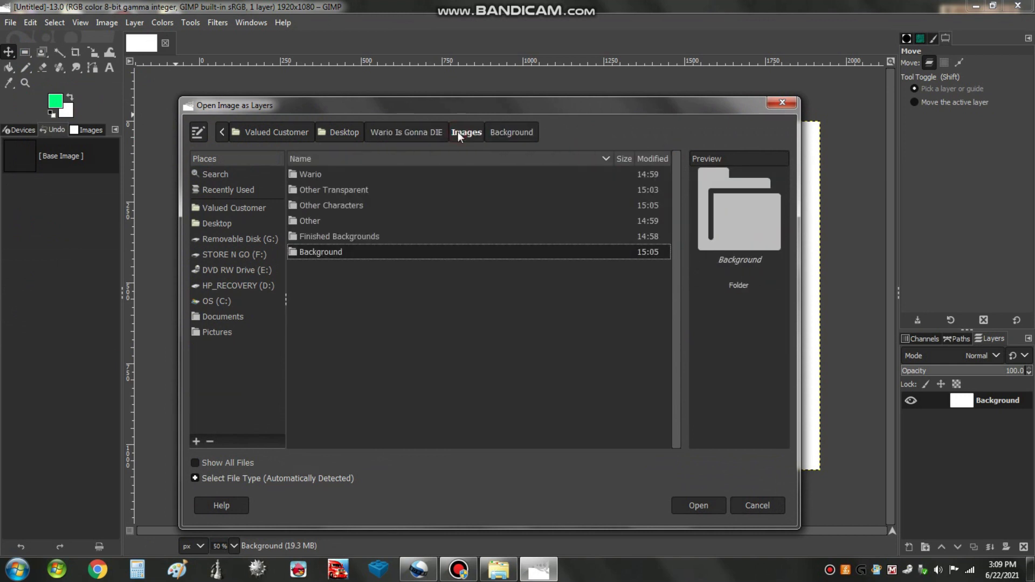
left_click(488, 133)
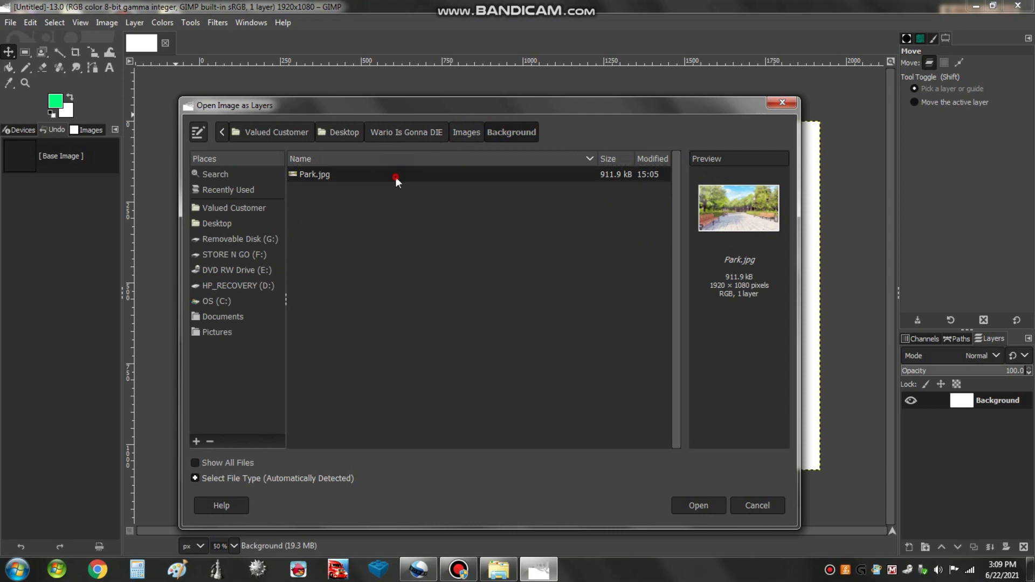
double_click(397, 176)
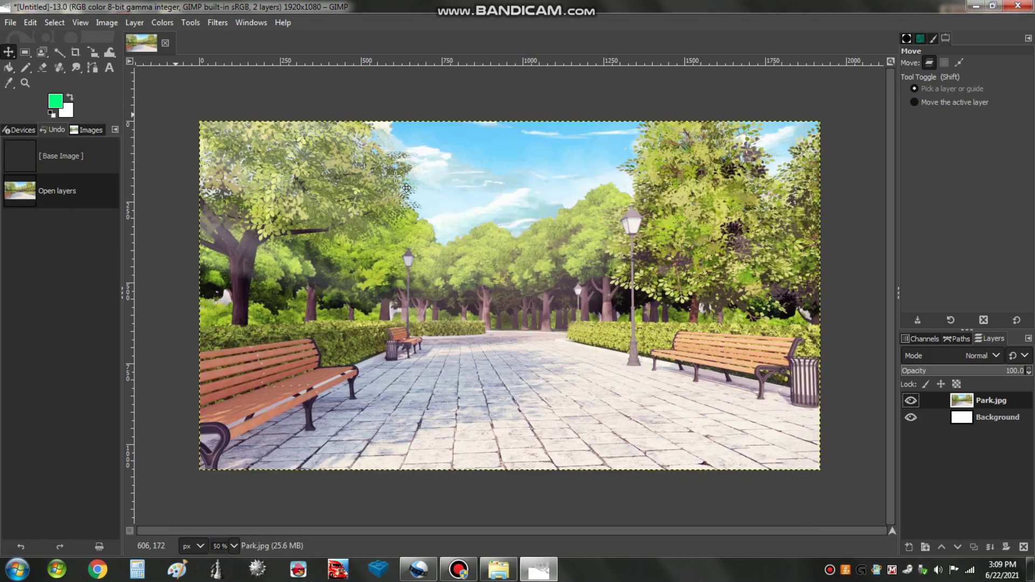
Step: Add Wario 01.png from the project's Images > Wario folder as a layer above the park background
left_click(10, 22)
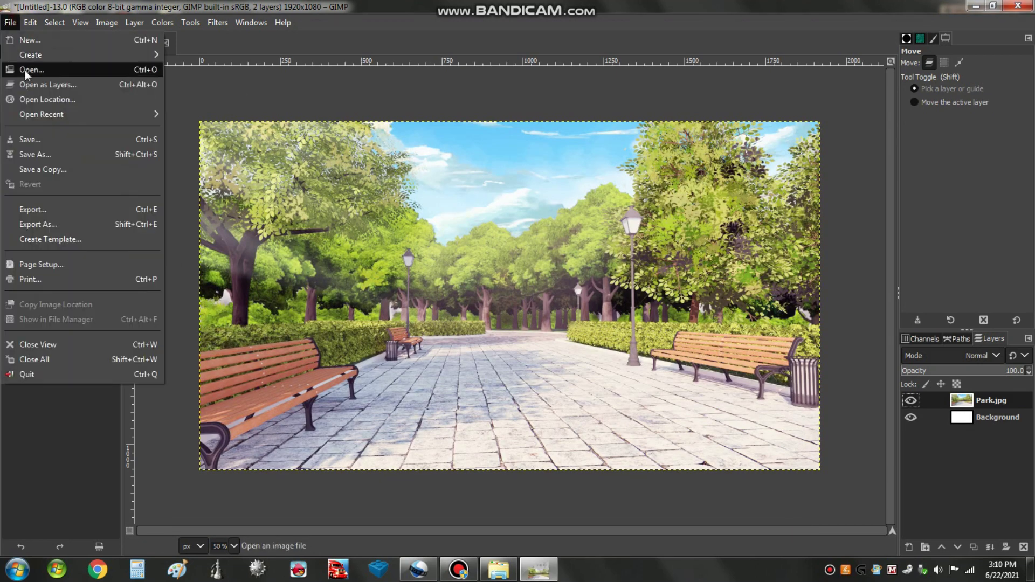
left_click(27, 84)
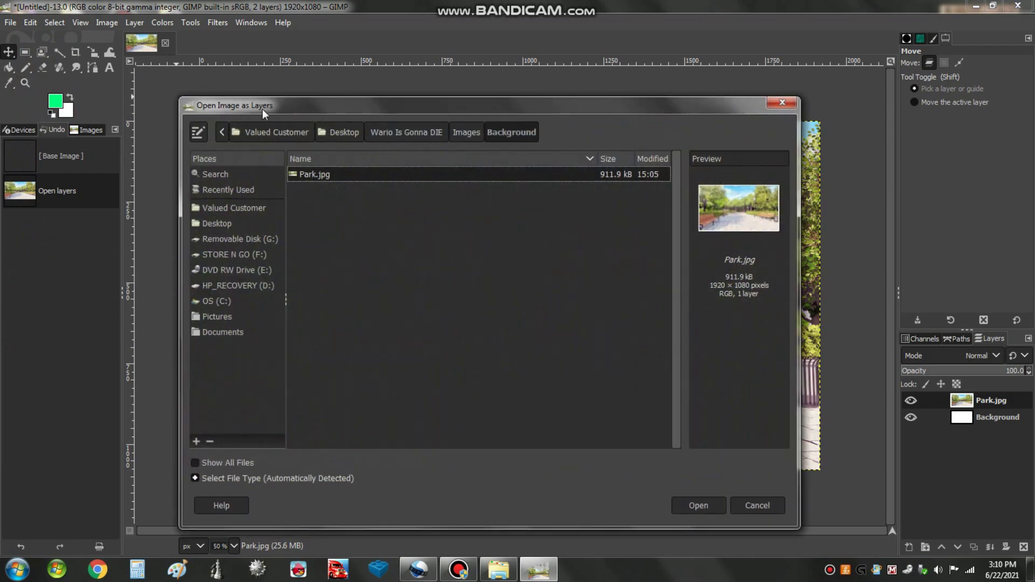
left_click(373, 132)
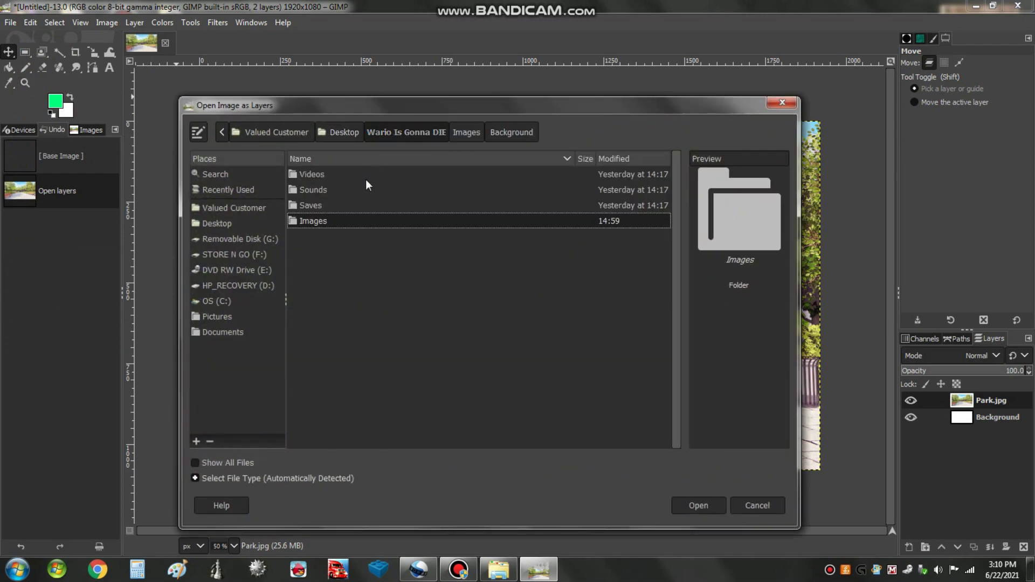
double_click(353, 228)
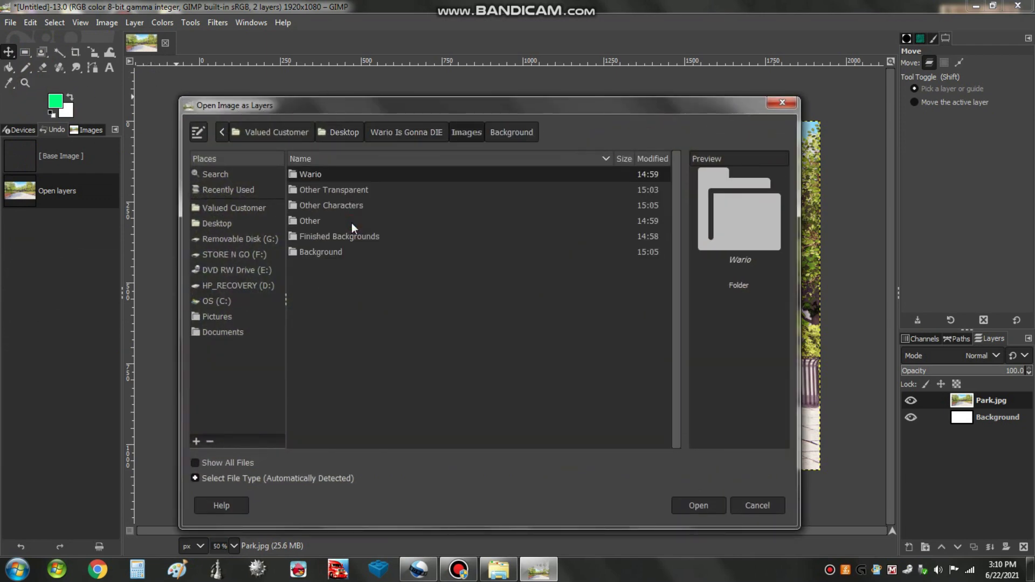
double_click(340, 177)
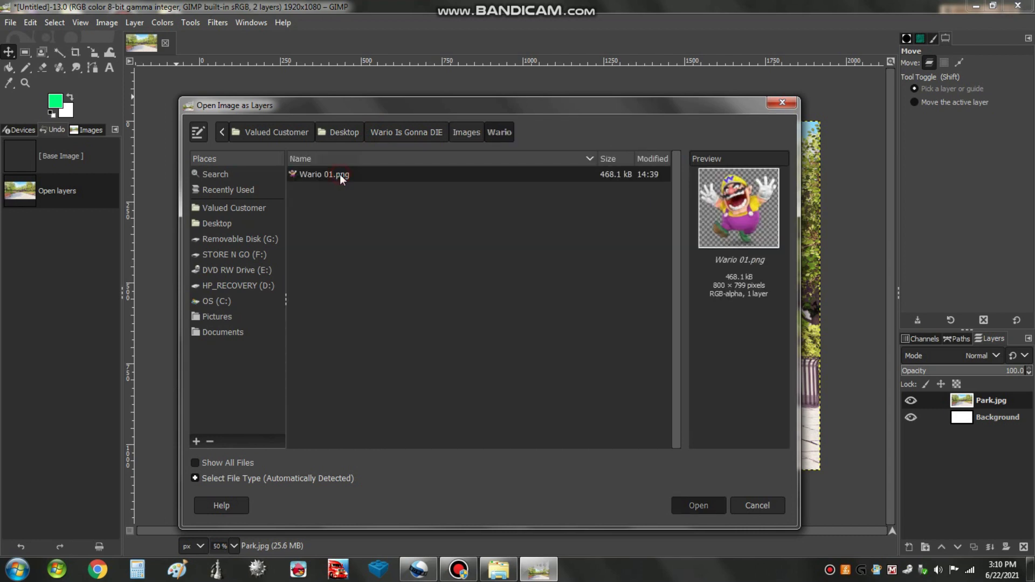
double_click(342, 176)
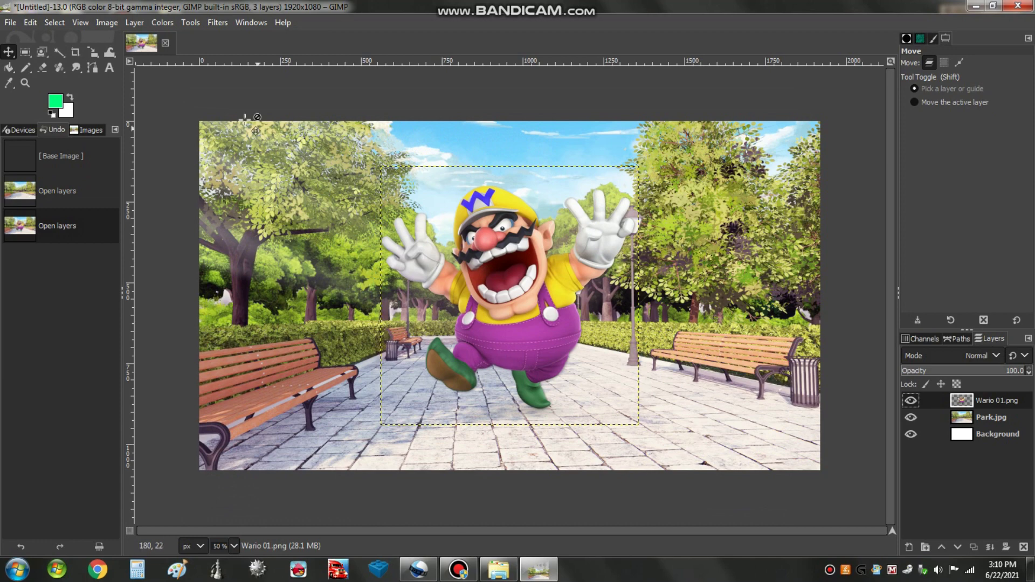
Step: Add Waluigi 01.png from the Other Characters folder as a layer, converting its color profile to GIMP built-in sRGB
left_click(5, 25)
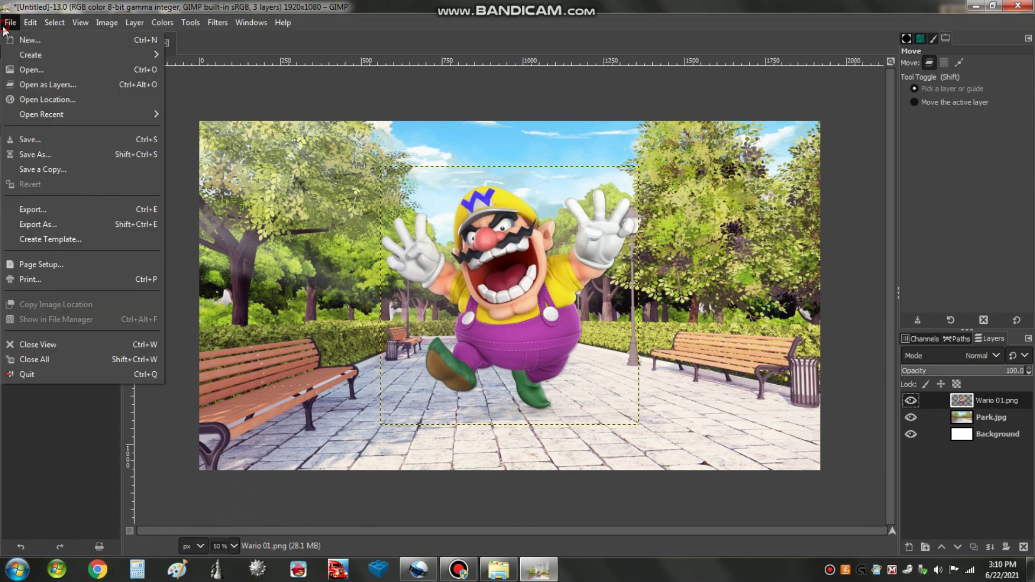
left_click(32, 85)
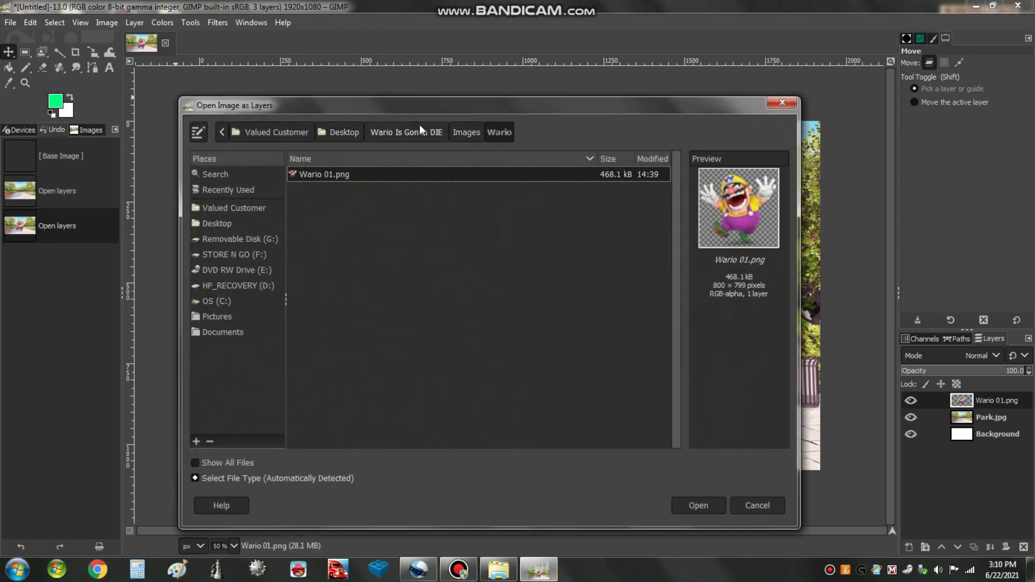
left_click(421, 129)
double_click(349, 222)
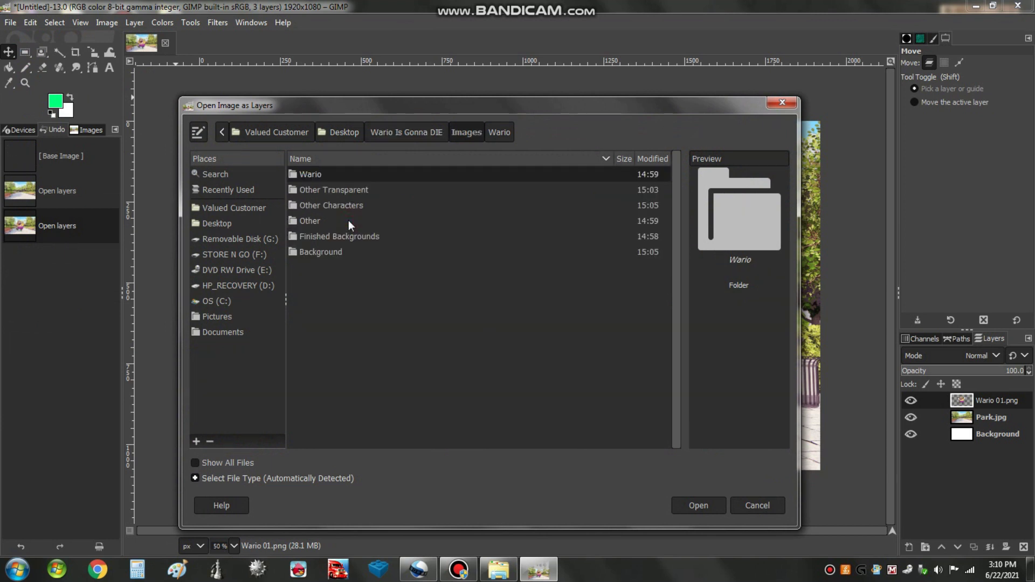
double_click(343, 210)
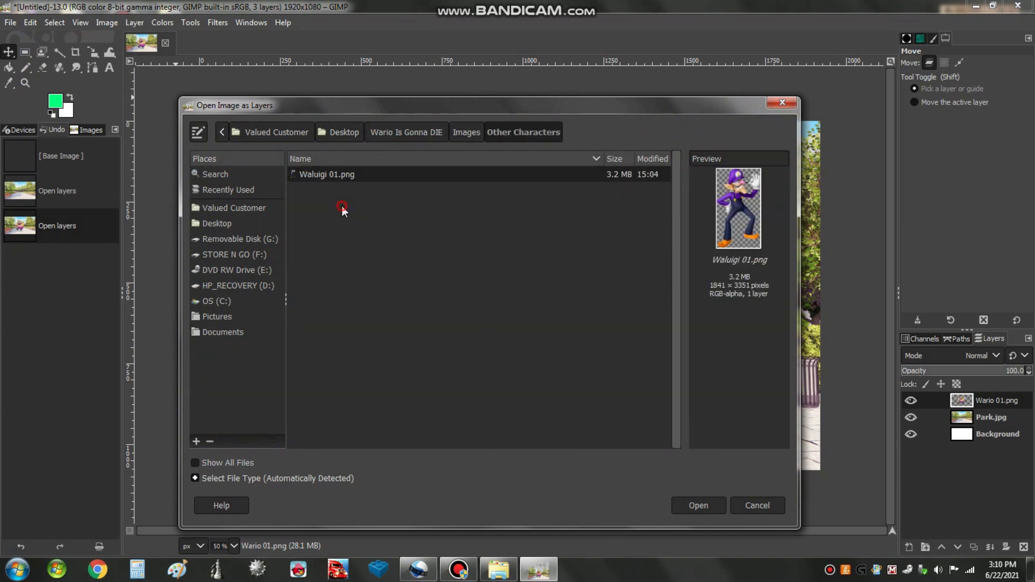
double_click(336, 176)
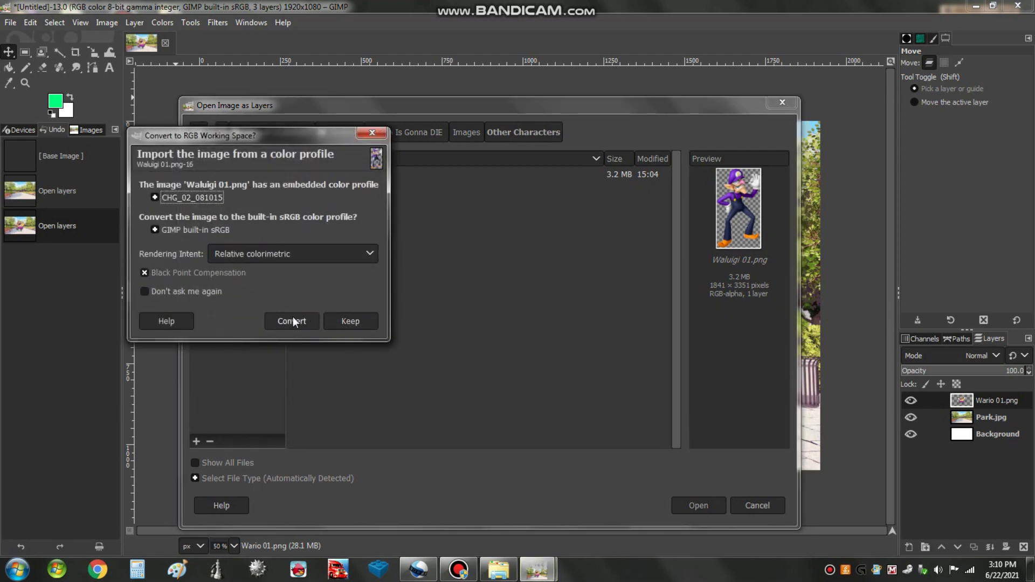
left_click(292, 321)
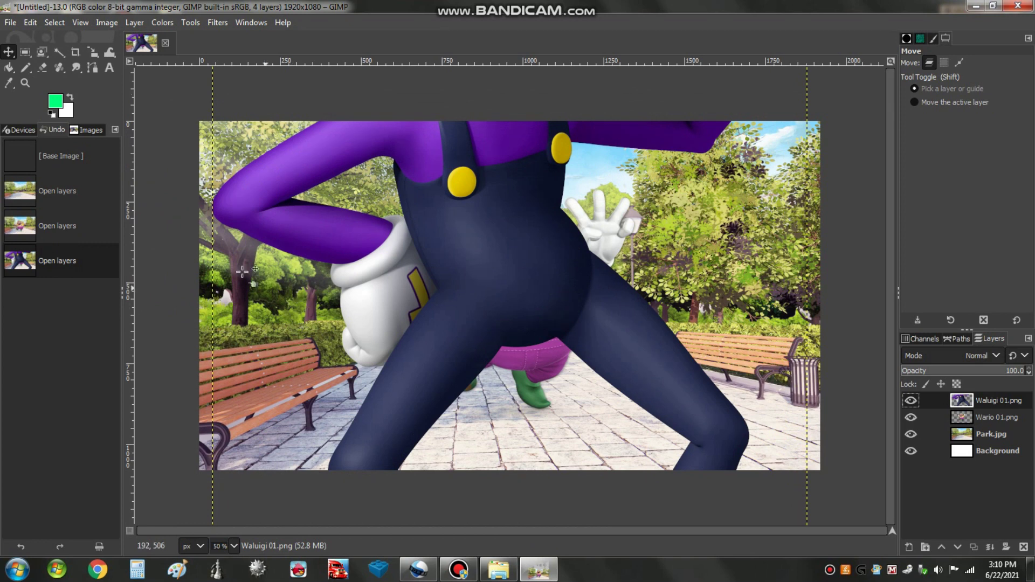
Step: Add Bomb 01.png from the Other Transparent folder as a layer above Waluigi
left_click(11, 23)
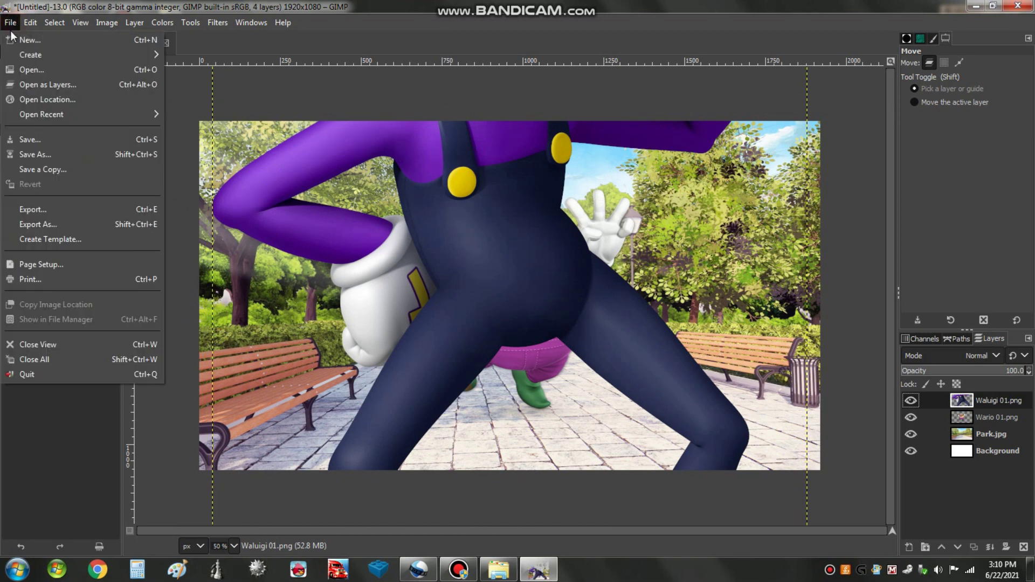
left_click(22, 86)
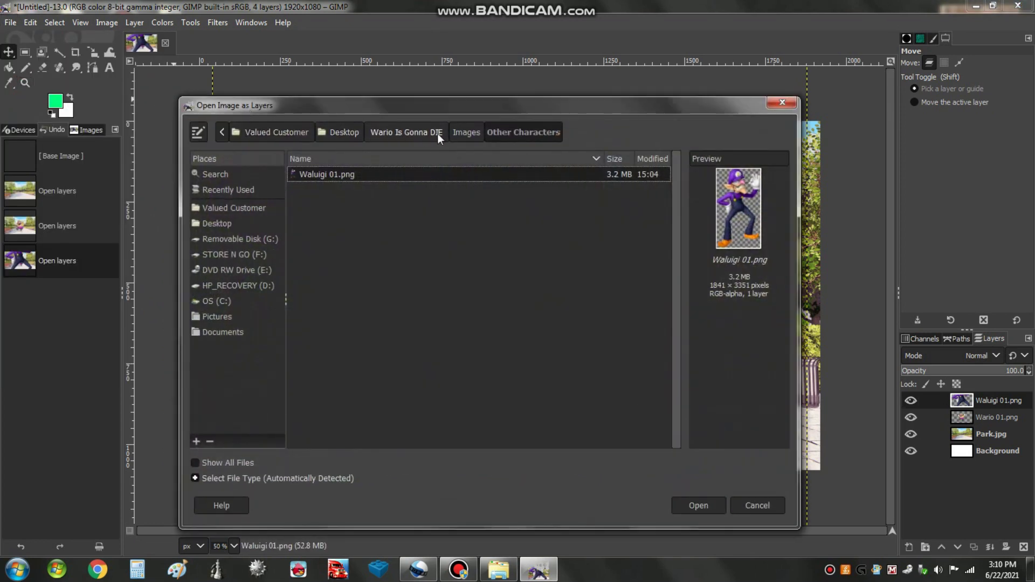
left_click(454, 135)
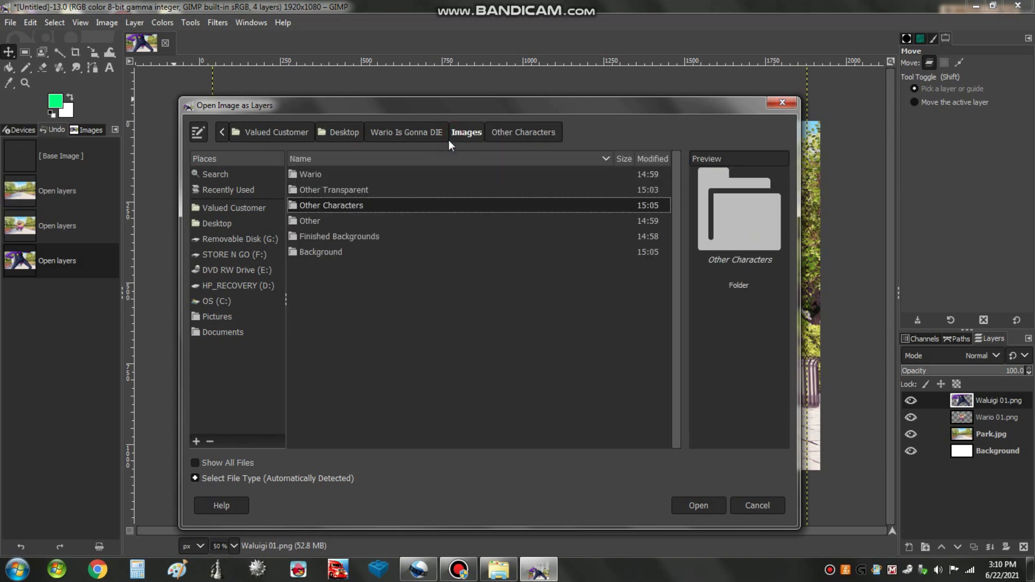
double_click(314, 191)
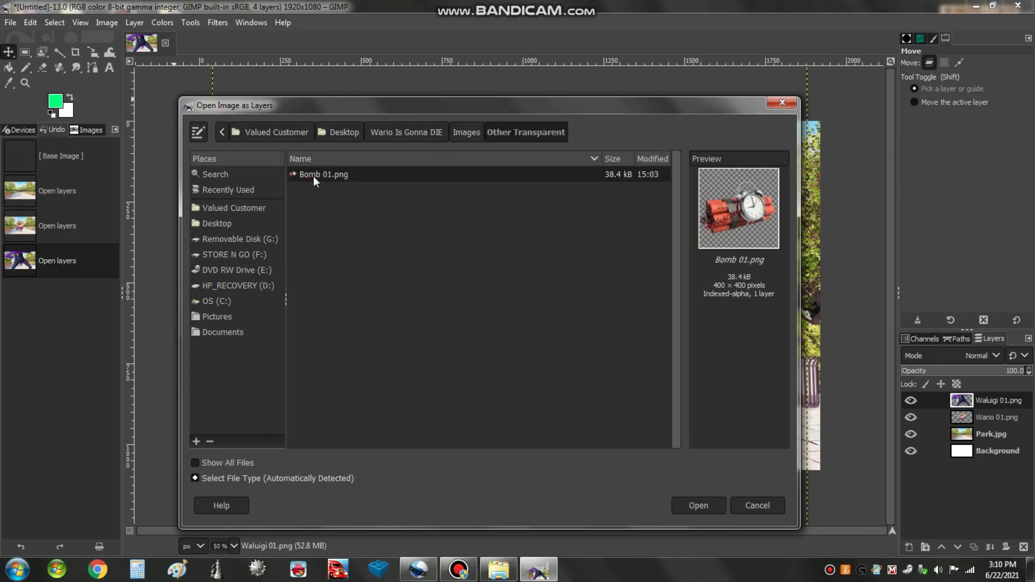
double_click(315, 175)
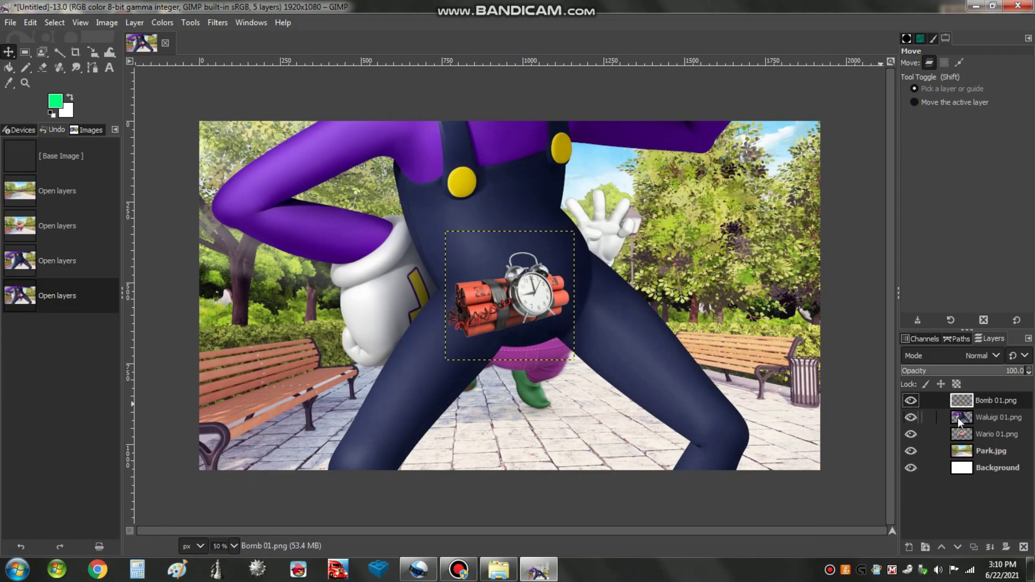
Step: Scale the Waluigi layer proportionally to 441 x 803 pixels and place him beside Wario, in front of the left bench
left_click(960, 420)
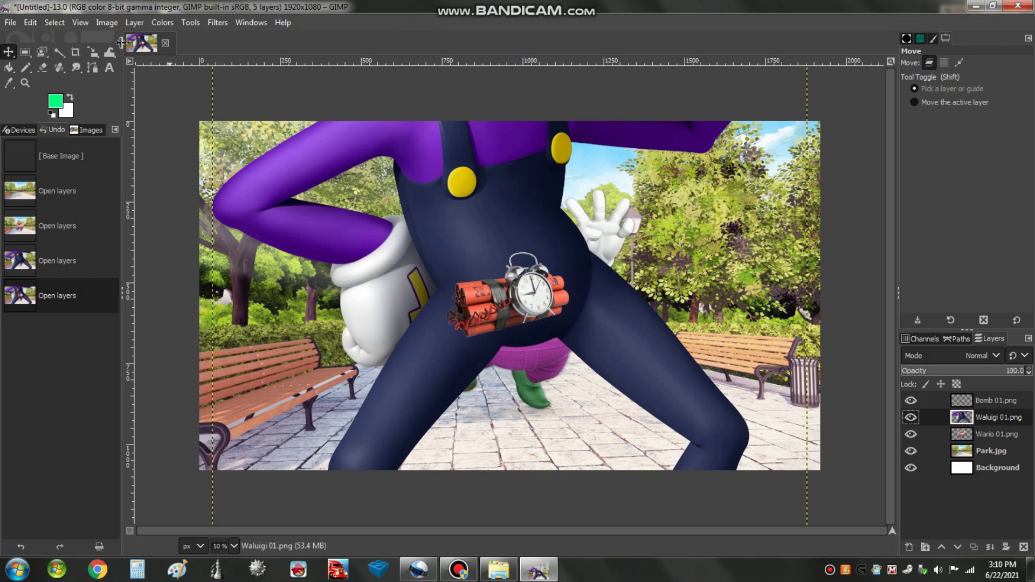
left_click(99, 54)
left_click(512, 231)
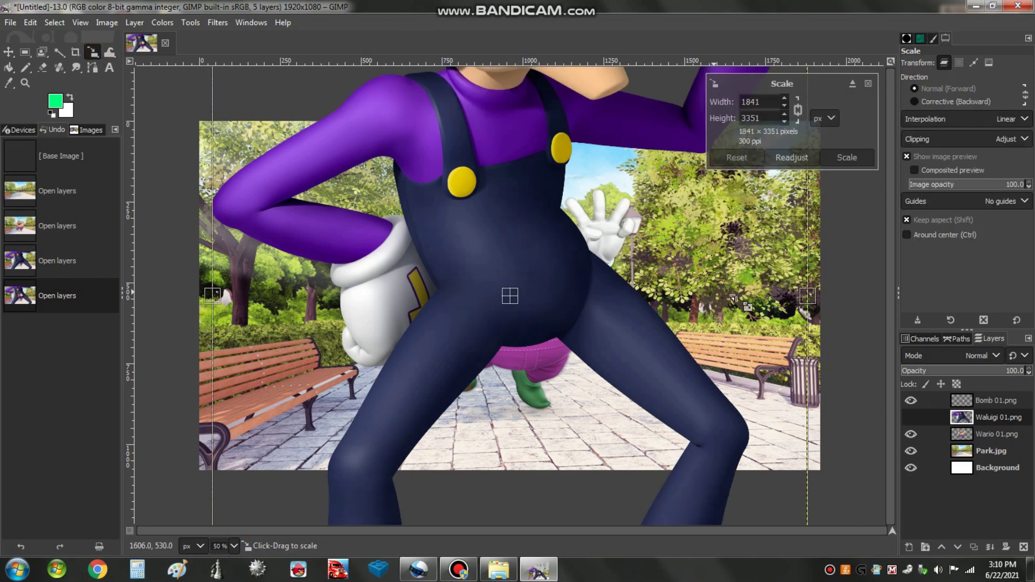
left_click_drag(808, 295, 426, 364)
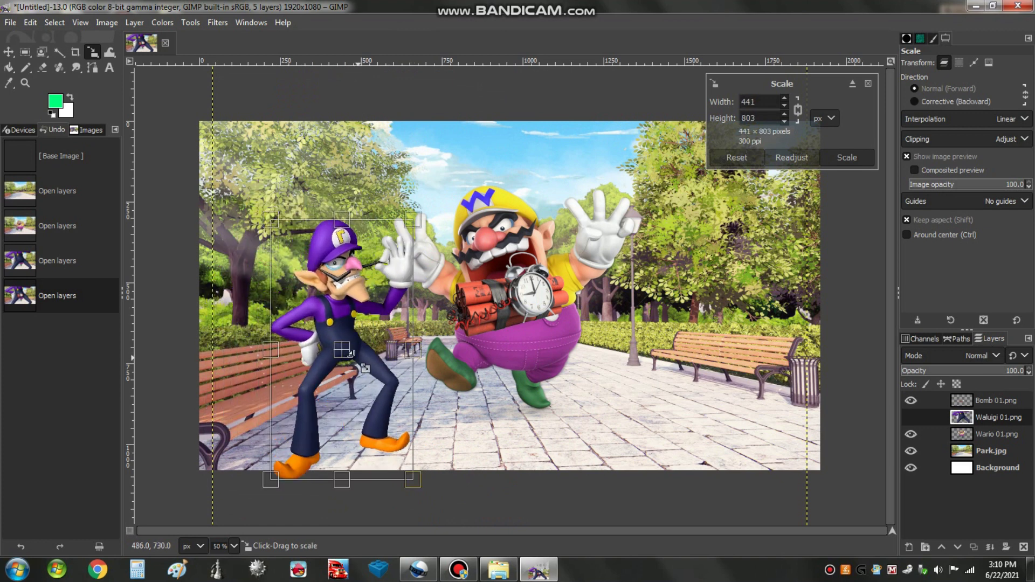
left_click_drag(344, 351, 350, 329)
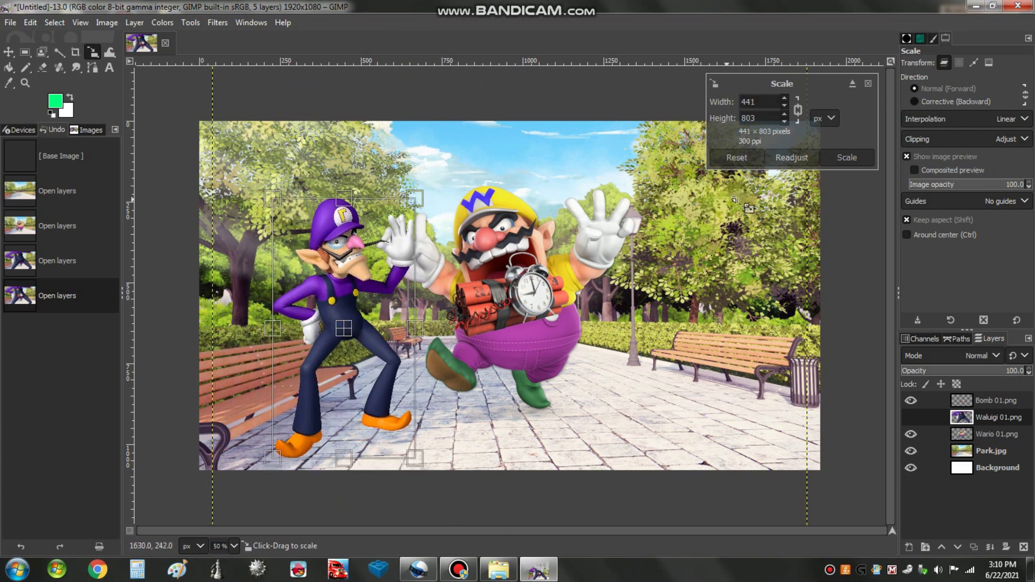
left_click(847, 158)
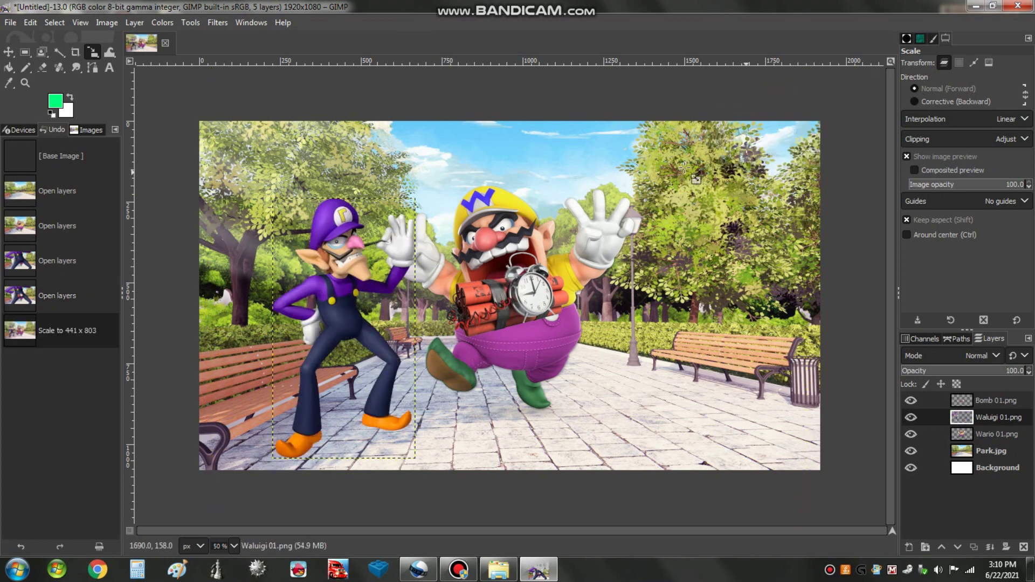
Step: Move Wario to the right side of the scene and the bomb onto the path between both characters, then select the Background layer
left_click(9, 53)
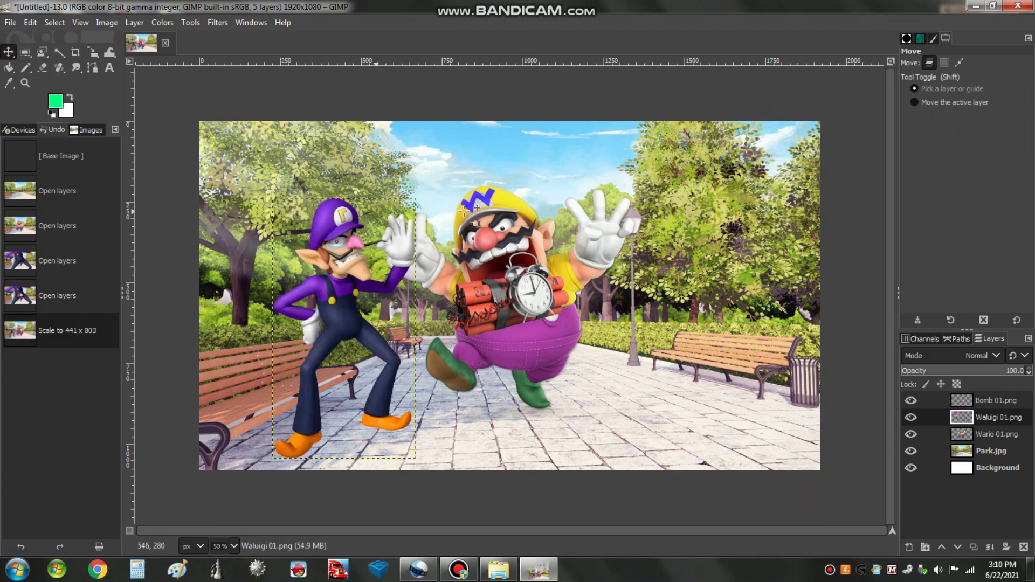
left_click(915, 103)
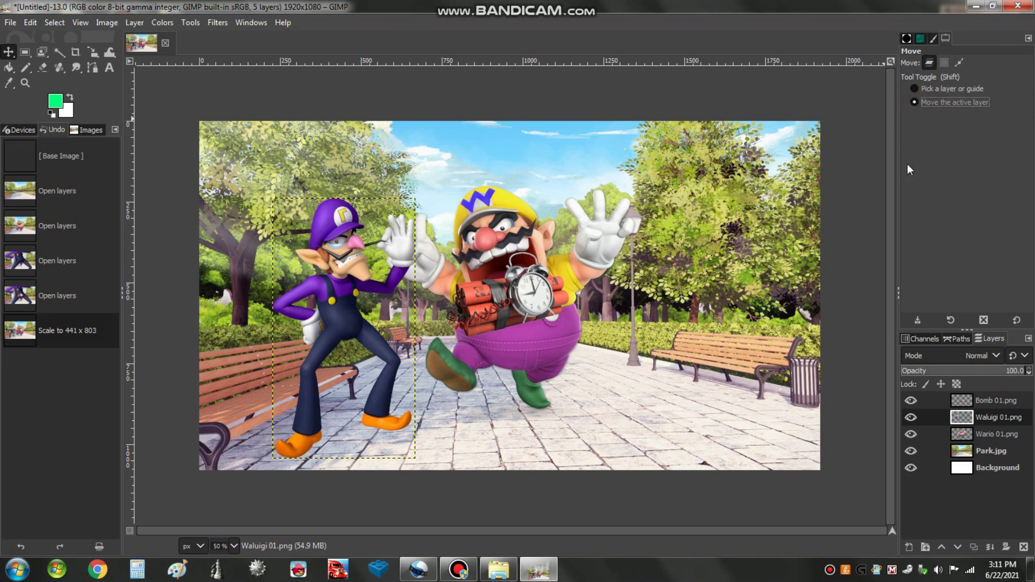
left_click(963, 435)
left_click_drag(726, 397, 923, 430)
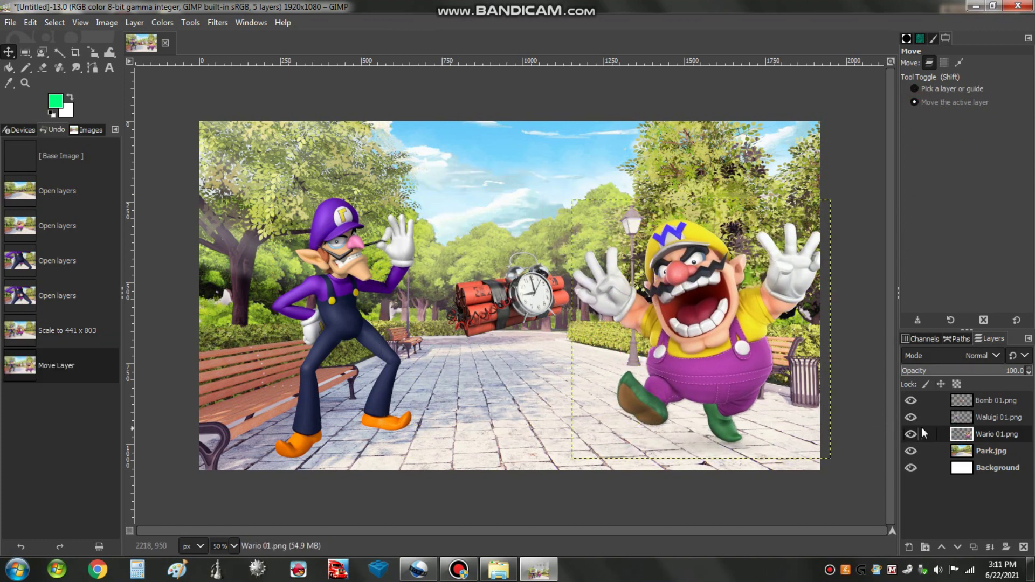
left_click(958, 406)
left_click_drag(578, 386, 573, 478)
left_click(914, 89)
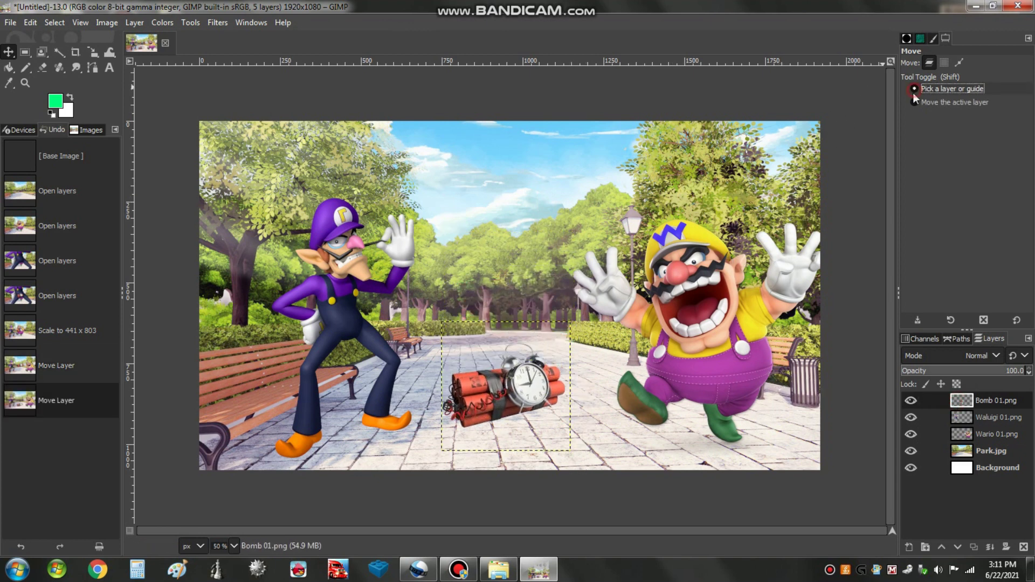
left_click_drag(716, 325, 721, 336)
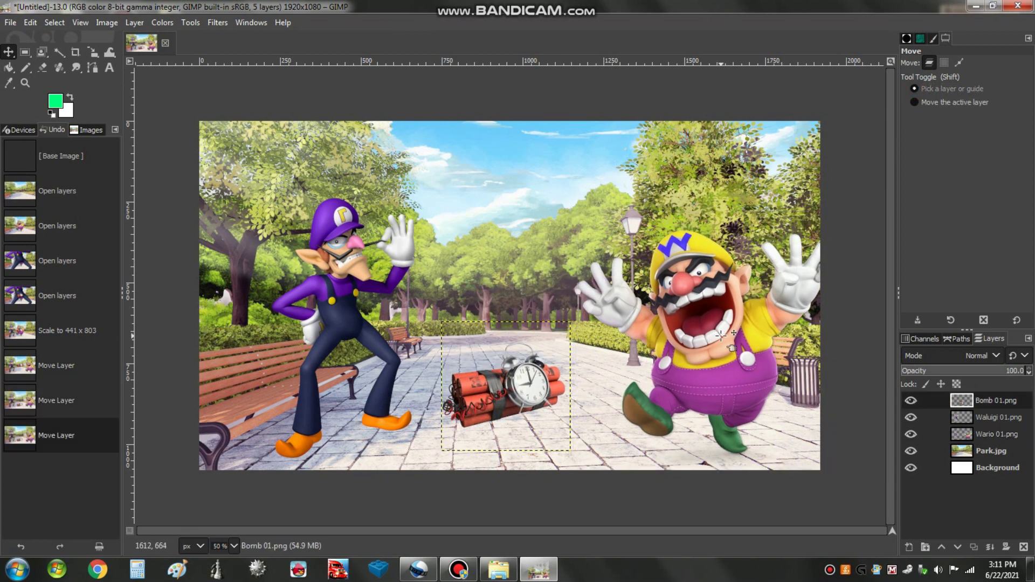
left_click(954, 466)
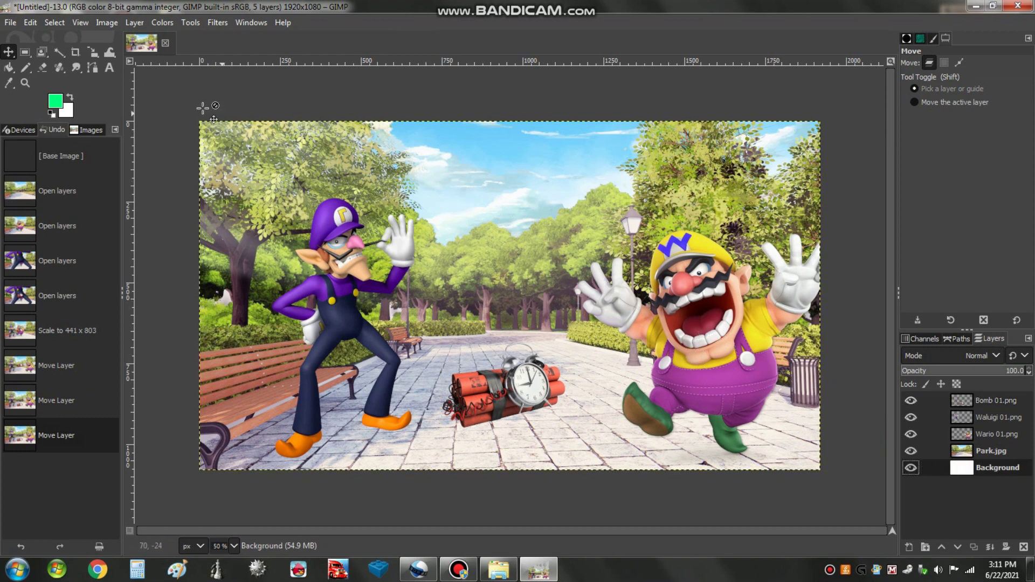
Step: Save the composition as Test.xcf in the Saves folder of the Wario Is Gonna DIE project on the Desktop
left_click(2, 24)
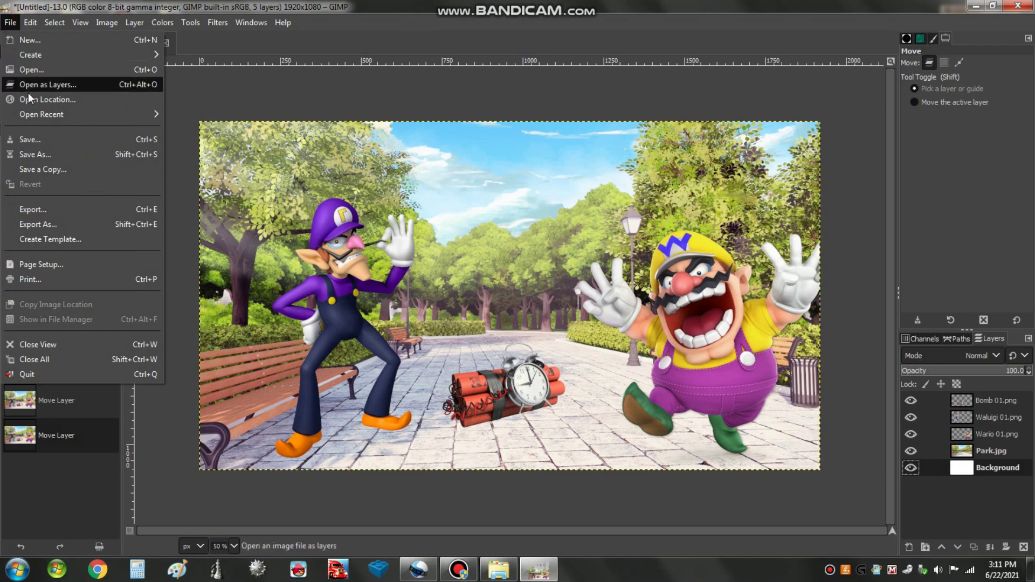
left_click(44, 156)
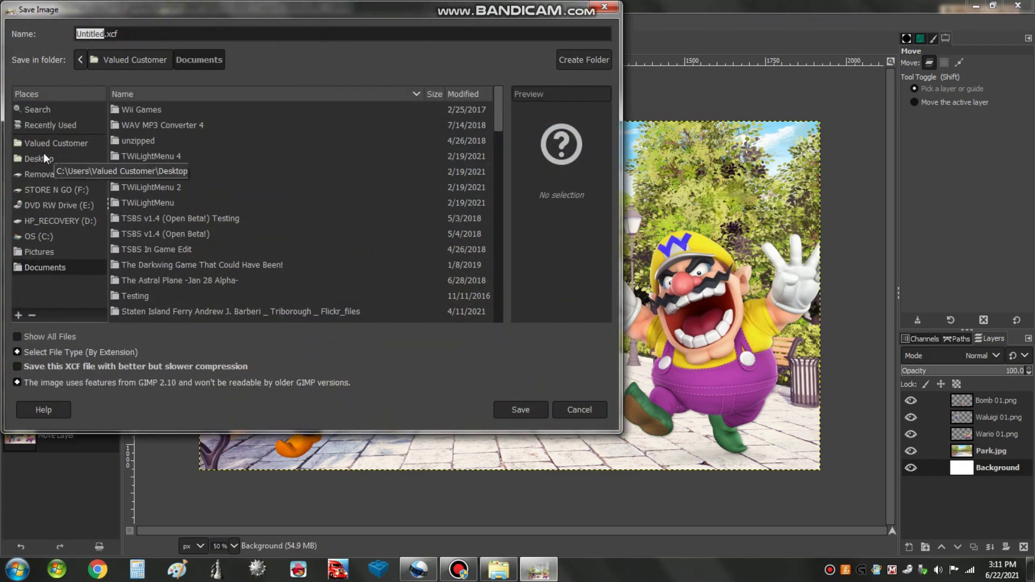
left_click(43, 159)
double_click(129, 112)
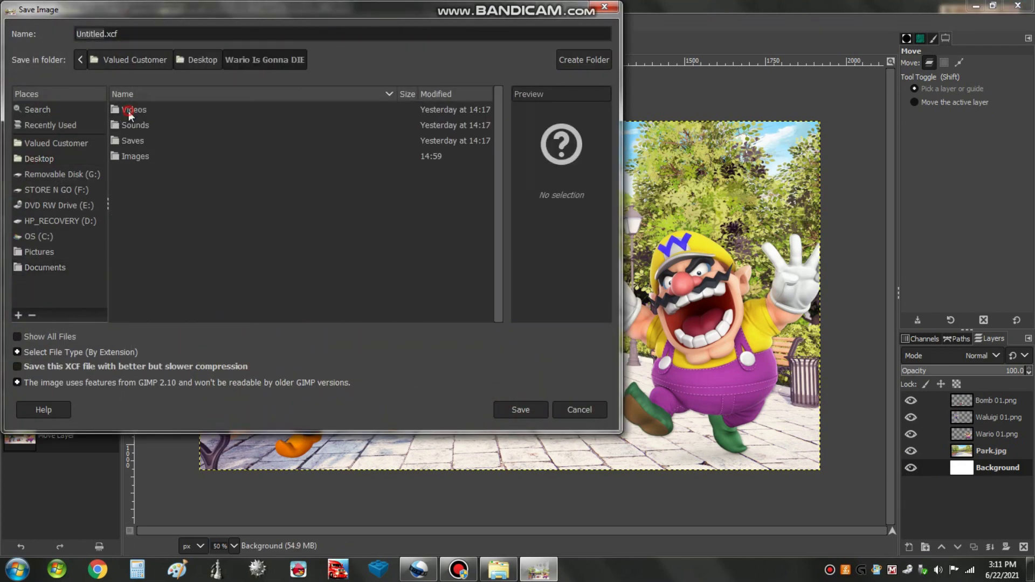
double_click(135, 142)
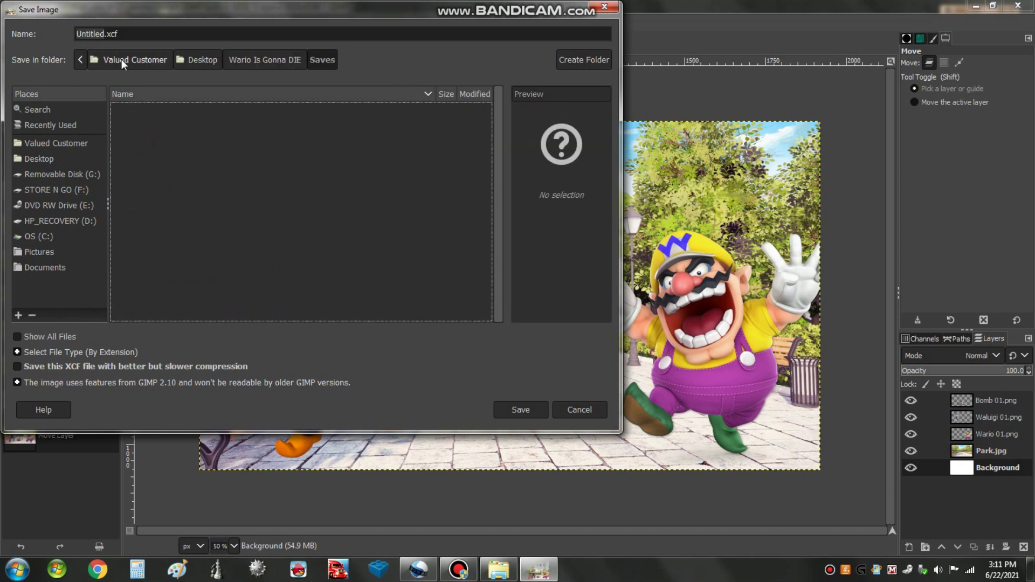
left_click(127, 35)
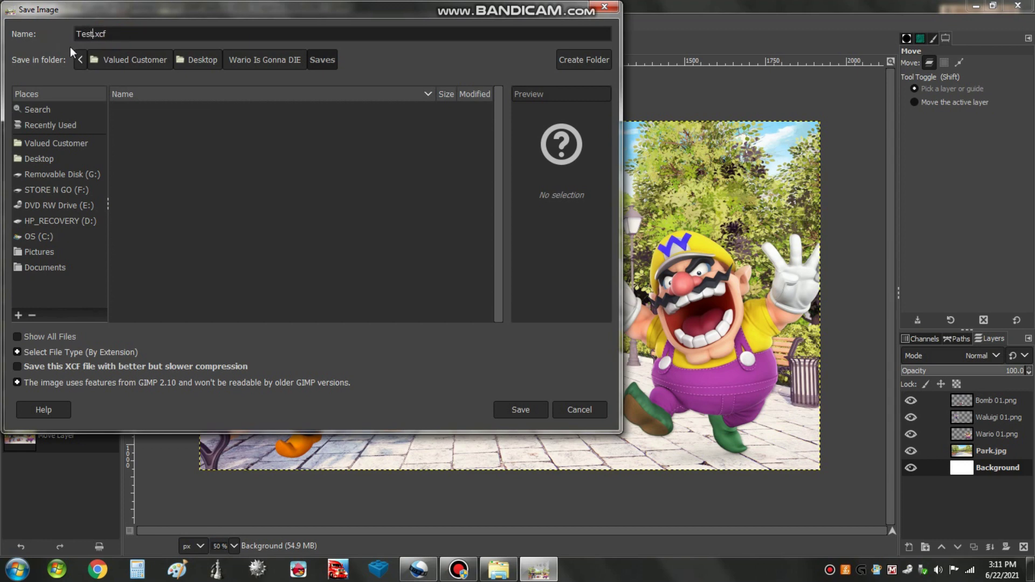
left_click(530, 411)
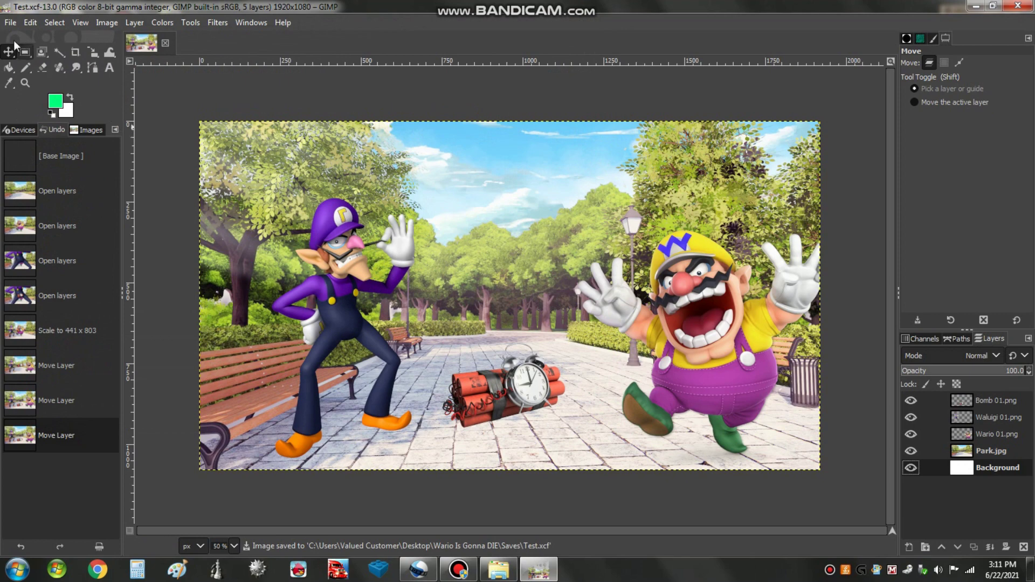
Step: Export the scene as Test.png to the project's Images > Finished Backgrounds folder with the default PNG options
left_click(11, 22)
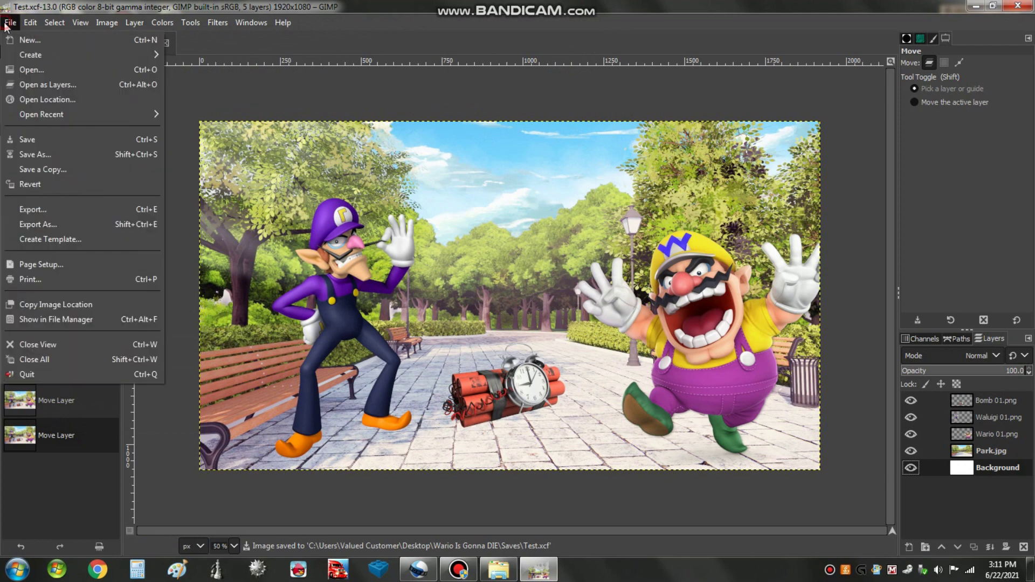
left_click(69, 225)
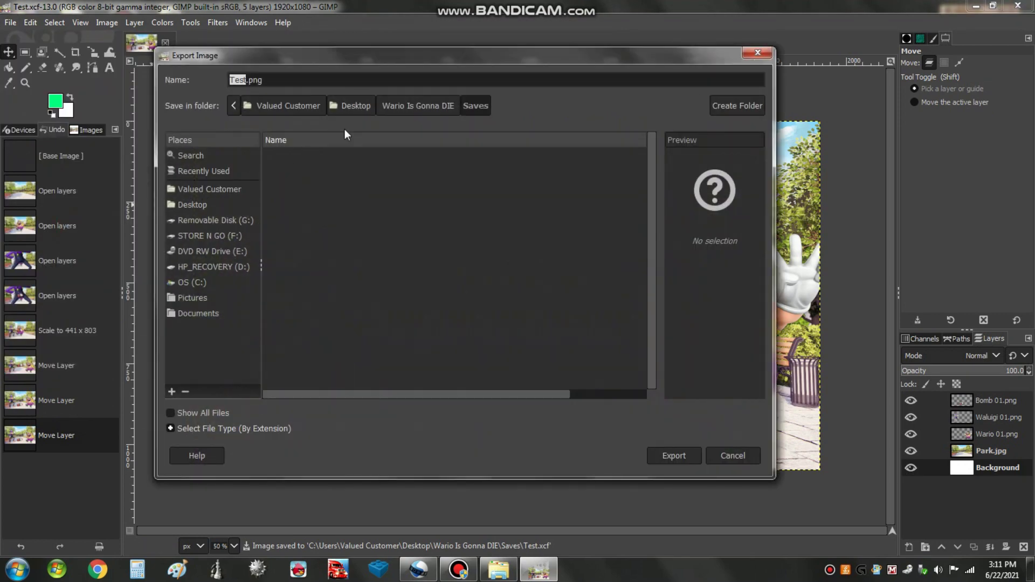
left_click(383, 105)
left_click(313, 204)
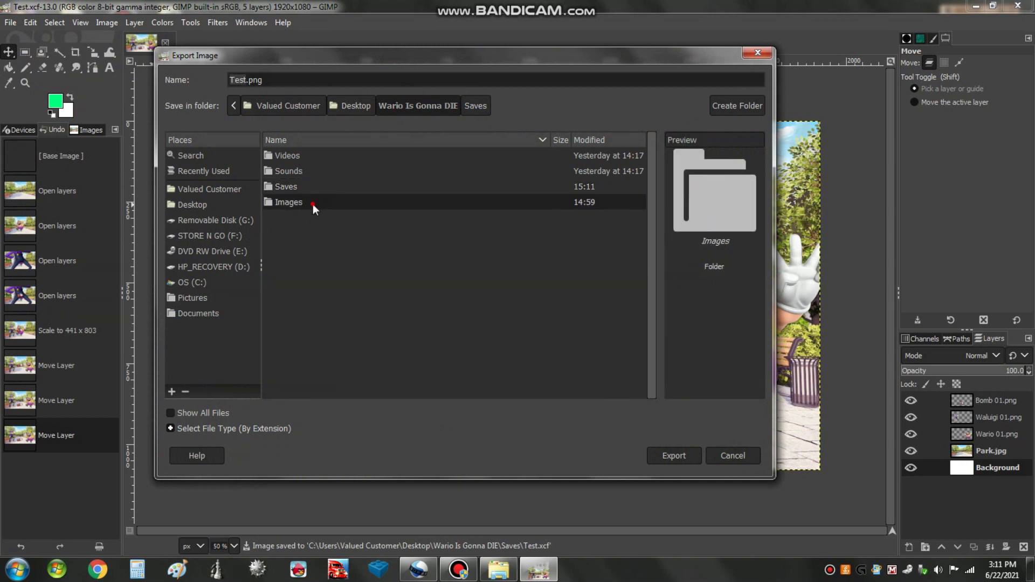
double_click(313, 204)
left_click(313, 217)
double_click(313, 218)
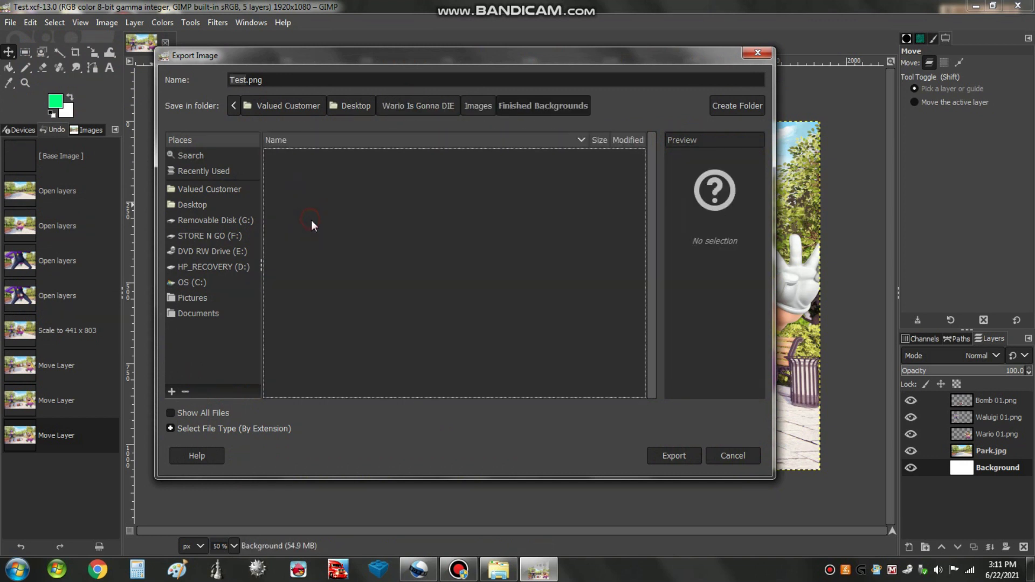
left_click(678, 458)
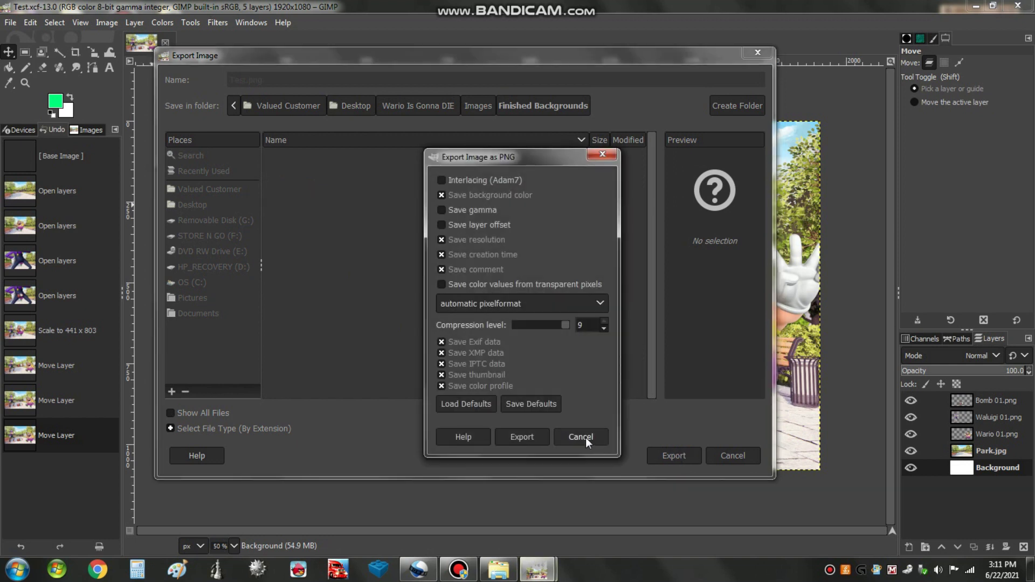
left_click(522, 436)
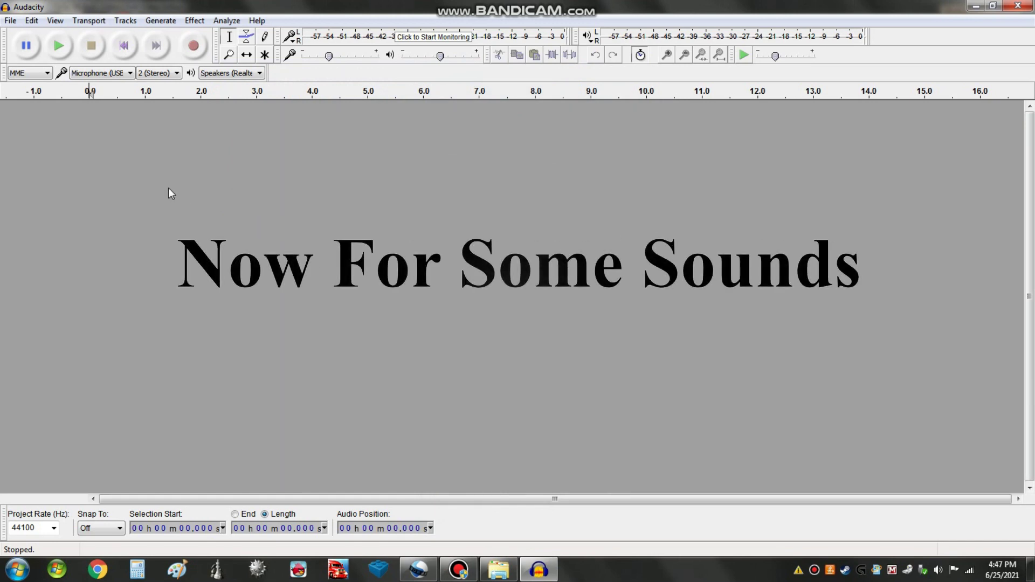
Step: In Audacity, import "Wario World - Wario's voice clips (128 kbps).mp3" from the project's Sounds > Voice Sources > Wario folder
left_click(12, 25)
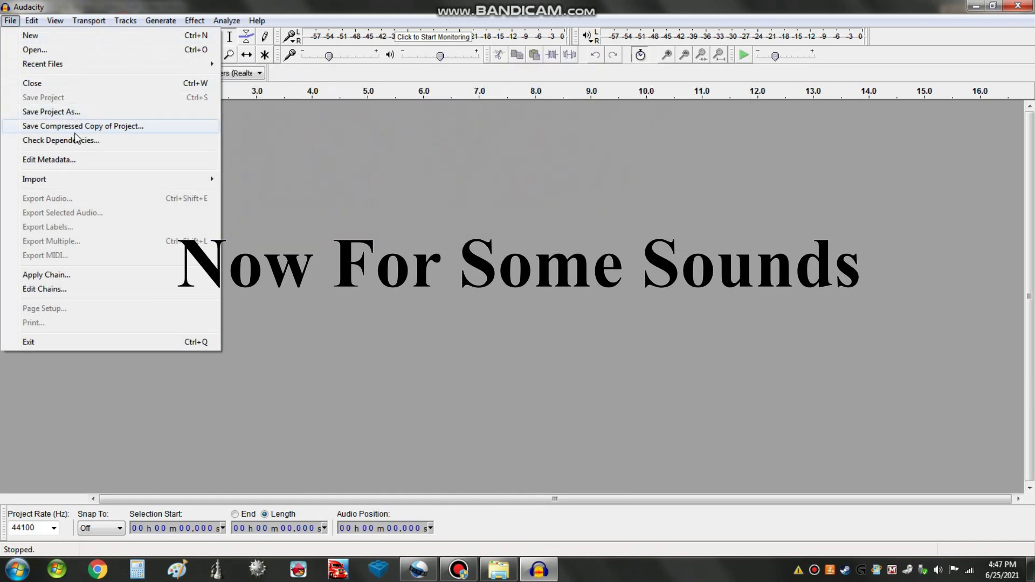
mouse_move(116, 182)
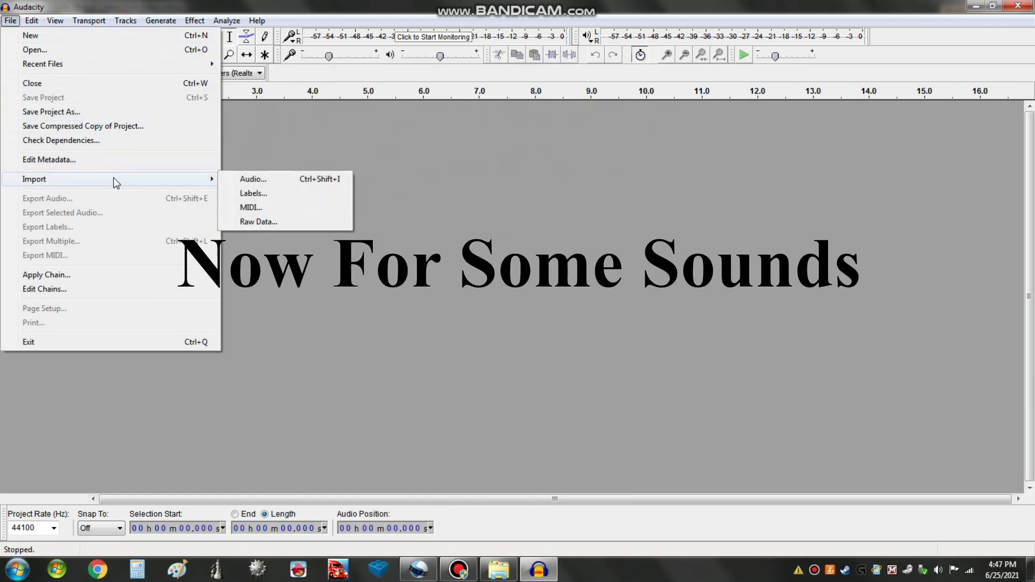
left_click(252, 179)
left_click(232, 32)
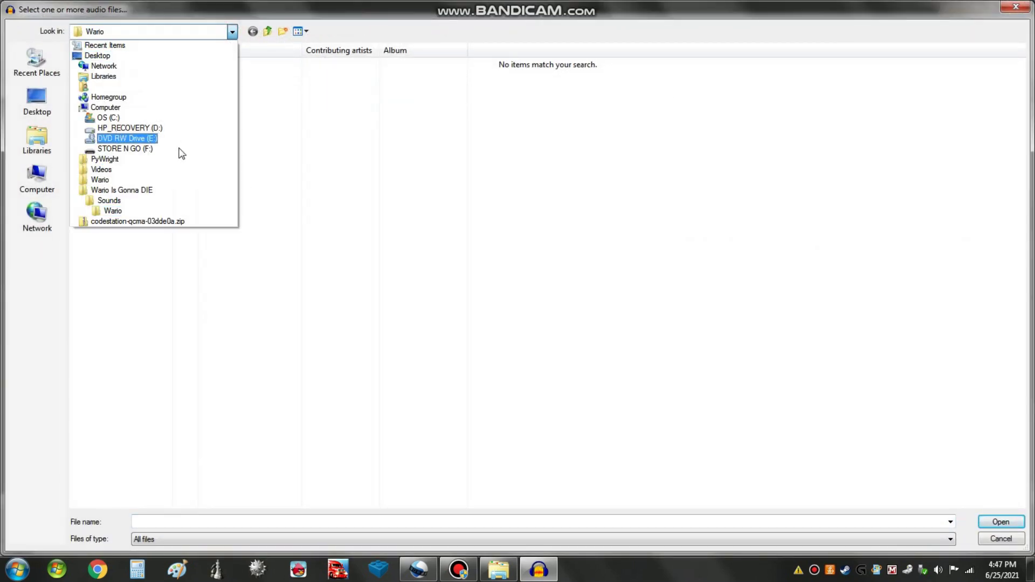
left_click(148, 191)
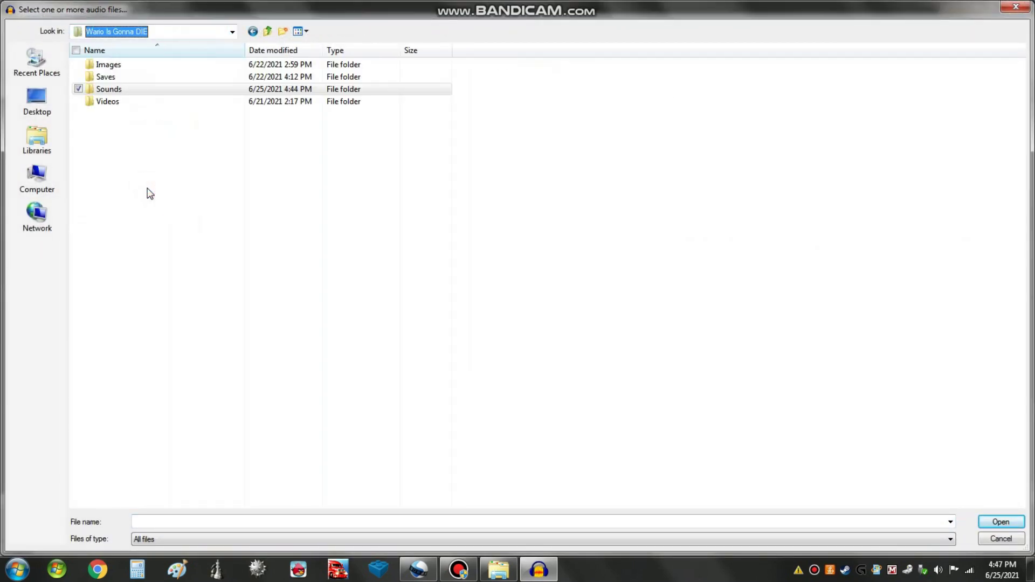
double_click(146, 91)
double_click(149, 91)
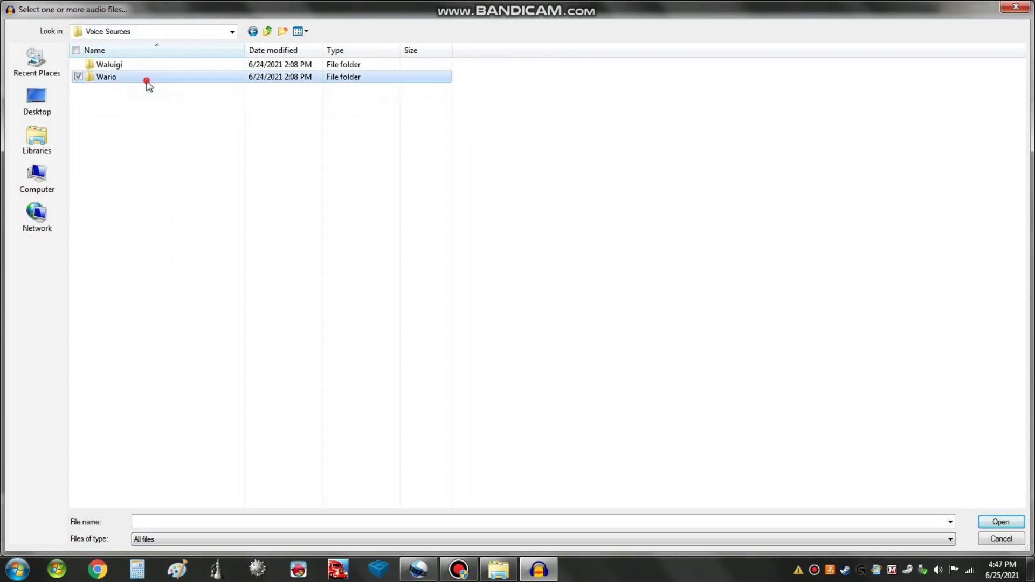
double_click(147, 85)
left_click(149, 80)
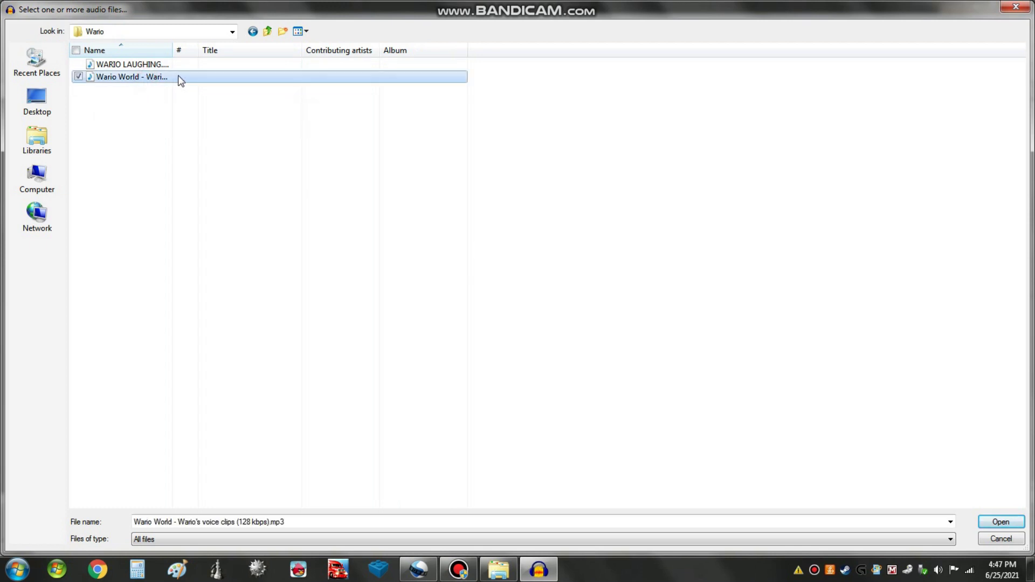
double_click(181, 76)
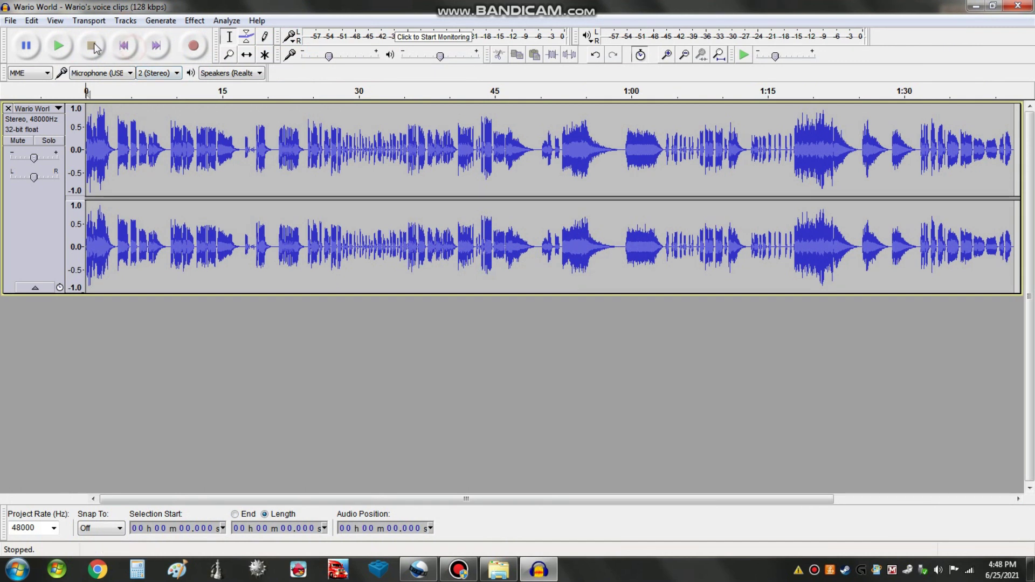
Step: Listen to the opening of Wario's voice clips, then play from about 24 seconds and pause at about 36.7 seconds
left_click(60, 47)
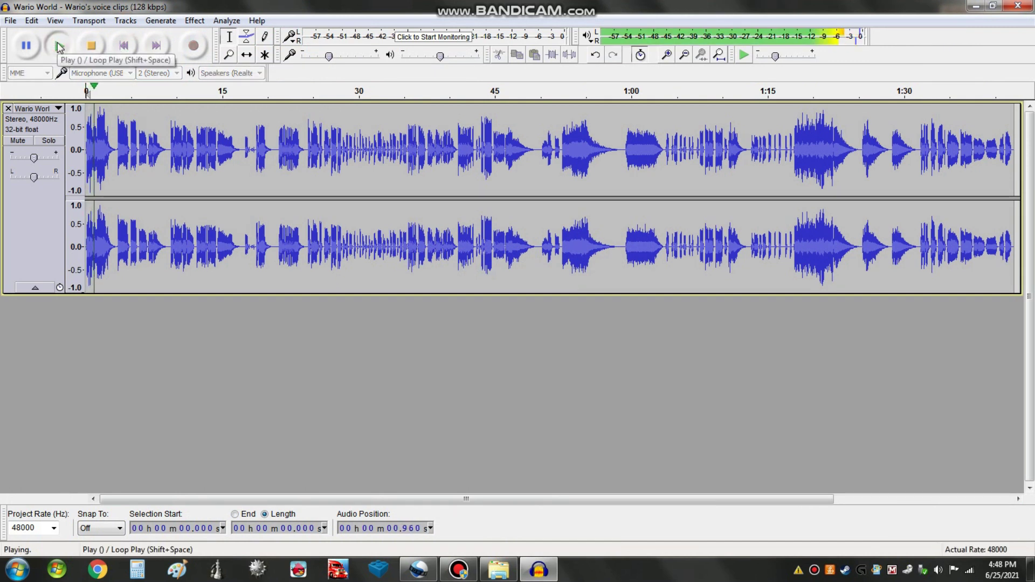
left_click(59, 48)
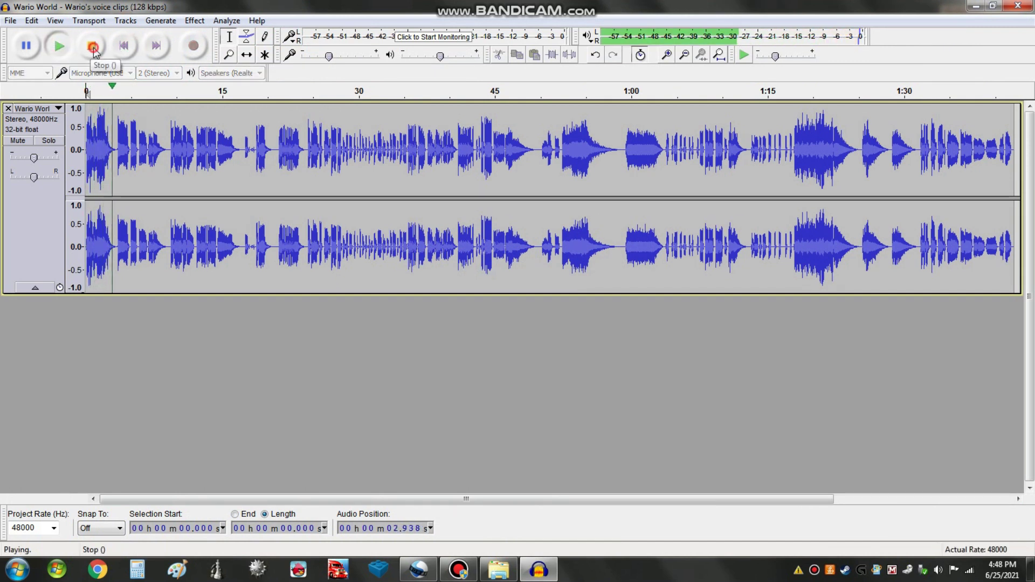
left_click_drag(343, 499, 429, 499)
left_click(197, 188)
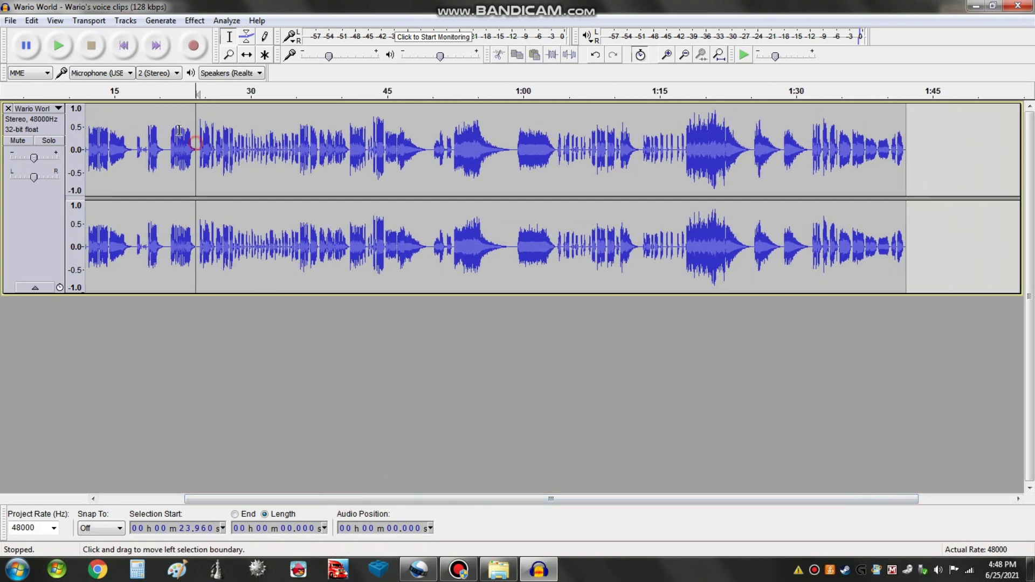
left_click(60, 48)
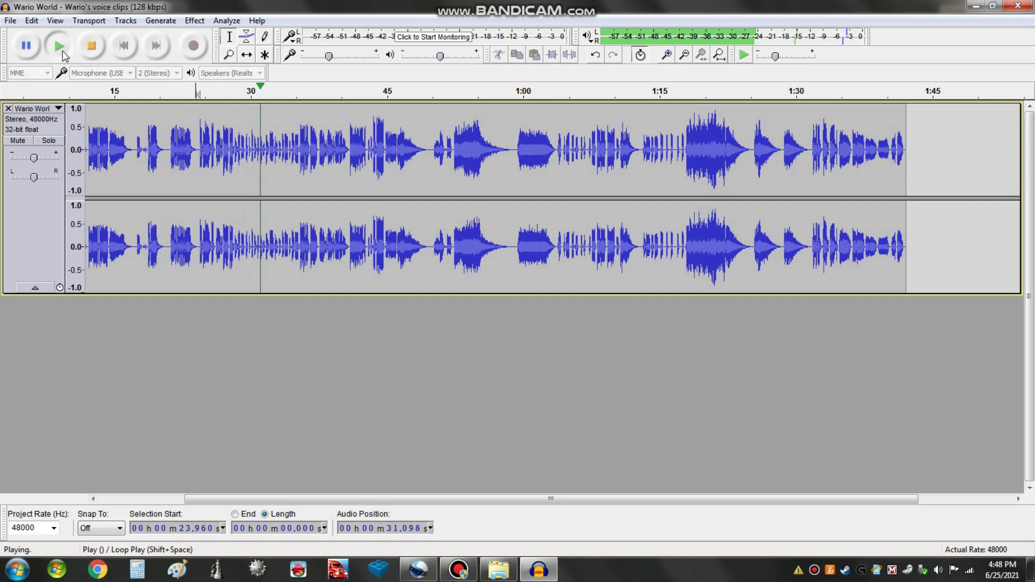
left_click(27, 46)
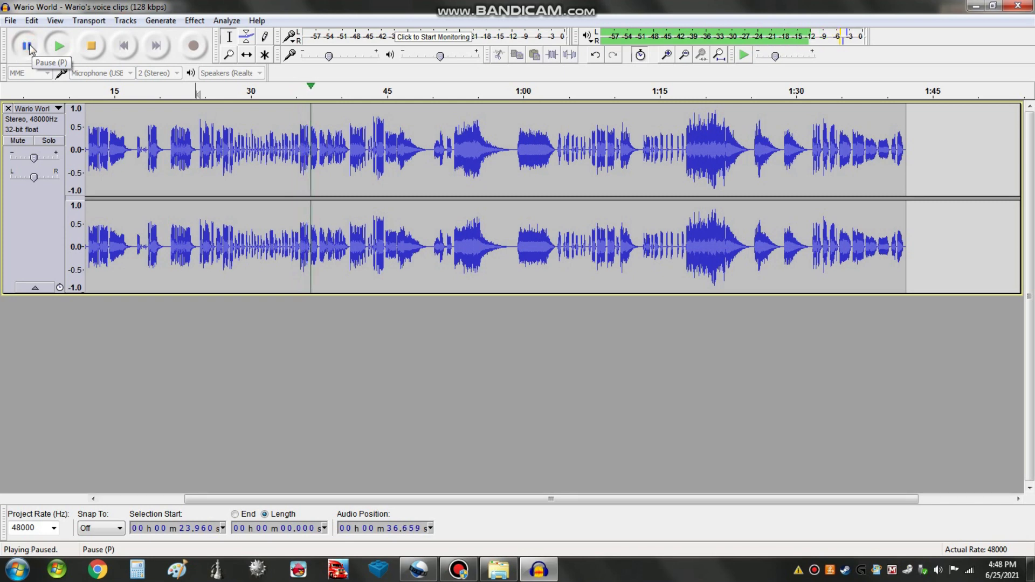
Step: Select the voice line from about 35.38 s, roughly 1.21 s long, and end the paused playback
left_click(667, 55)
left_click(667, 55)
left_click(667, 54)
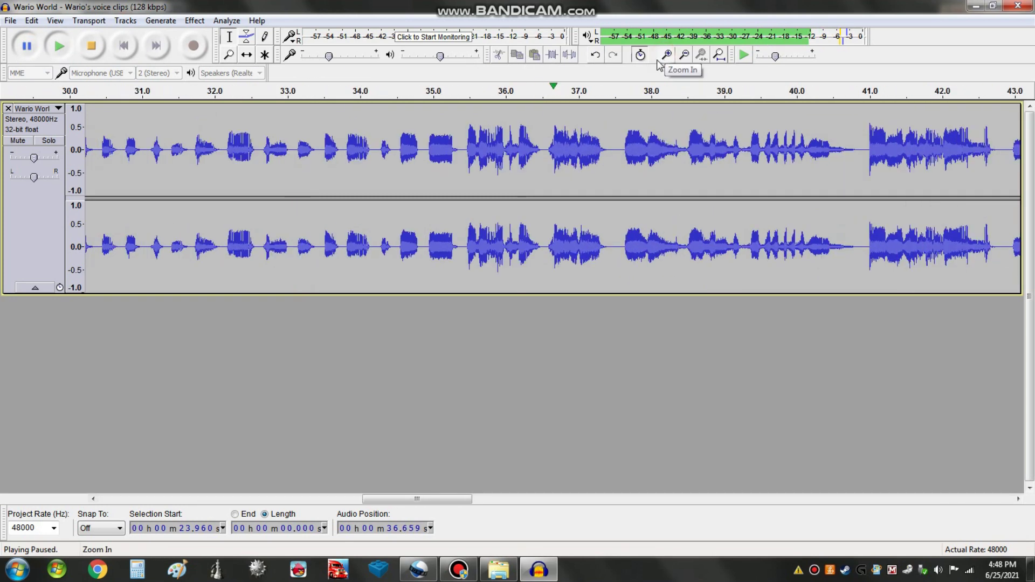
left_click_drag(460, 148, 548, 148)
left_click(68, 51)
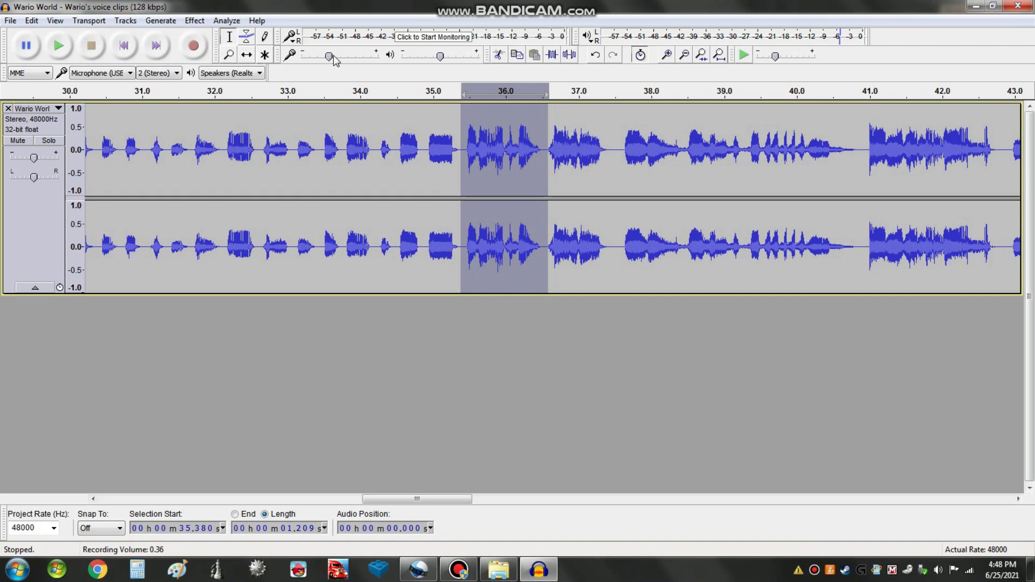
Step: Tighten the selection around the voice line to start at about 35.455 s and last about 1.12 s, and play it
left_click(664, 55)
left_click(663, 55)
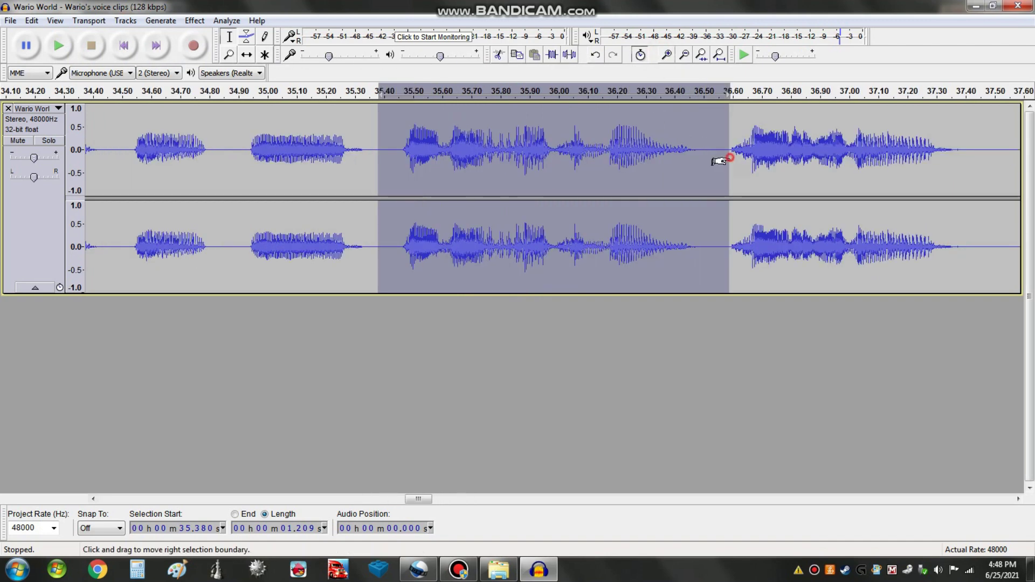
left_click_drag(729, 157, 725, 157)
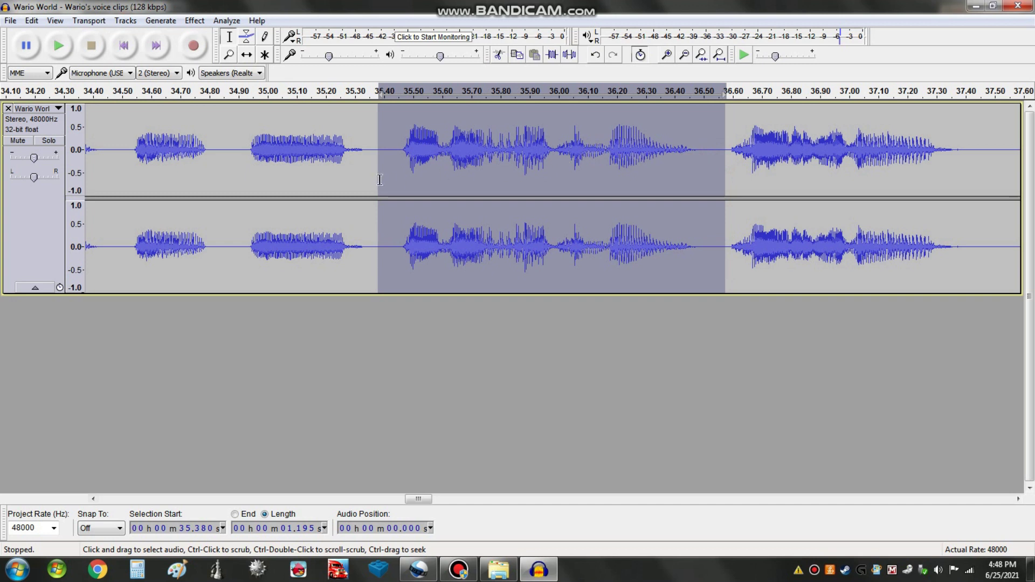
left_click_drag(380, 179, 401, 179)
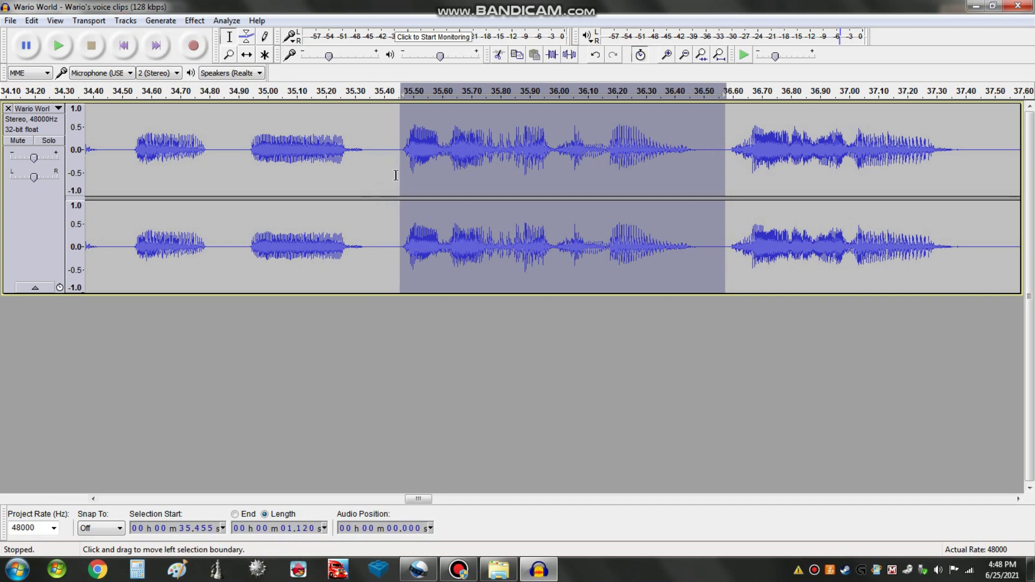
left_click(59, 46)
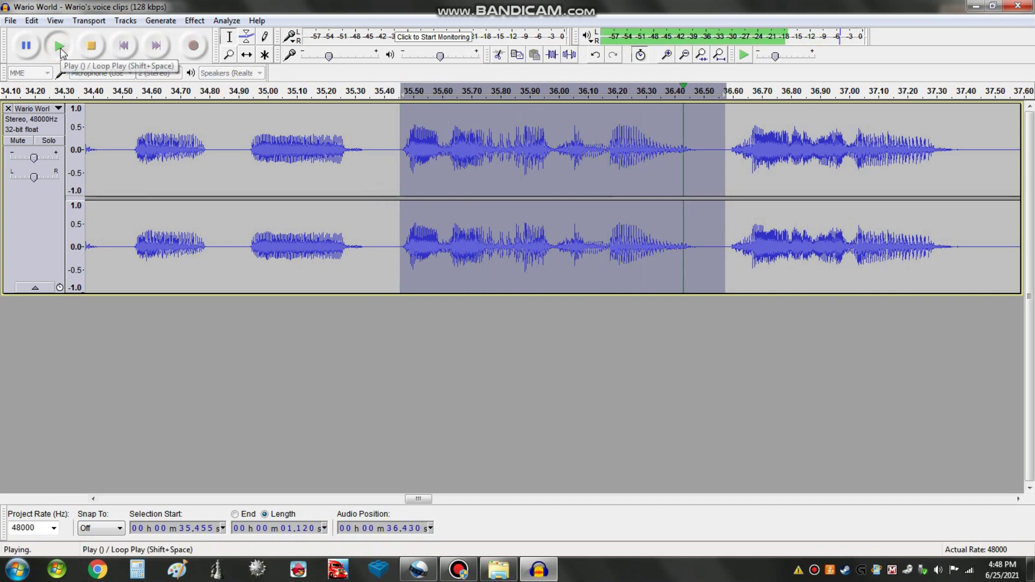
Step: Export the selected audio as "Have A Rotten Day" in 32-bit float WAV format to the project's Sounds > Wario folder, accepting the metadata
left_click(11, 20)
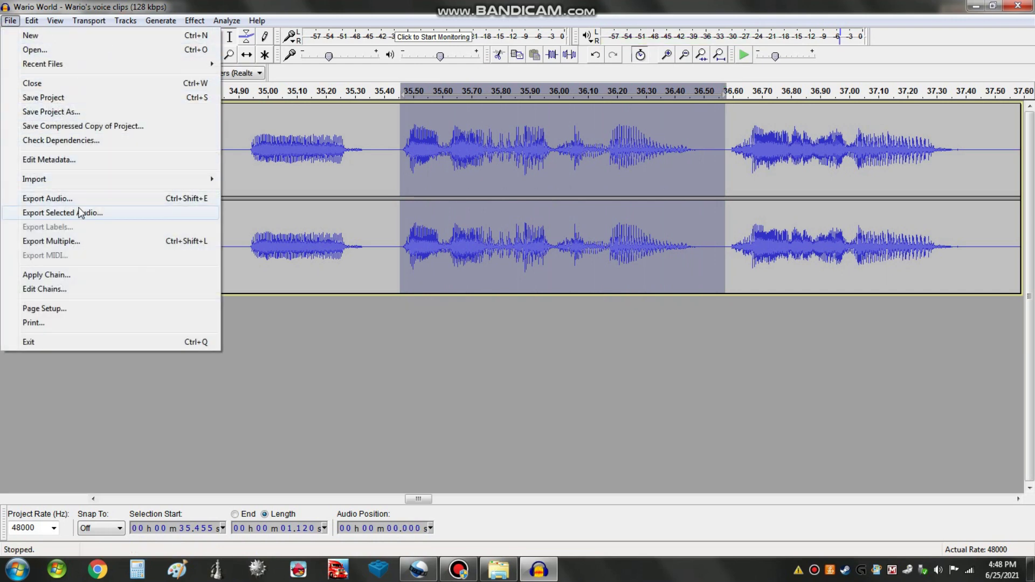
left_click(106, 212)
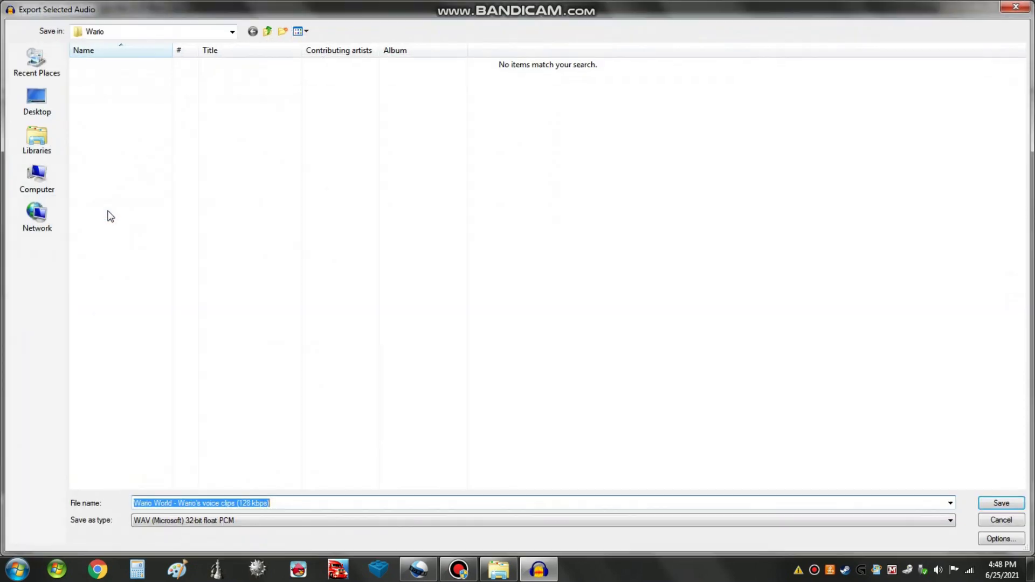
left_click(232, 33)
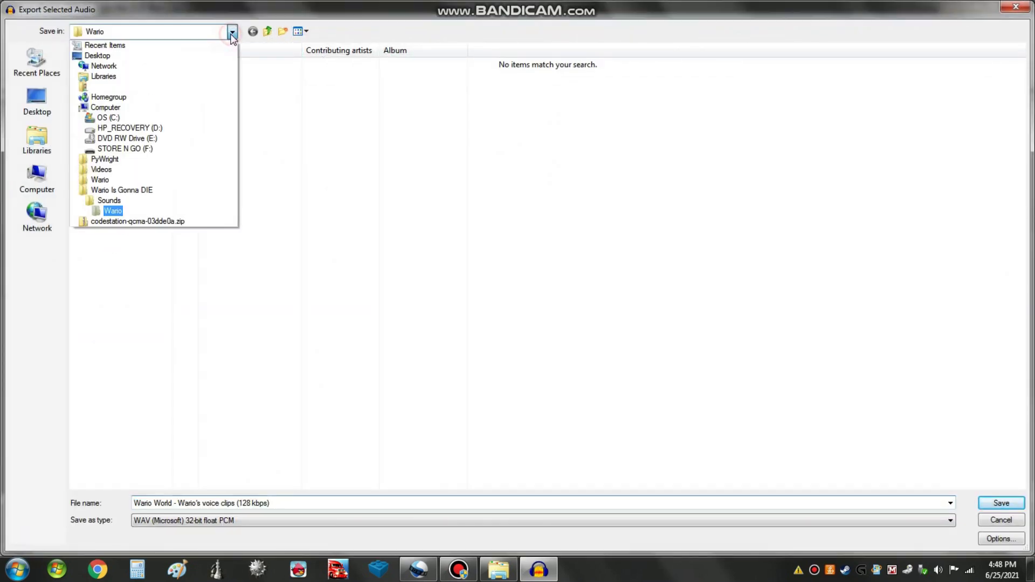
left_click(151, 190)
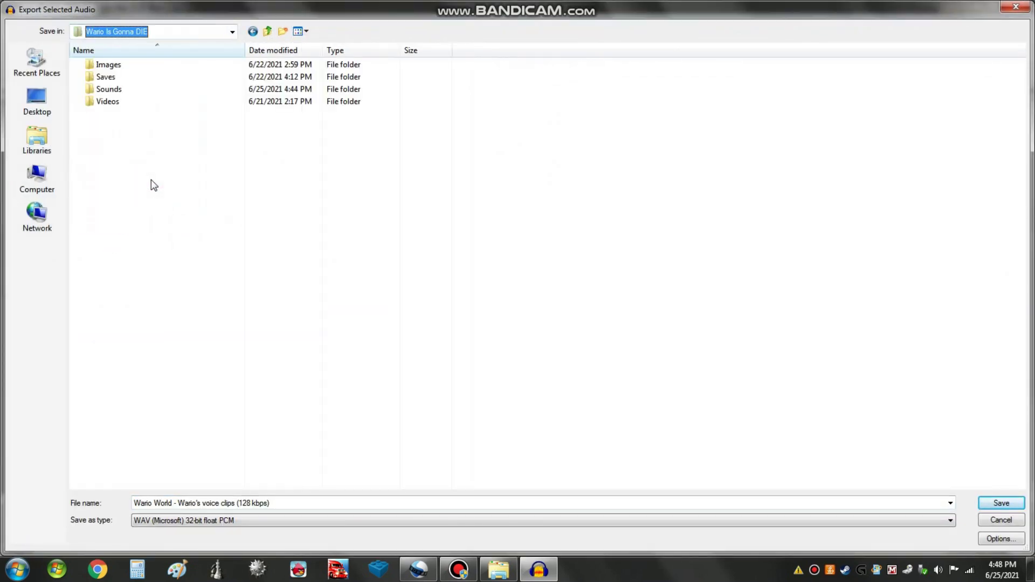
double_click(116, 90)
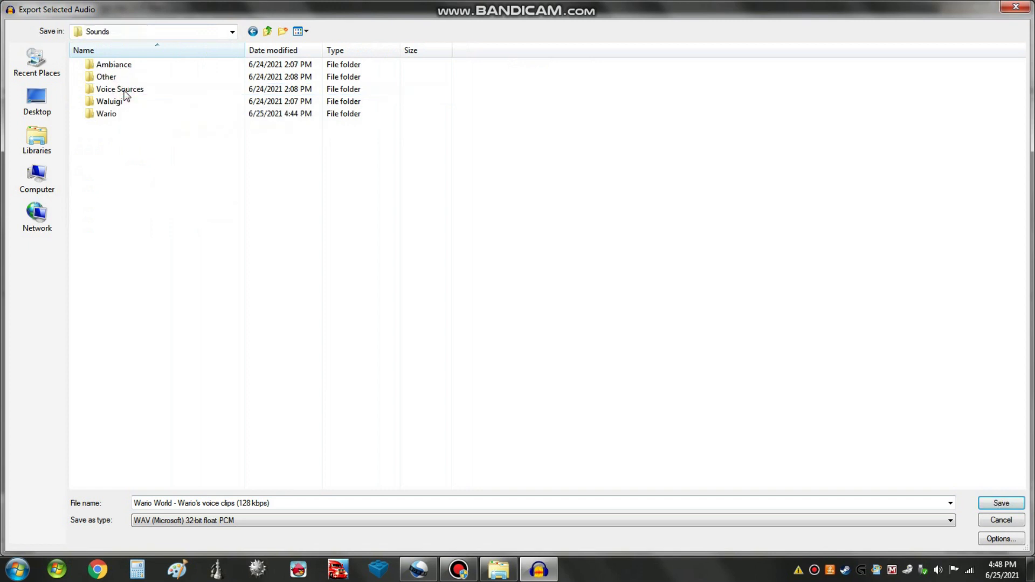
double_click(118, 114)
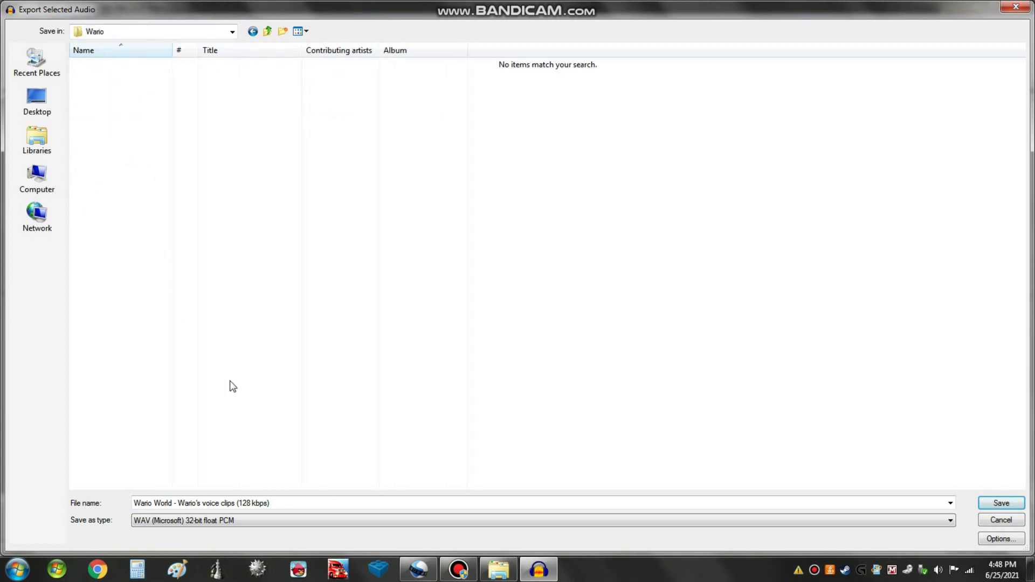
left_click(304, 501)
type("Have A Rotten Day")
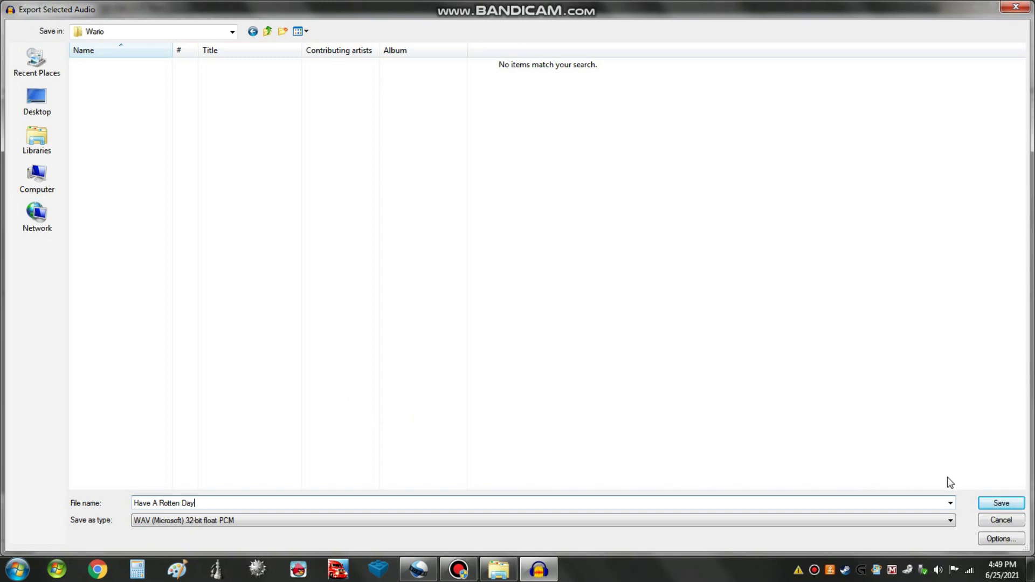
left_click(994, 506)
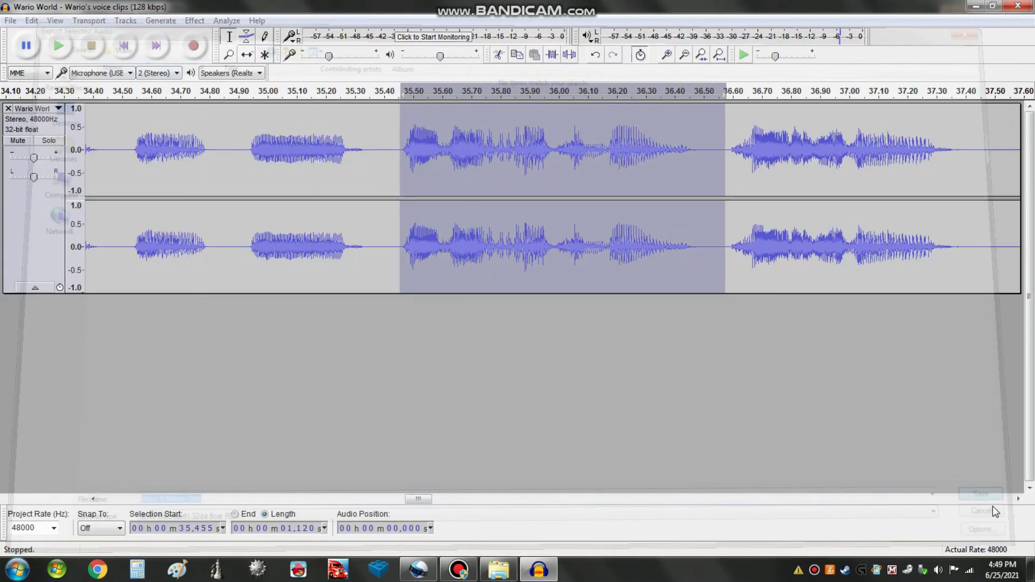
left_click(606, 438)
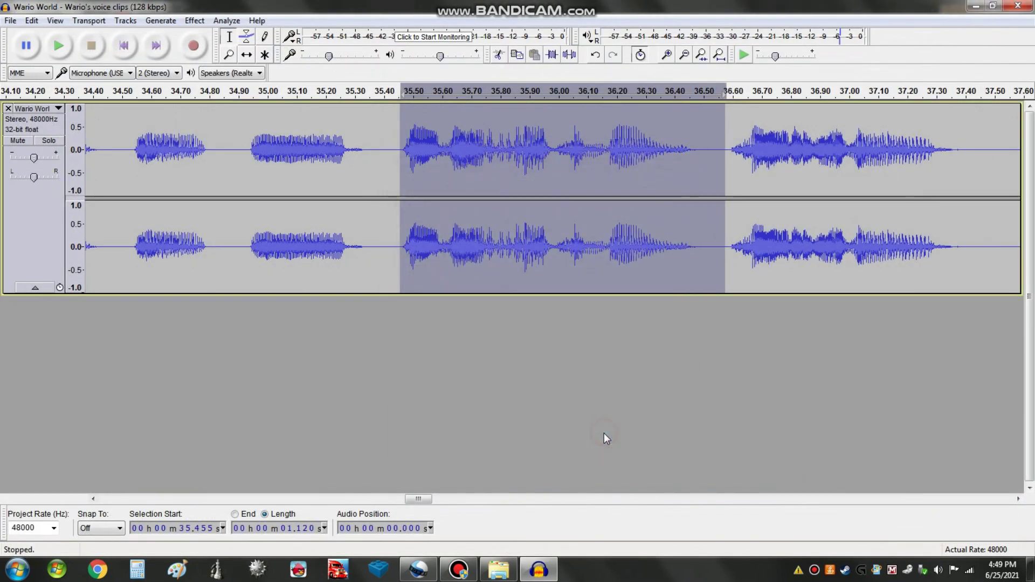
Step: Remove the Wario World voice clips track and import the WARIO LAUGHING audio file
left_click(8, 108)
left_click(10, 20)
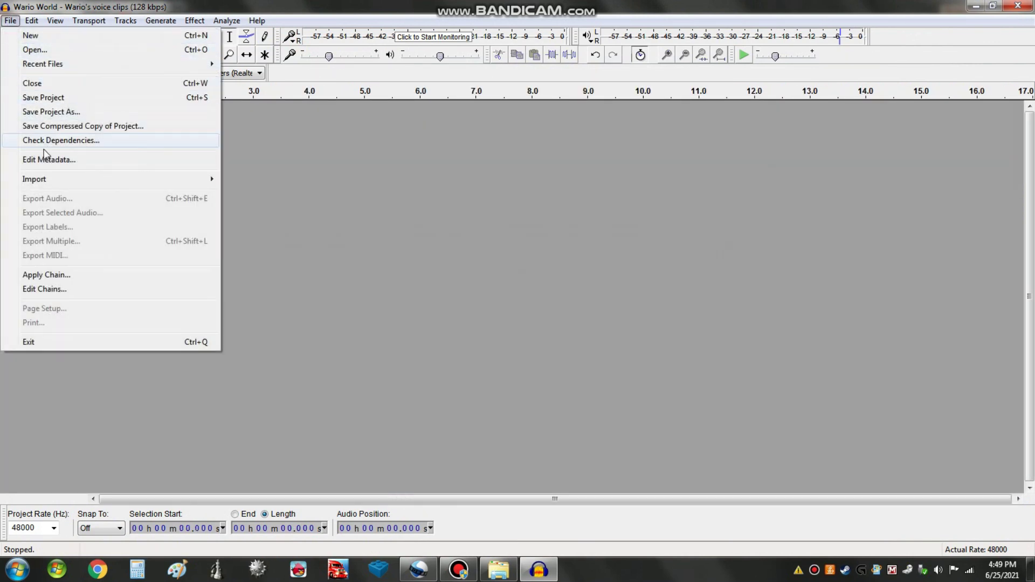
mouse_move(60, 189)
left_click(235, 182)
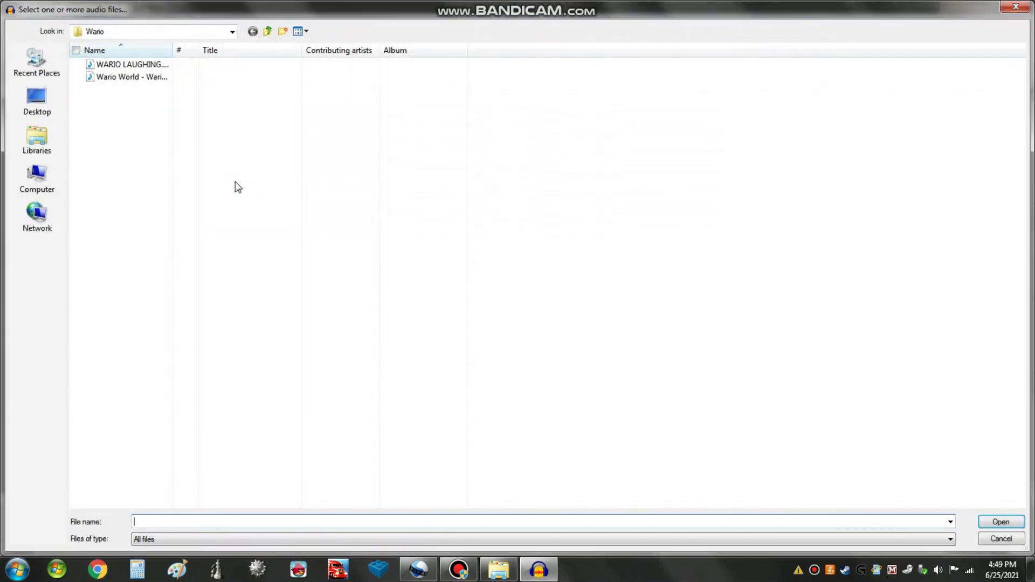
double_click(129, 65)
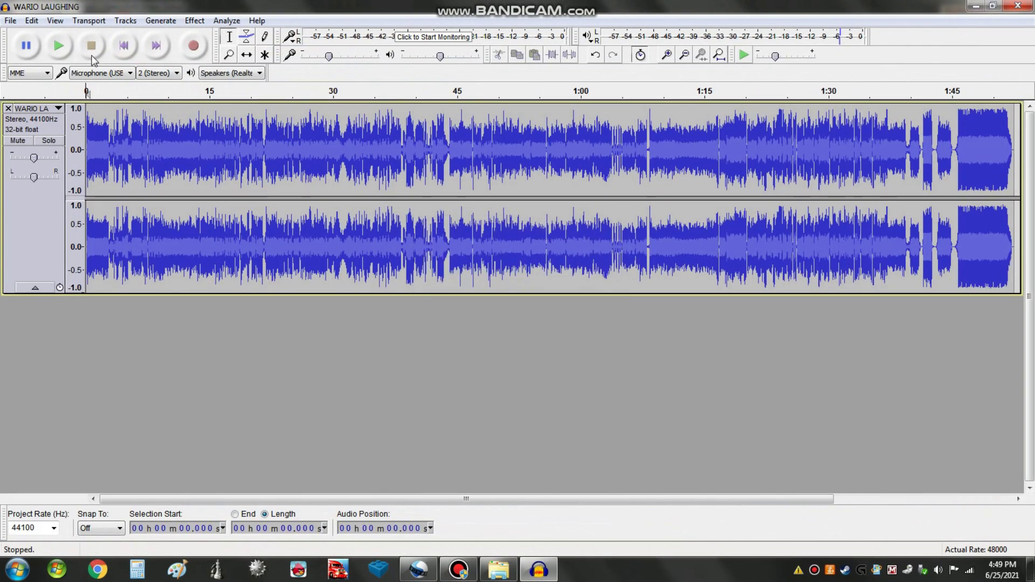
Step: Listen to the opening of the laughing track, then play from about 1:07.6 and pause at about 1:17
left_click(59, 45)
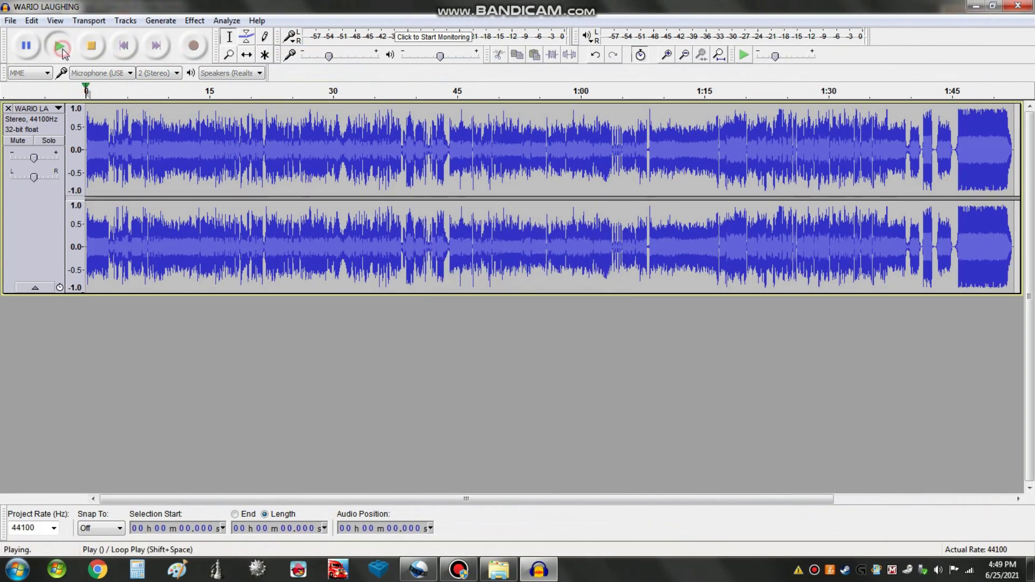
left_click(33, 48)
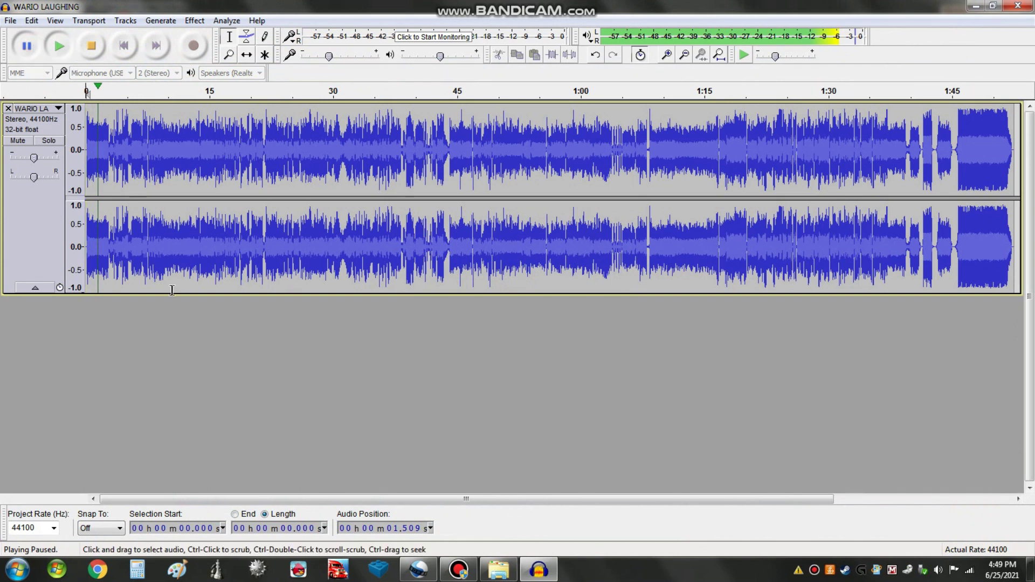
left_click_drag(248, 499, 343, 503)
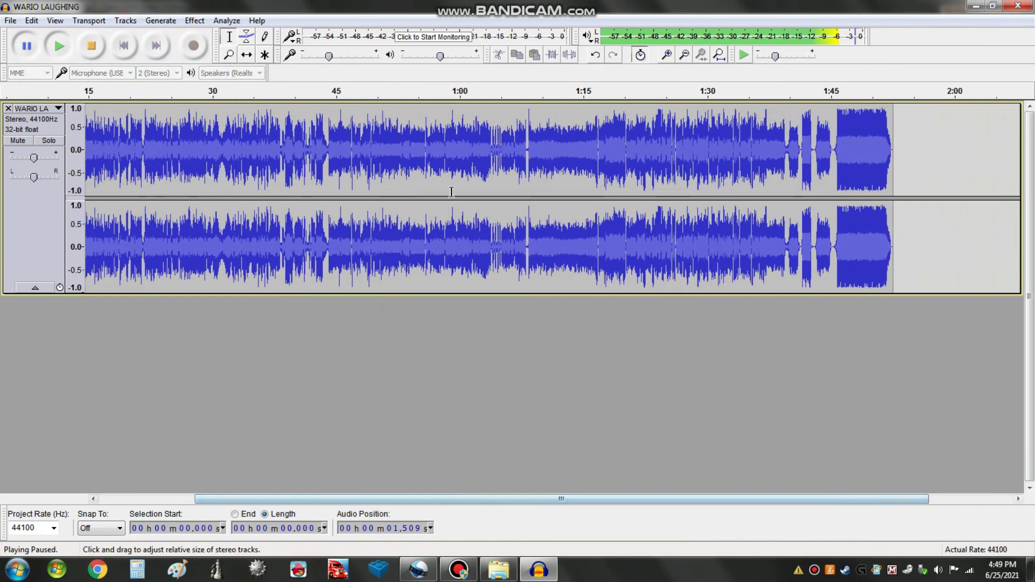
left_click(524, 154)
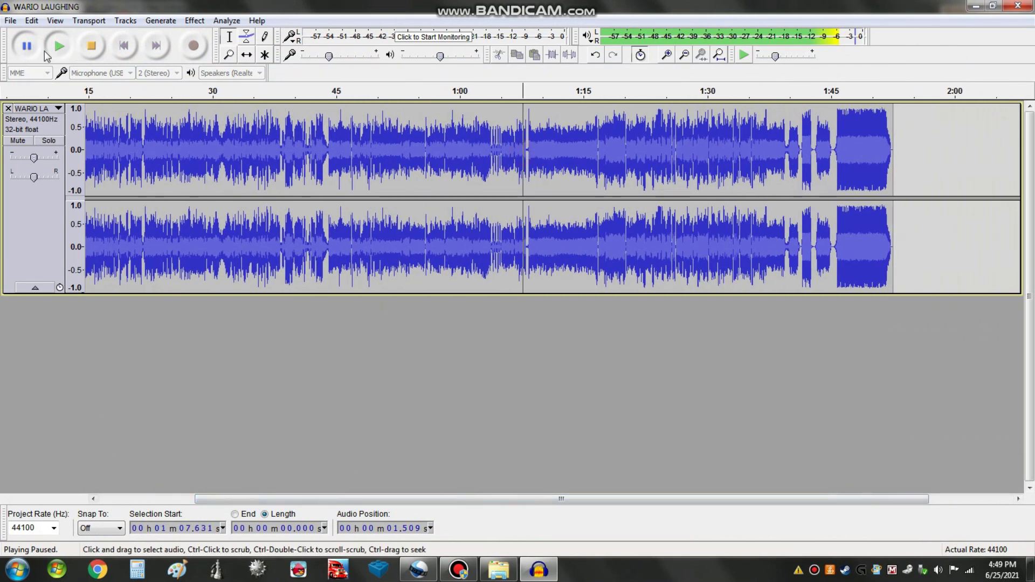
left_click(57, 48)
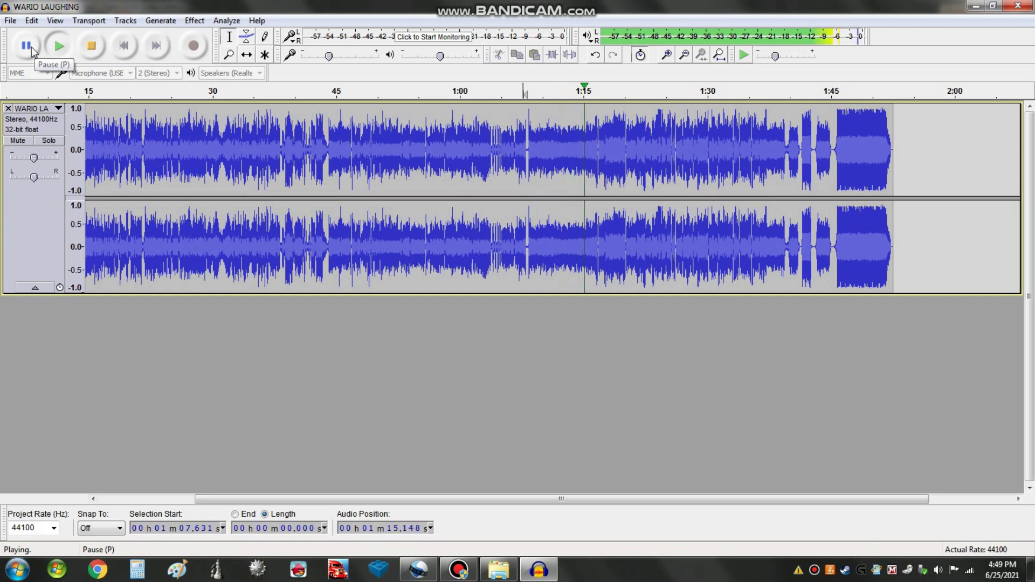
left_click(31, 47)
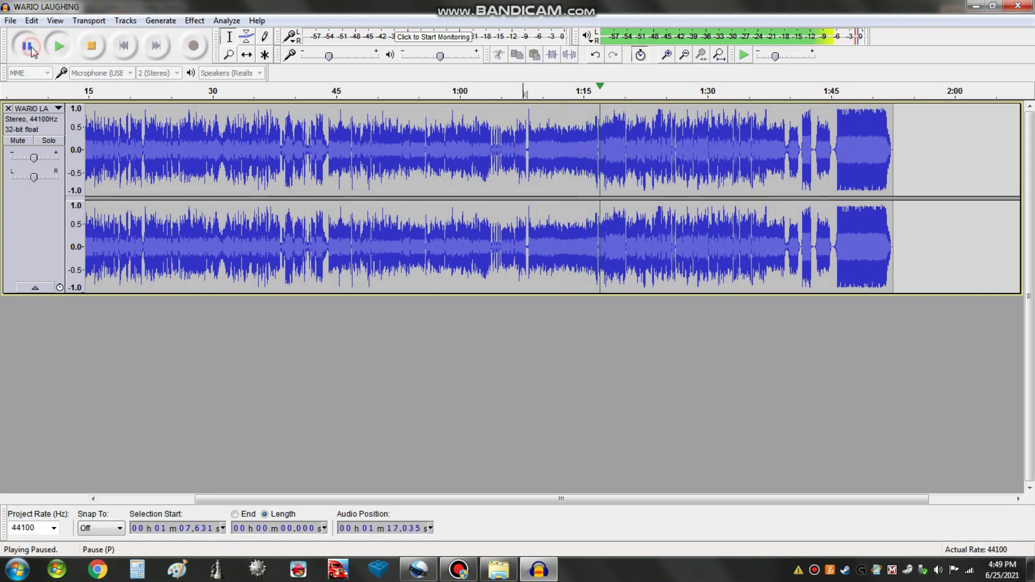
Step: Select the long laugh, starting in the silent gap at about 1:08.04 and ending at about 1:17.98
left_click_drag(559, 152, 608, 156)
left_click(667, 54)
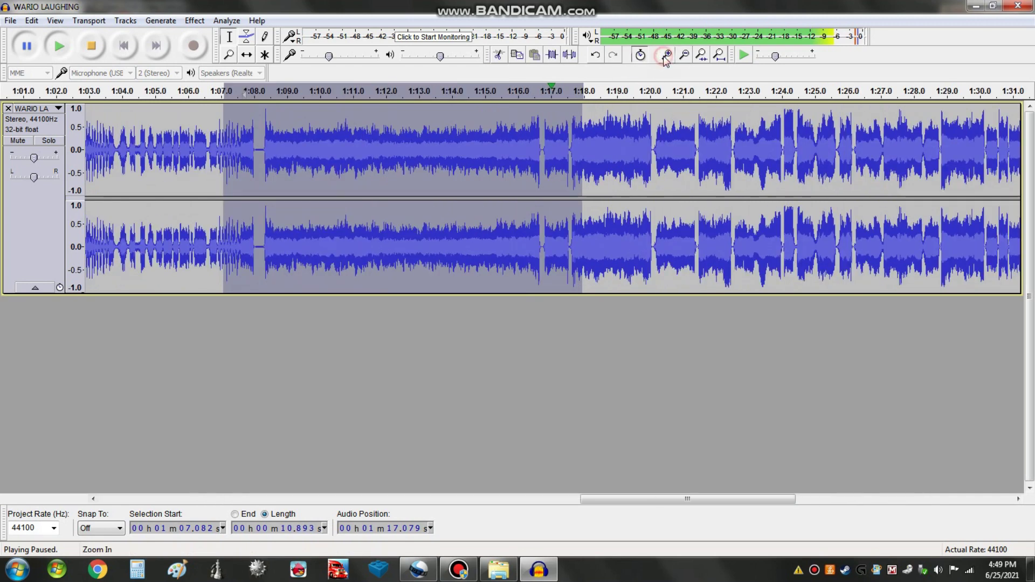
left_click_drag(620, 503, 566, 506)
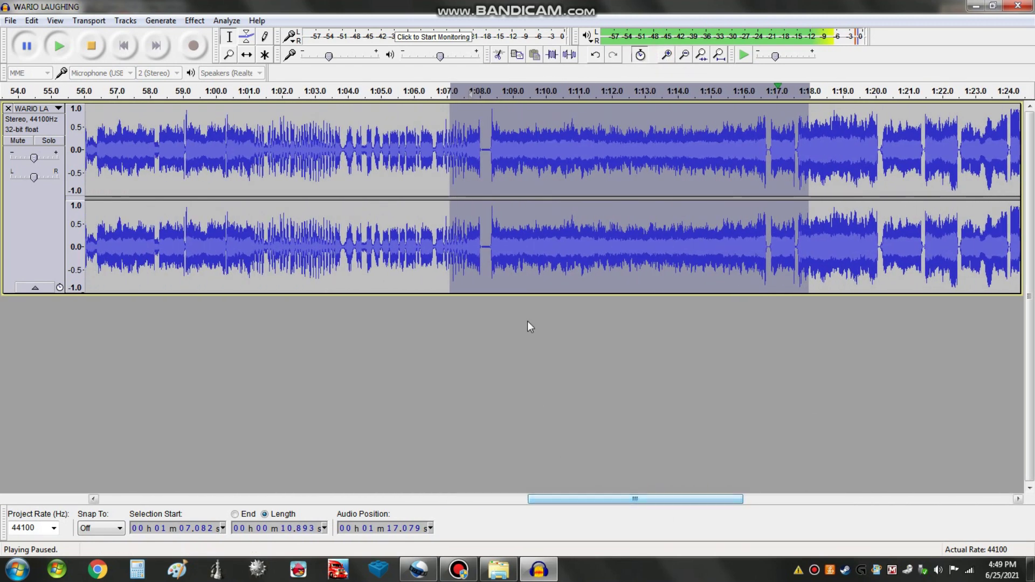
left_click(660, 56)
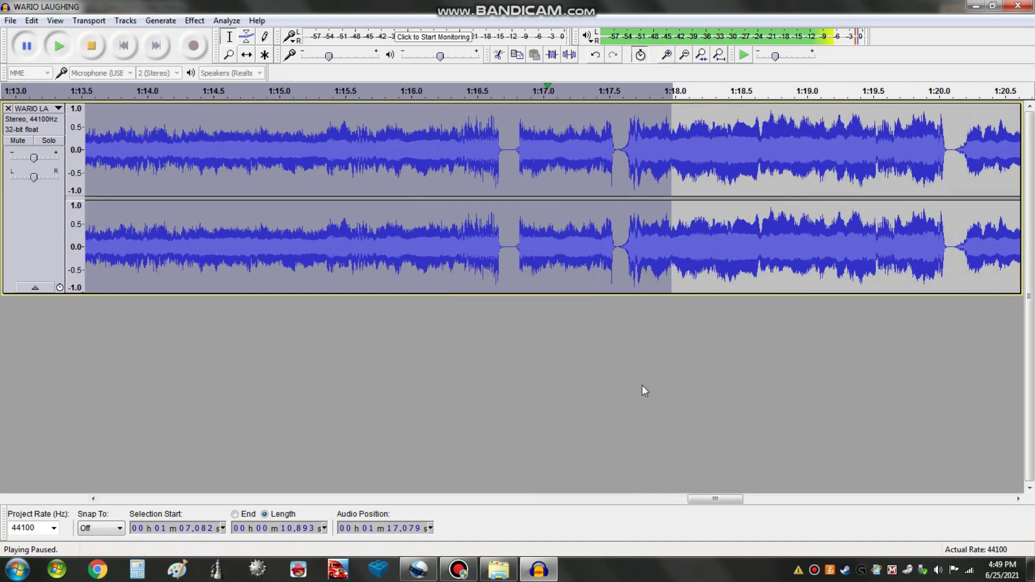
left_click_drag(705, 502, 650, 502)
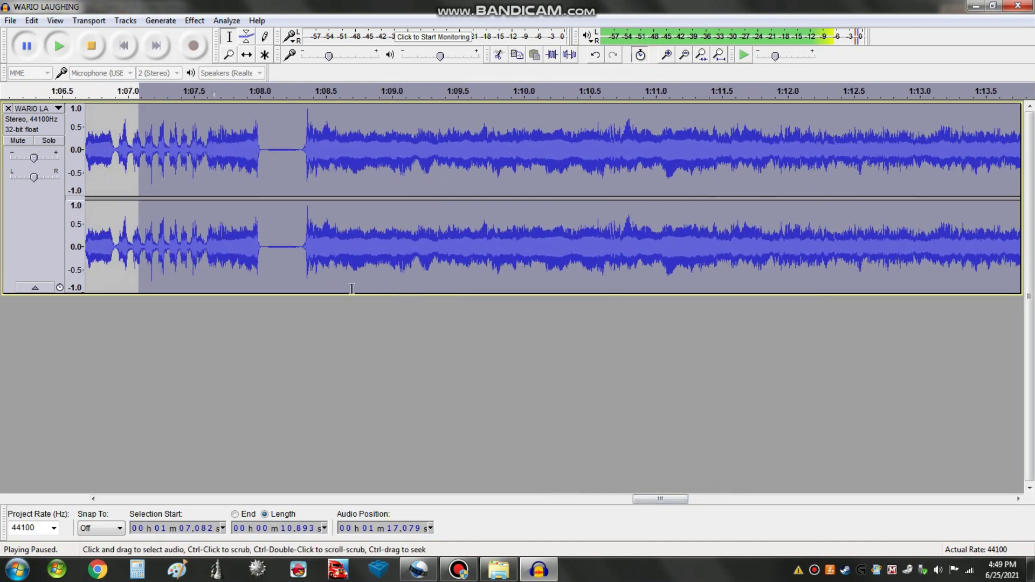
left_click_drag(139, 258, 275, 256)
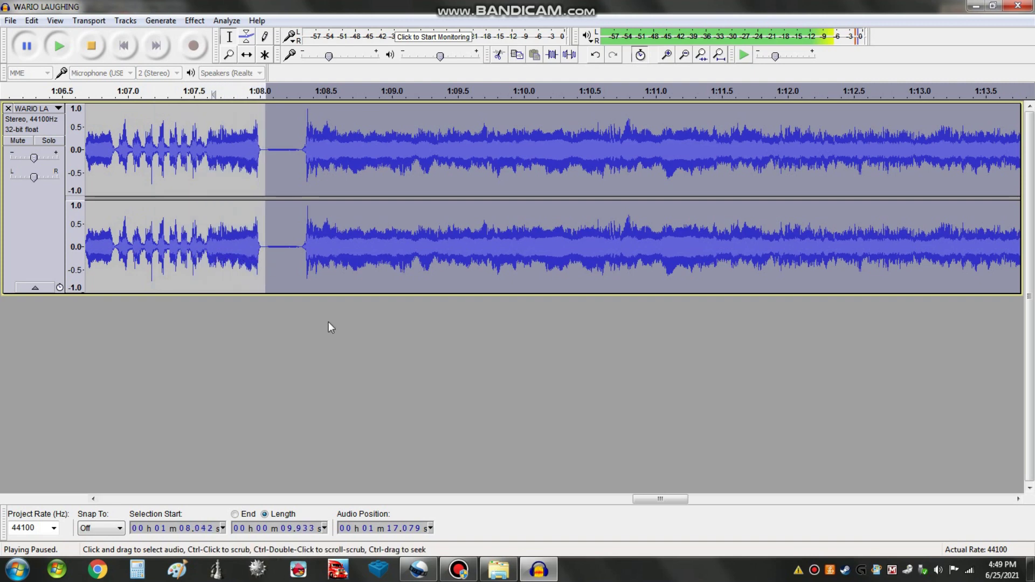
Step: Pull the selection's end back to the gap at about 1:16.78, making it about 8.74 s long, and play it to check
left_click_drag(653, 499, 708, 490)
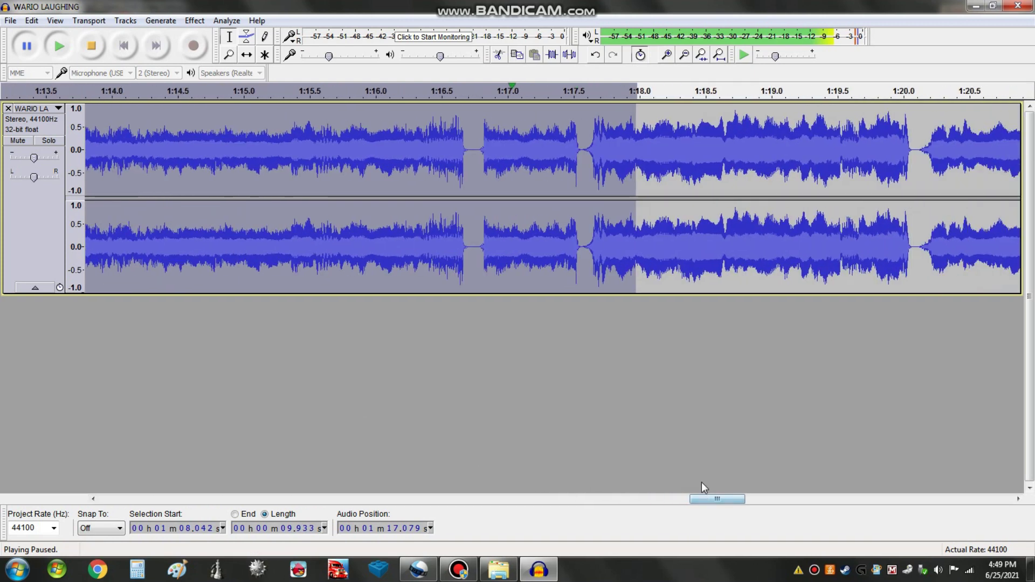
left_click(635, 282)
left_click_drag(636, 282, 478, 283)
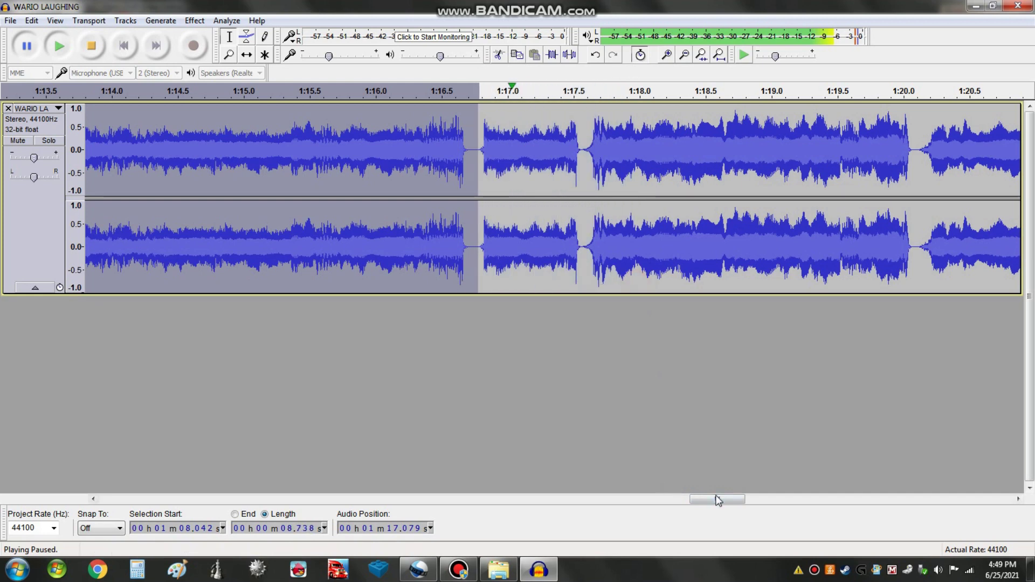
left_click_drag(716, 497, 685, 496)
left_click(684, 55)
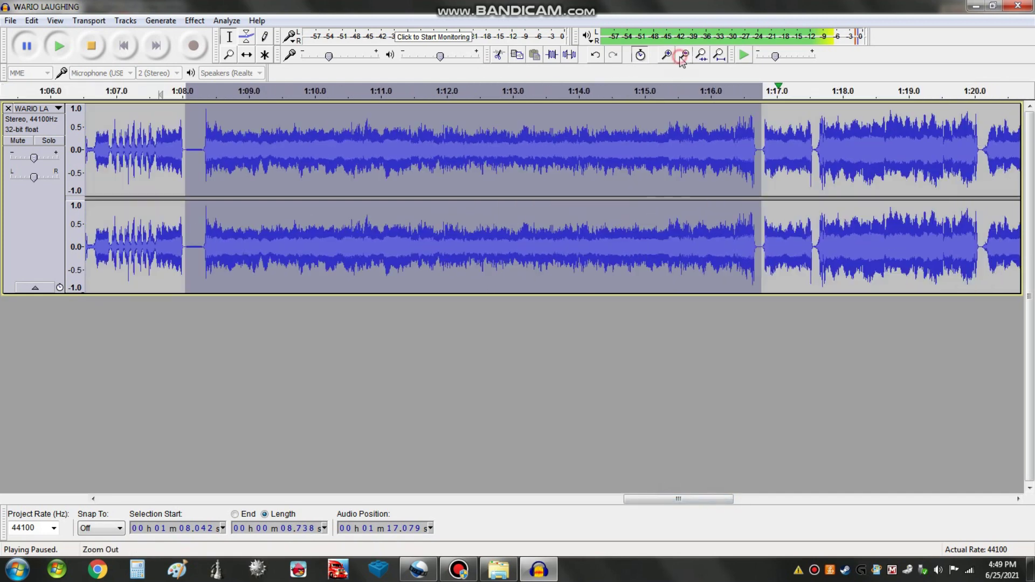
left_click(60, 54)
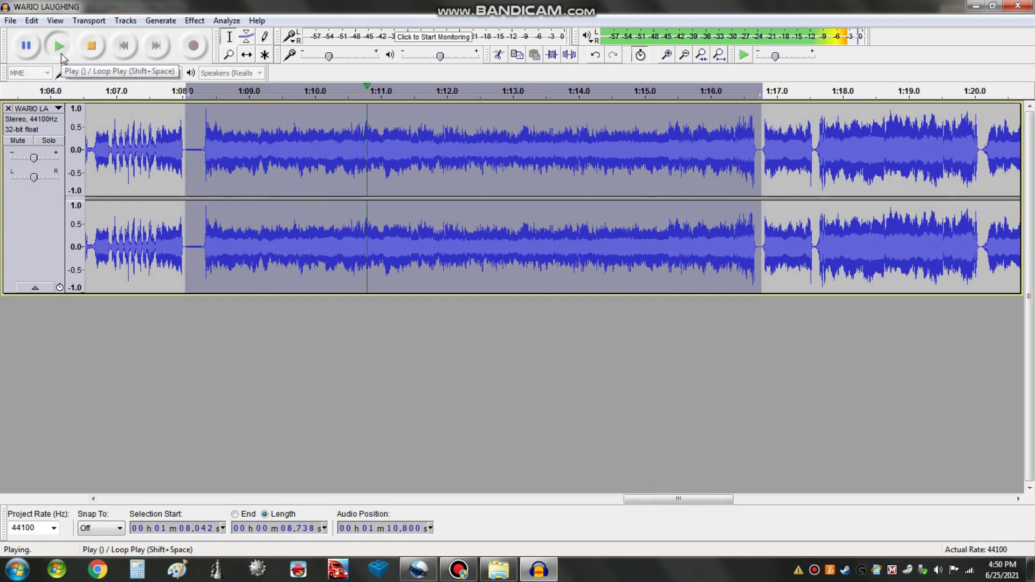
left_click(91, 47)
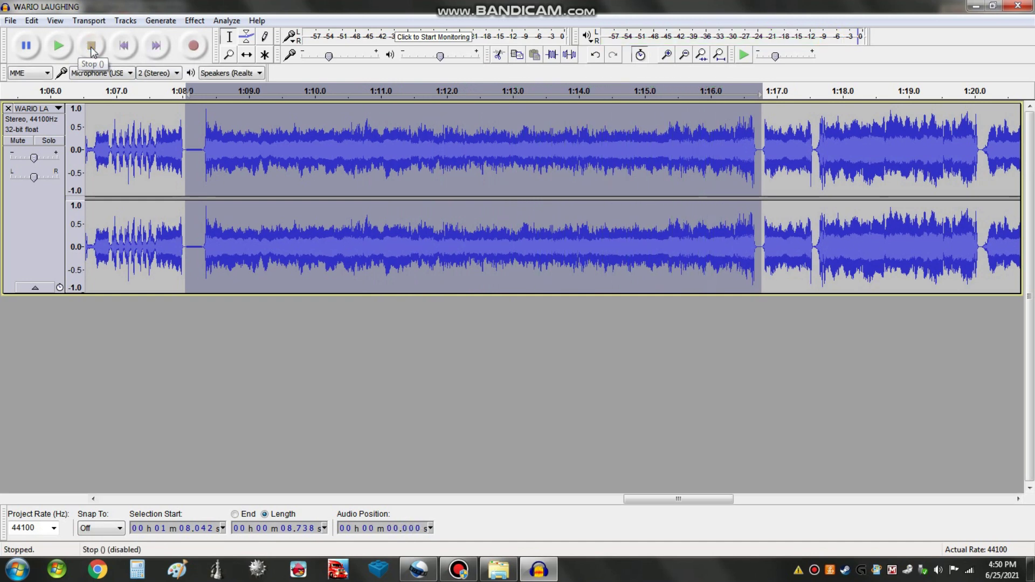
Step: Export the selected laugh as a 32-bit float WAV named AAAAAAAAAAAAAAAAAAAAAAAAAAAAAAH in the Wario folder, accepting the metadata
left_click(13, 21)
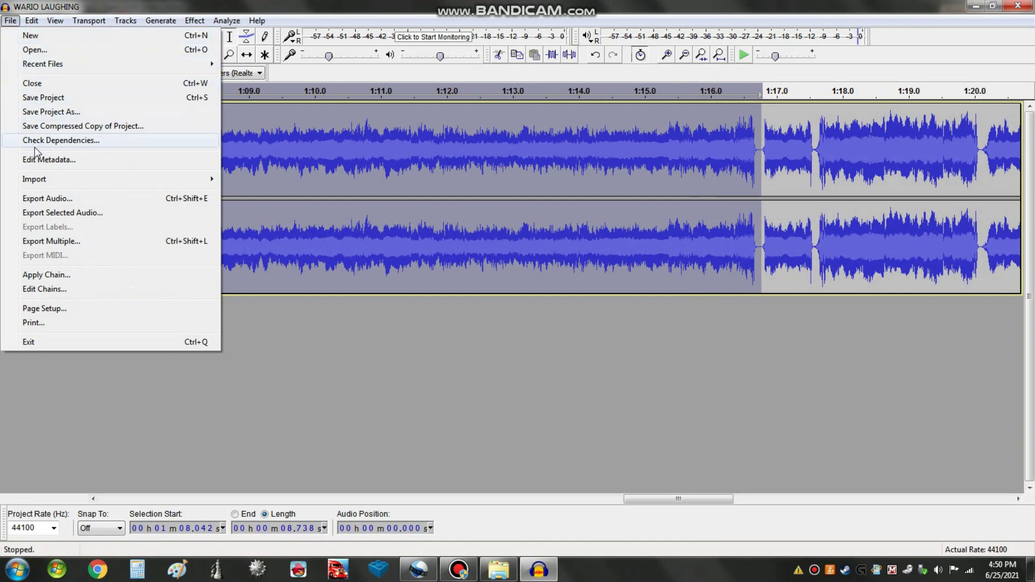
left_click(114, 214)
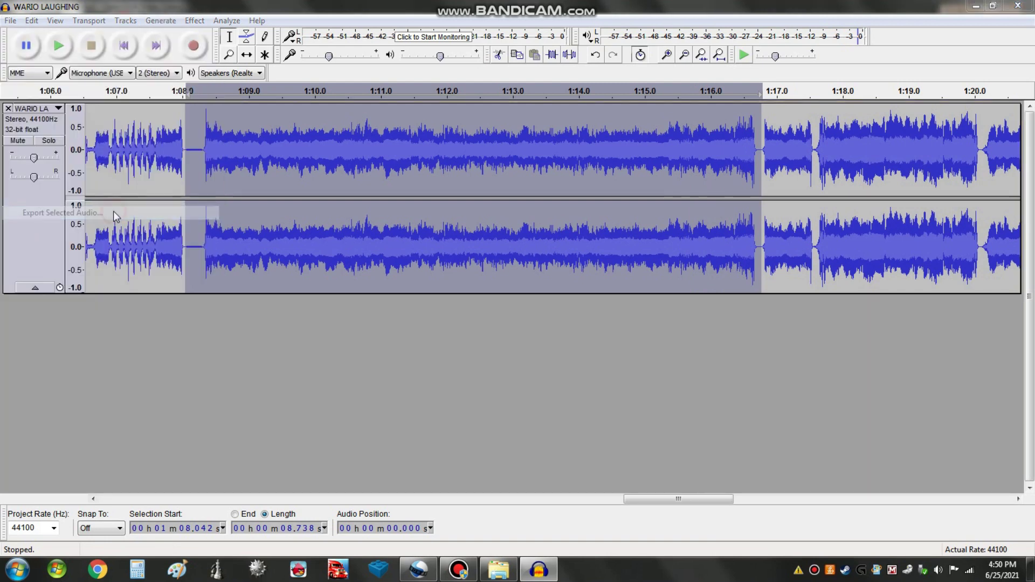
type("AAAAAAAAAAAAAAAAAAAAAAAAAAAAAAH")
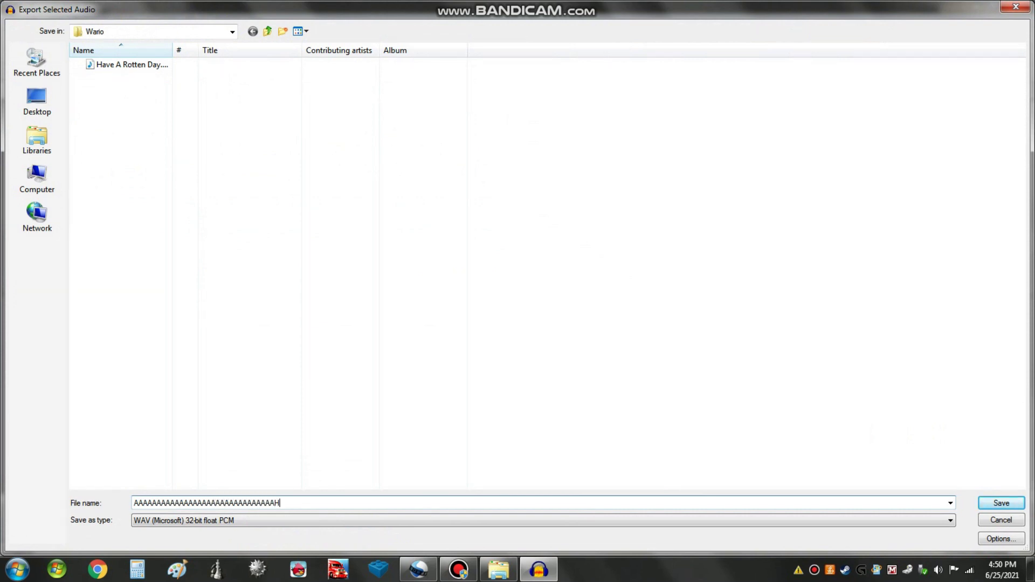
left_click(1001, 503)
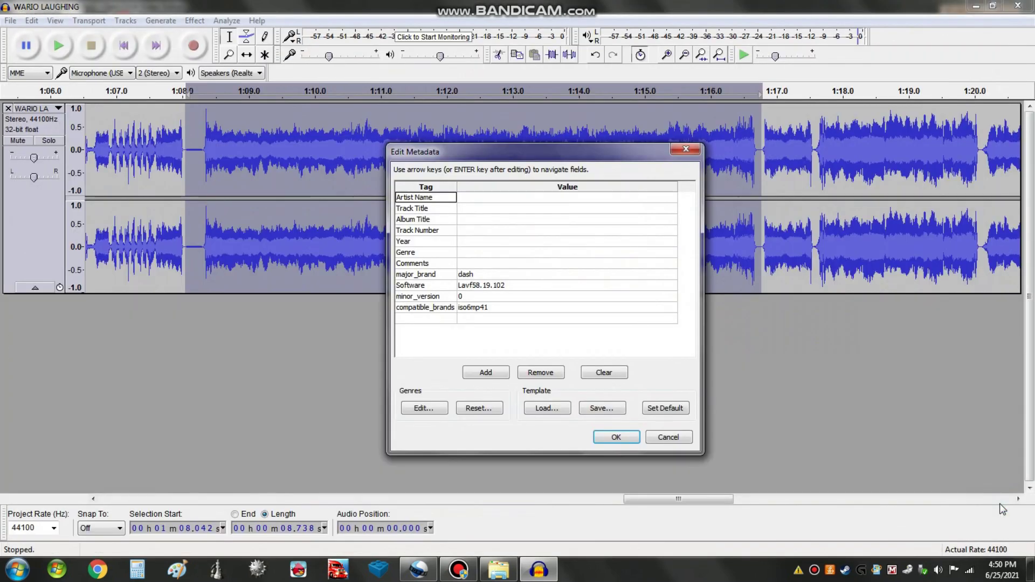
left_click(615, 437)
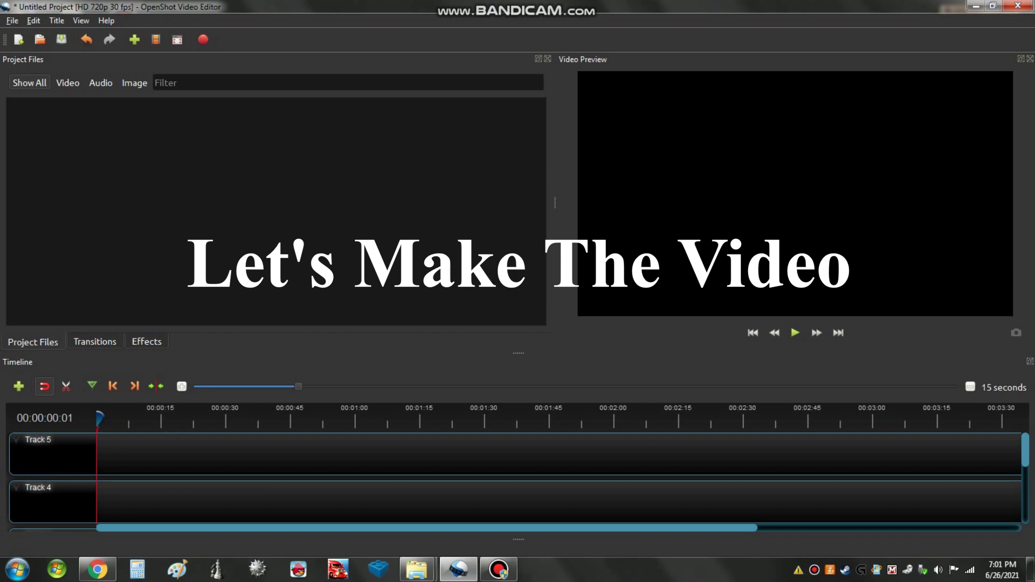
Step: Switch to OpenShot Video Editor and import Test.png from the project's Images > Finished Backgrounds folder
left_click(132, 42)
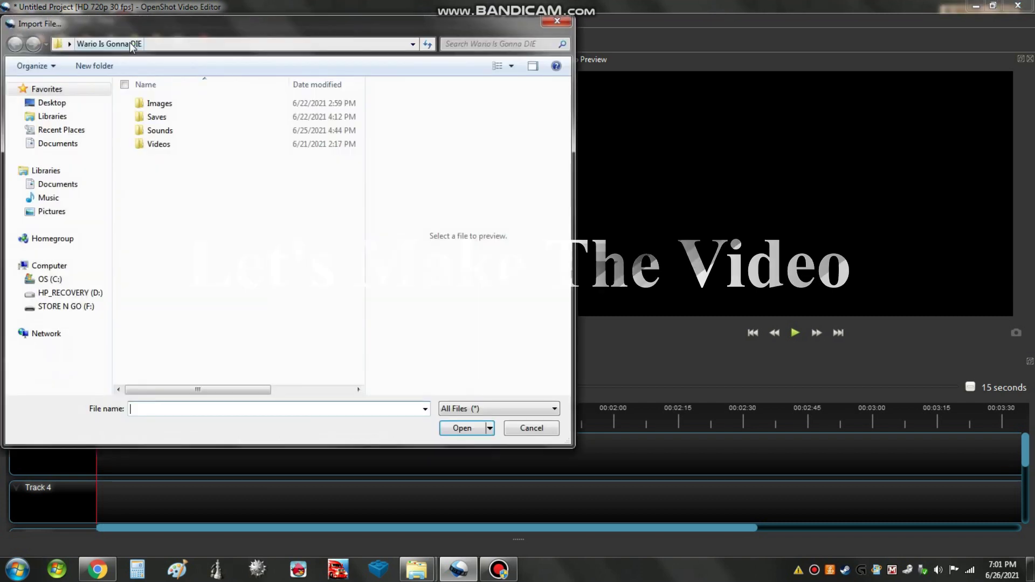
left_click(157, 104)
double_click(158, 104)
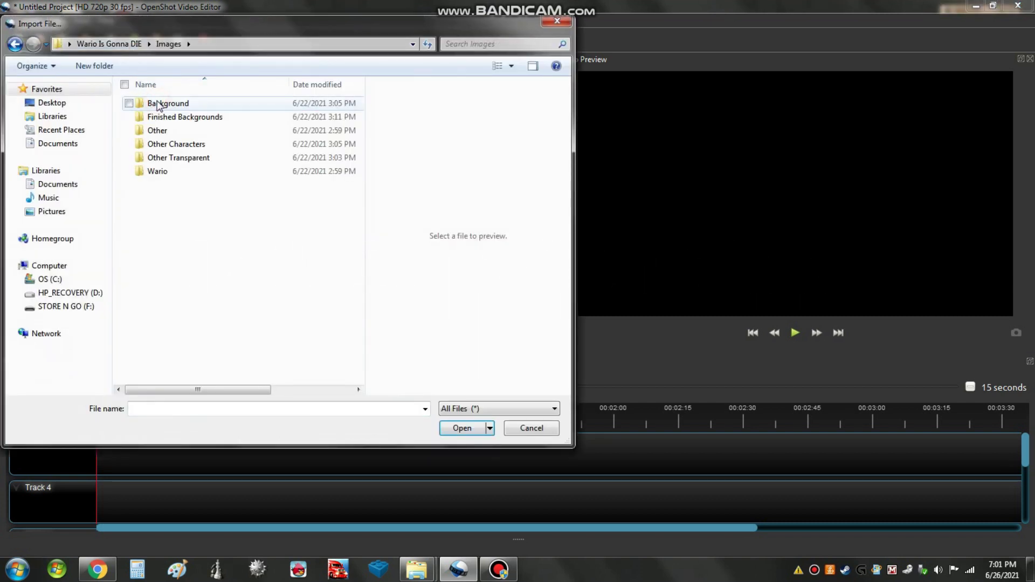
double_click(160, 117)
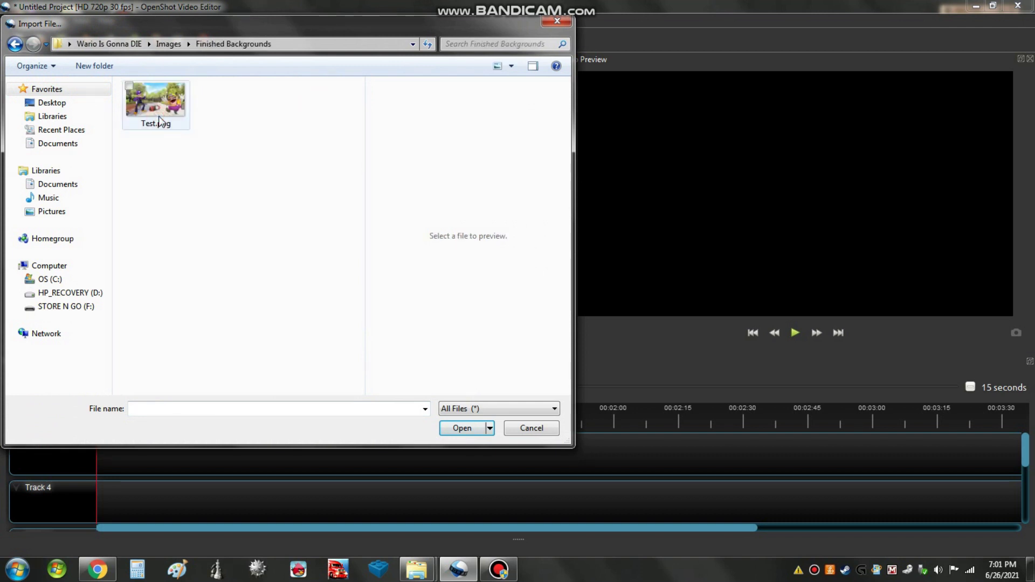
double_click(160, 117)
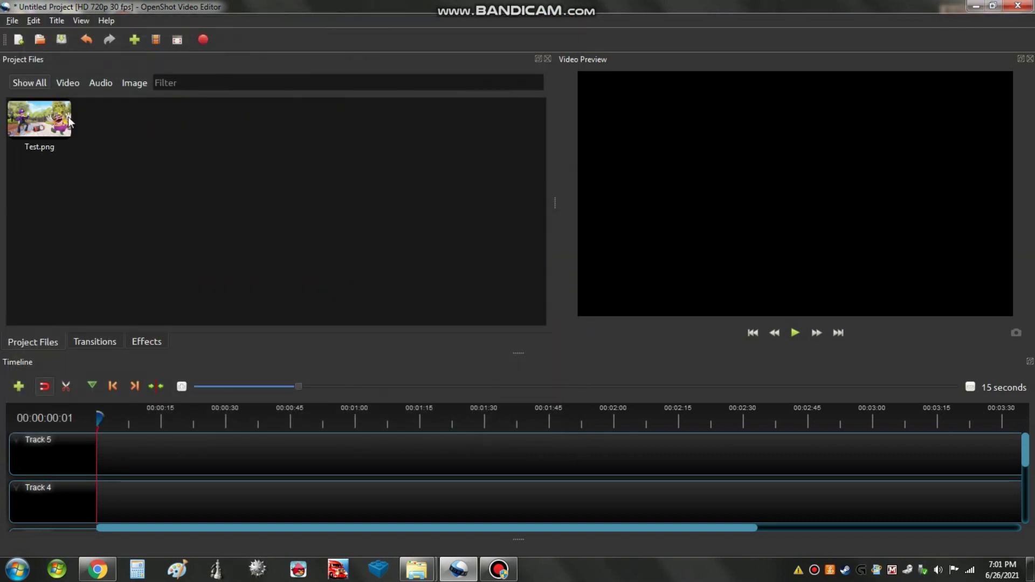
Step: Place Test.png at the start of Track 5 and open the clip's properties
left_click_drag(69, 120, 96, 452)
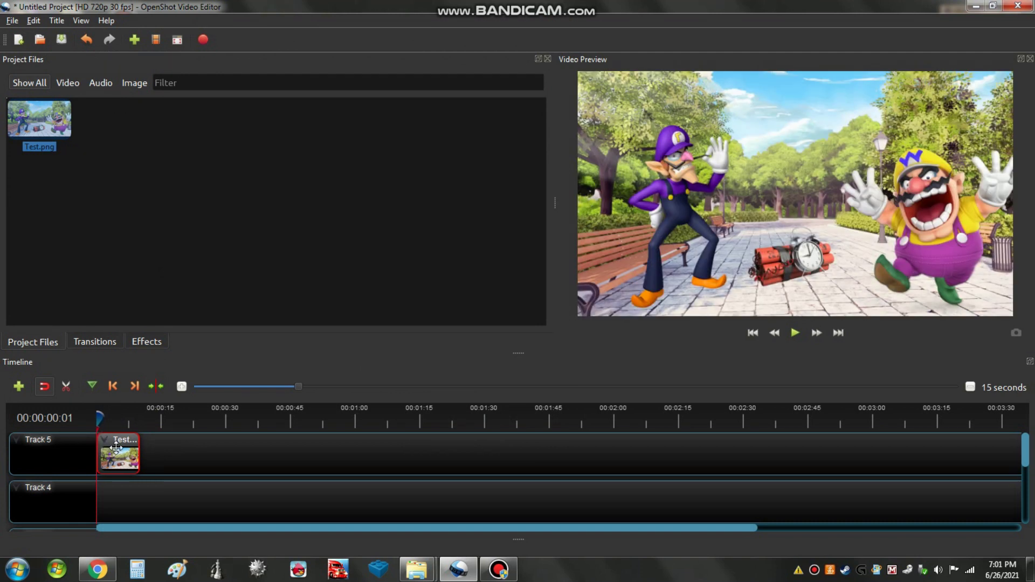
right_click(116, 448)
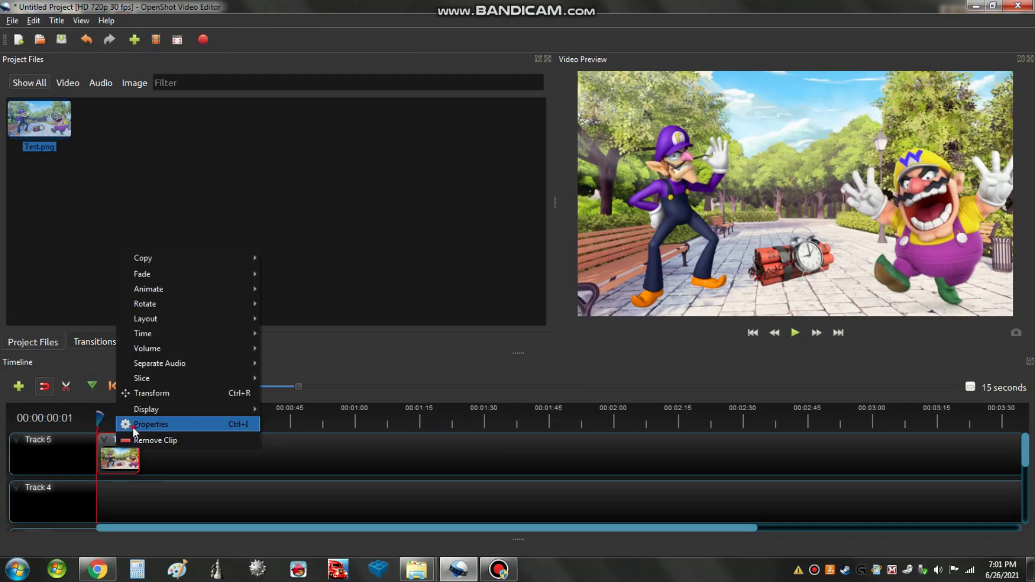
left_click(133, 427)
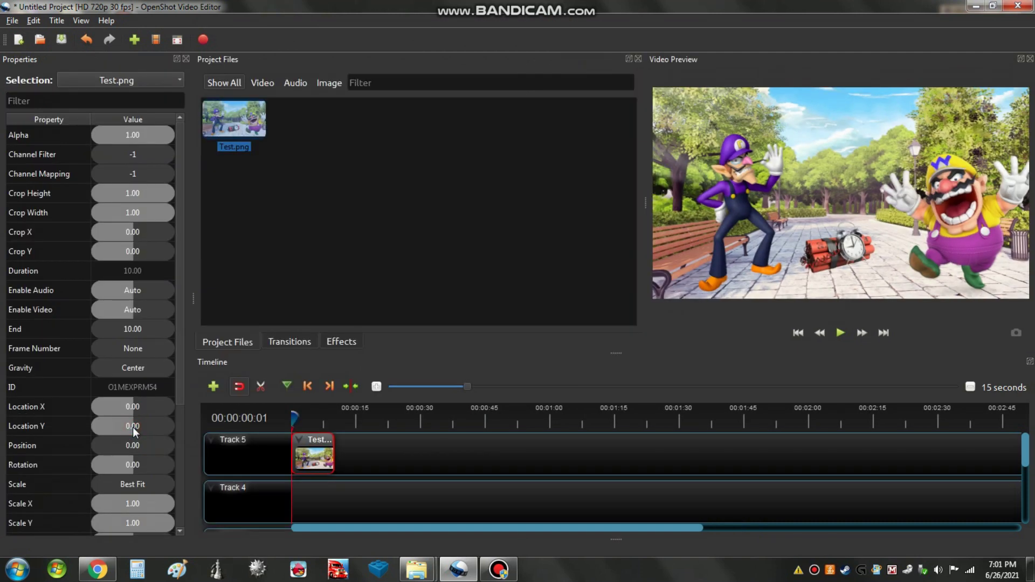
Step: Import the AAAAAAH scream and the Have A Rotten Day clip from the Sounds > Wario folder
left_click(137, 42)
left_click(150, 44)
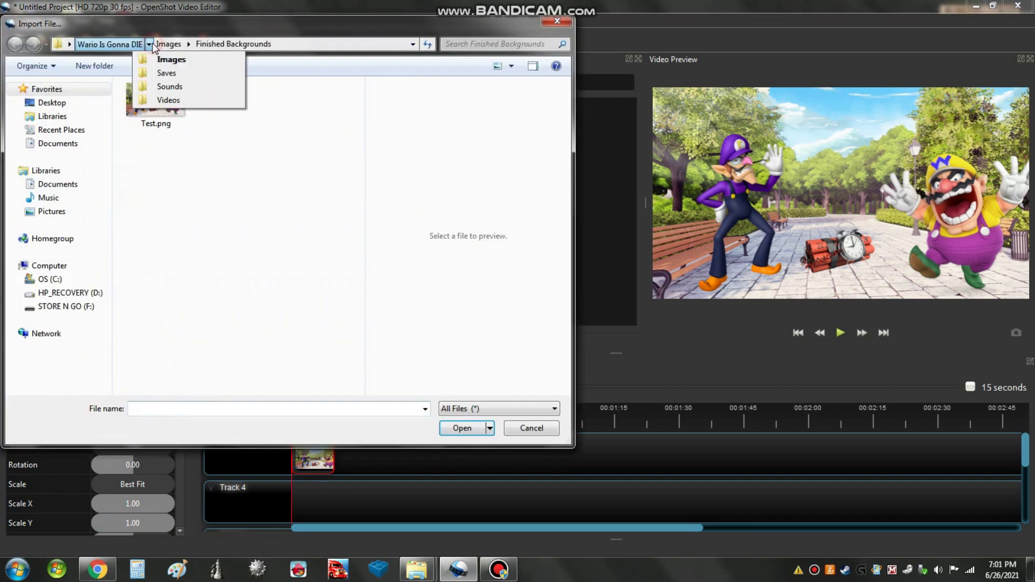
left_click(151, 87)
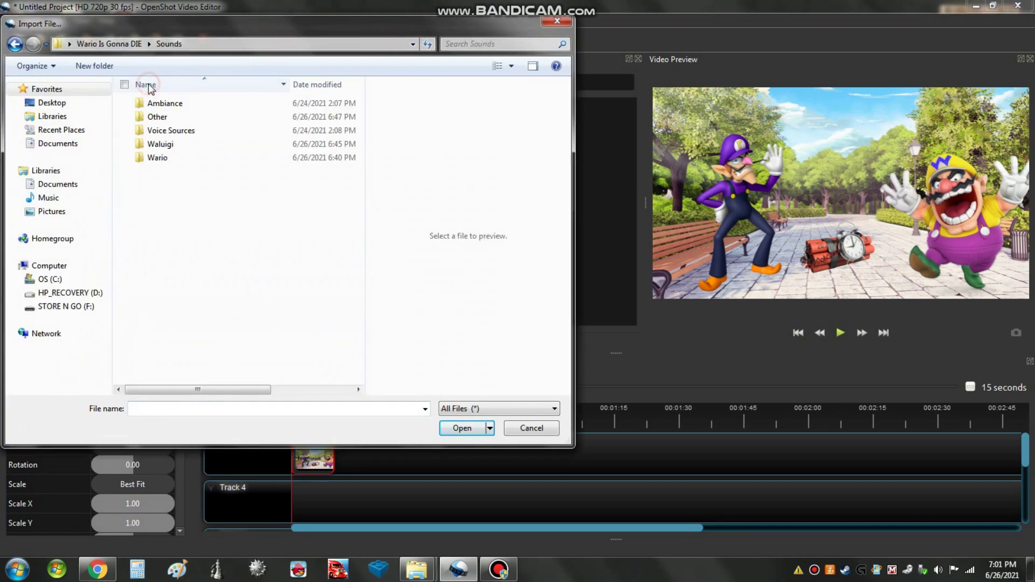
double_click(159, 159)
double_click(168, 103)
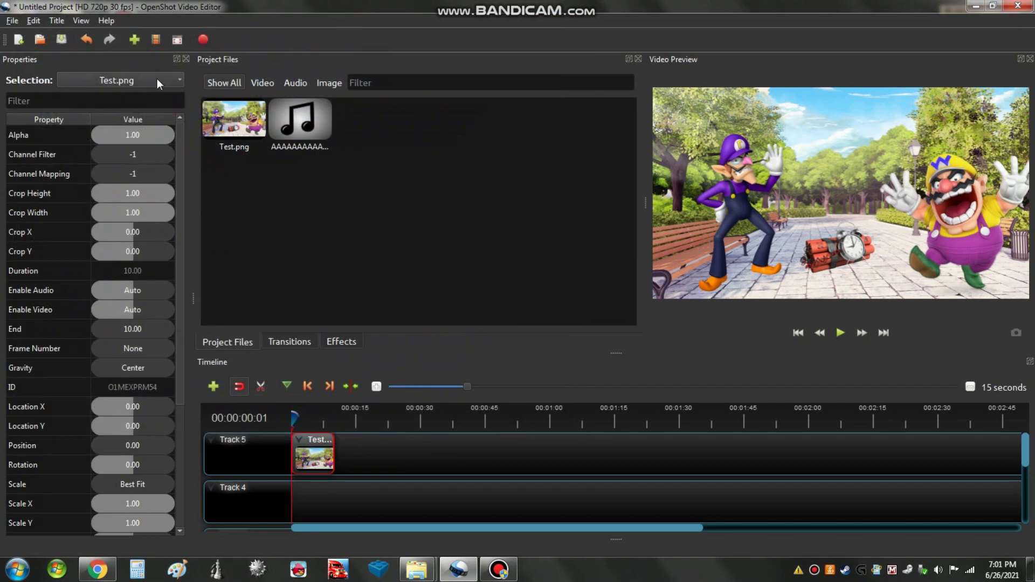
key("ctrl+f")
double_click(164, 115)
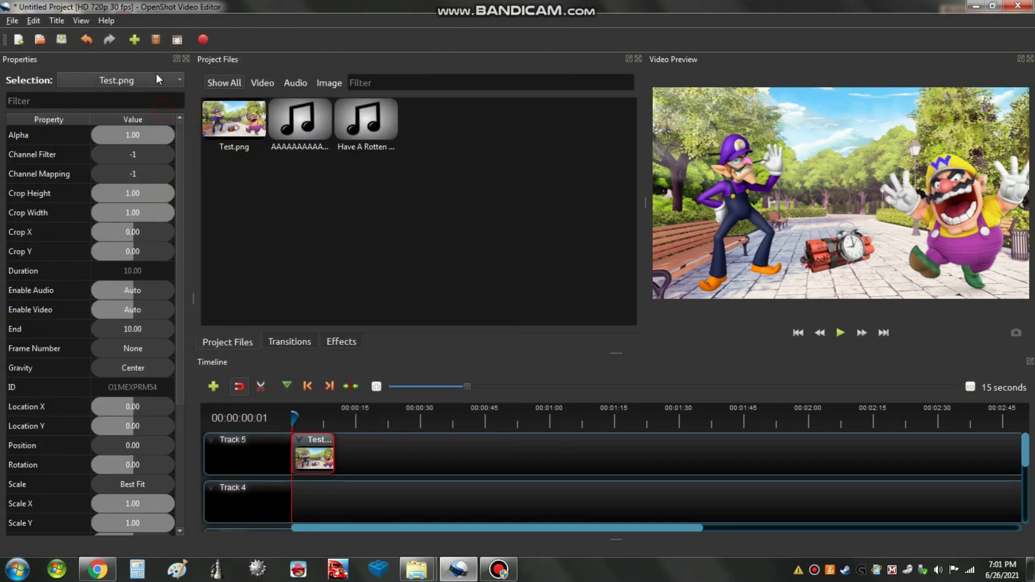
Step: Import I'ma Wario.wav, Oh My God.mp3 and Woah Ho Ho Ha Ha.wav from the Wario sounds folder
left_click(138, 42)
double_click(165, 129)
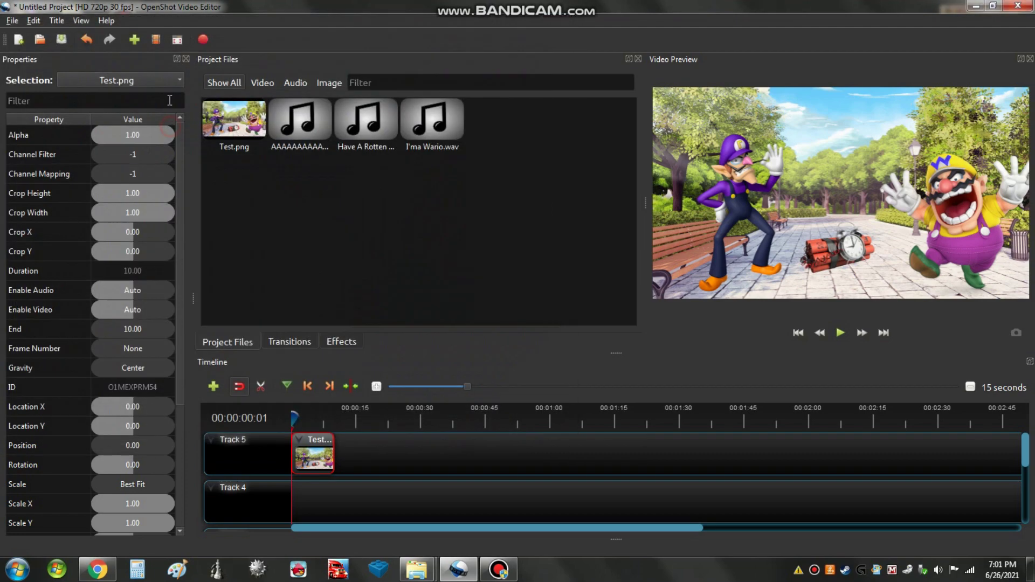
left_click(136, 42)
double_click(164, 143)
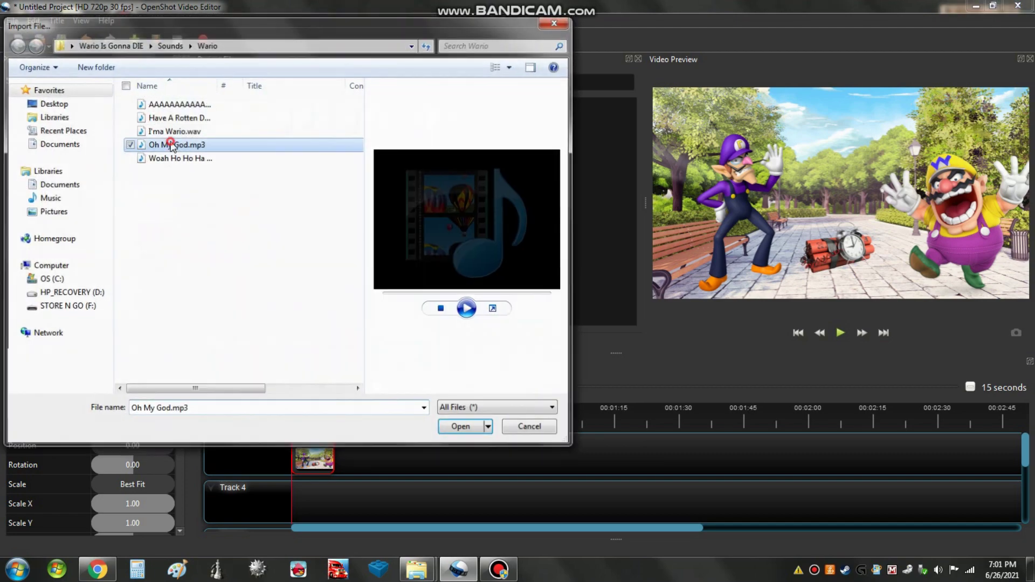
left_click(135, 42)
double_click(168, 157)
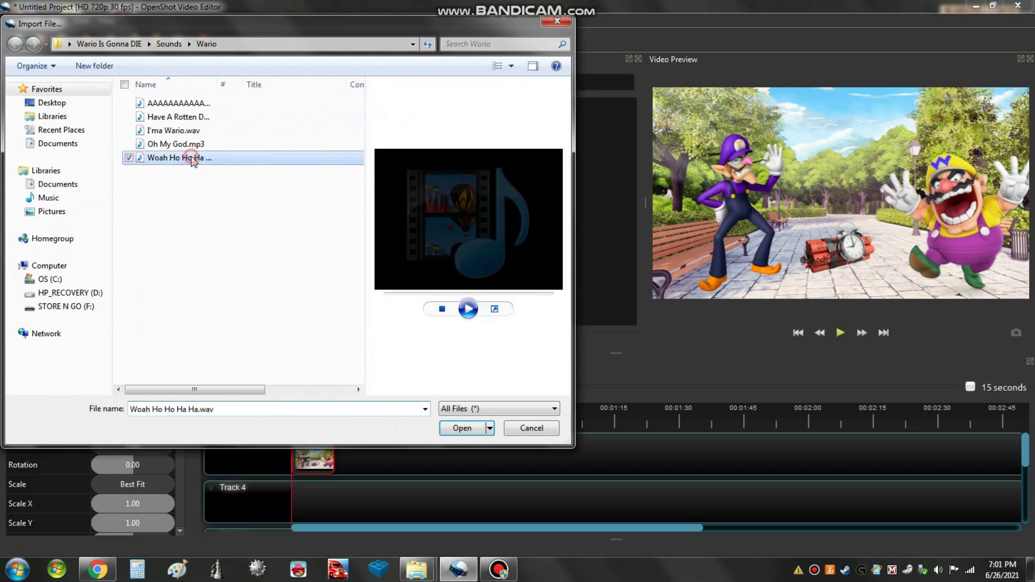
Step: Import Nyeaaa.wav and Oh No.wav from the Sounds > Waluigi folder
left_click(135, 40)
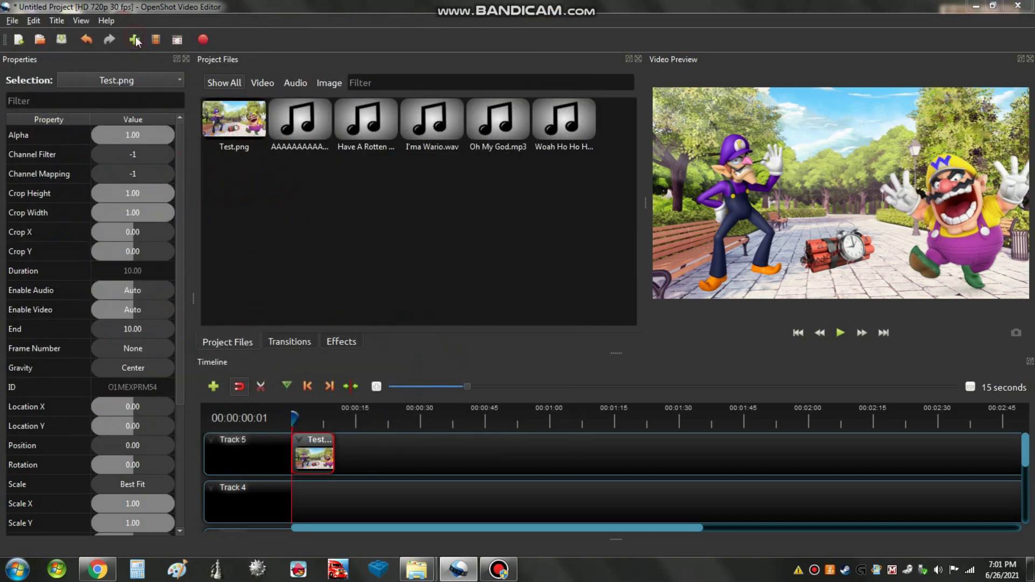
left_click(188, 45)
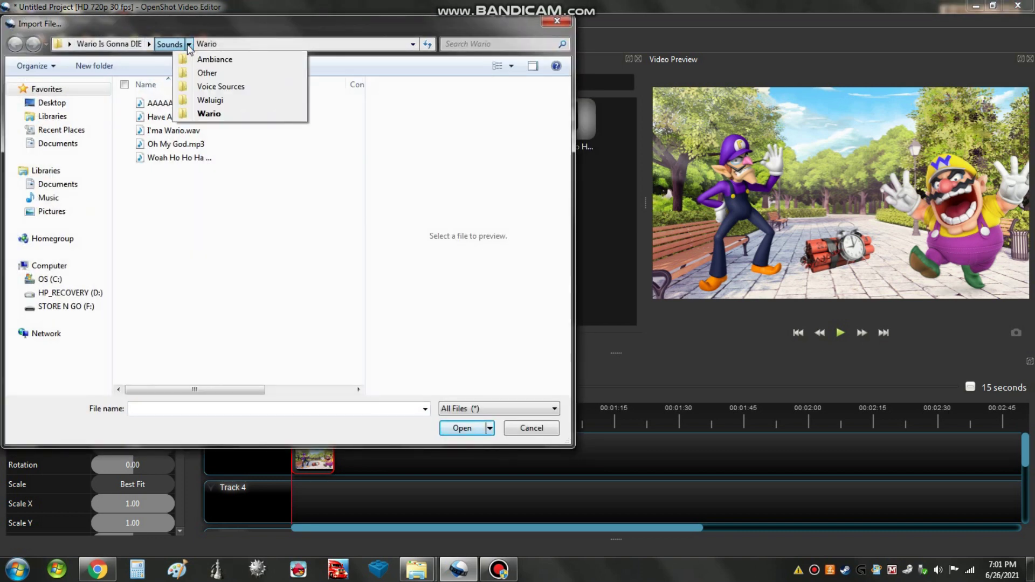
left_click(192, 99)
double_click(184, 105)
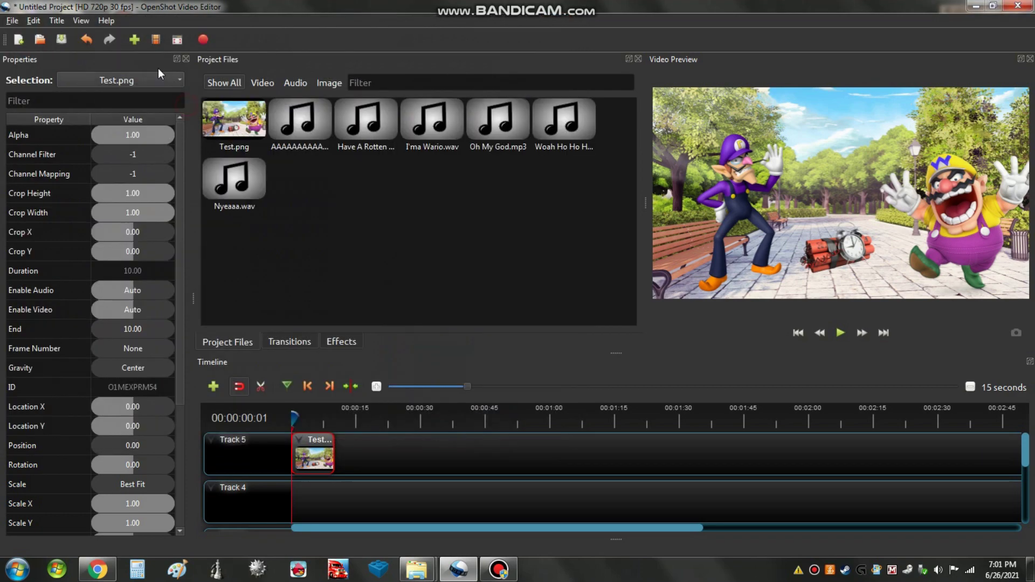
left_click(135, 41)
left_click(165, 117)
double_click(164, 118)
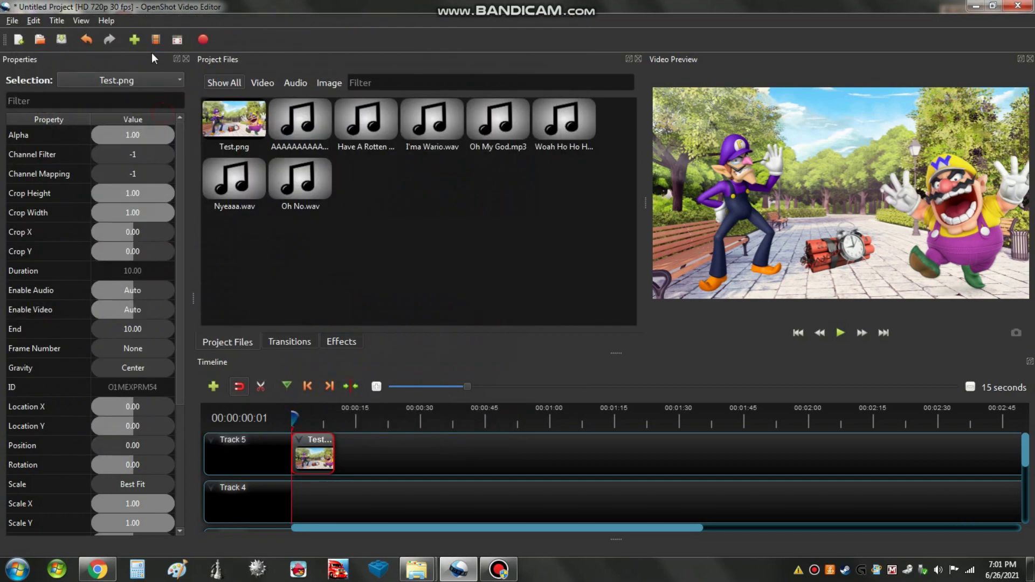
Step: Import THE WAHINING.wav, the Wa-ha-haaa clip and Waluigi time!.wav from the Waluigi sounds folder
left_click(135, 41)
left_click(172, 131)
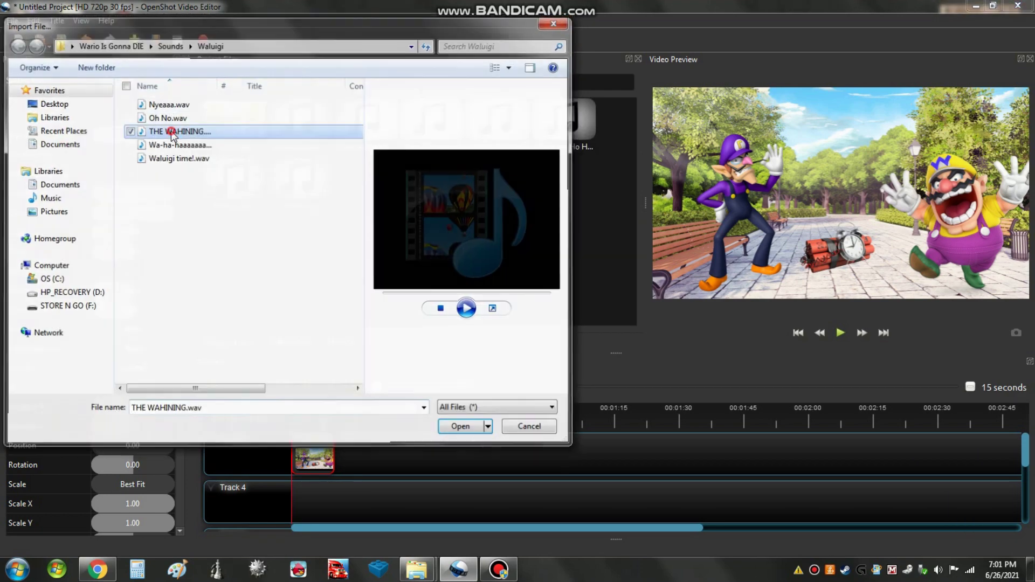
double_click(171, 132)
left_click(135, 41)
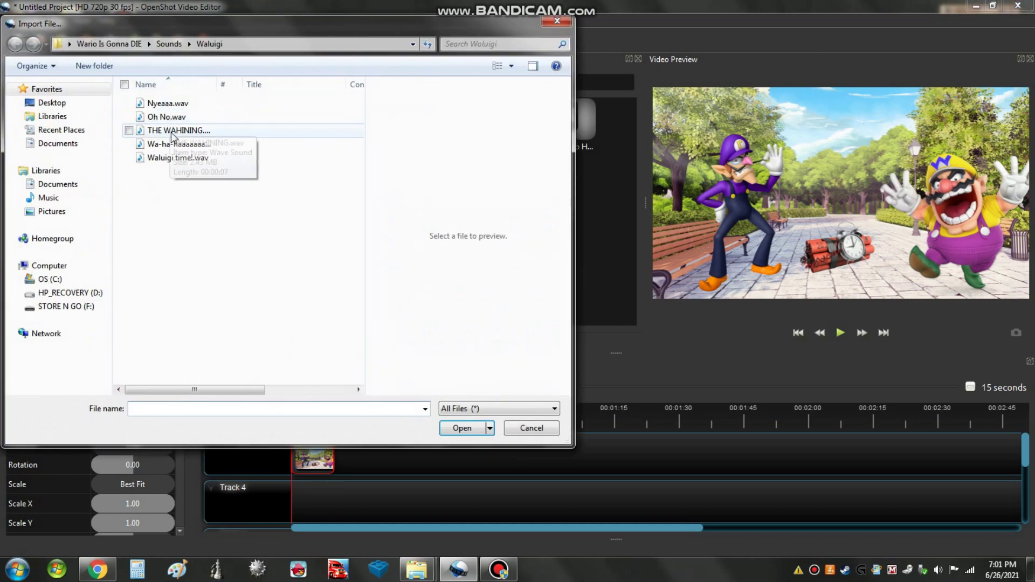
left_click(172, 144)
double_click(172, 143)
left_click(135, 41)
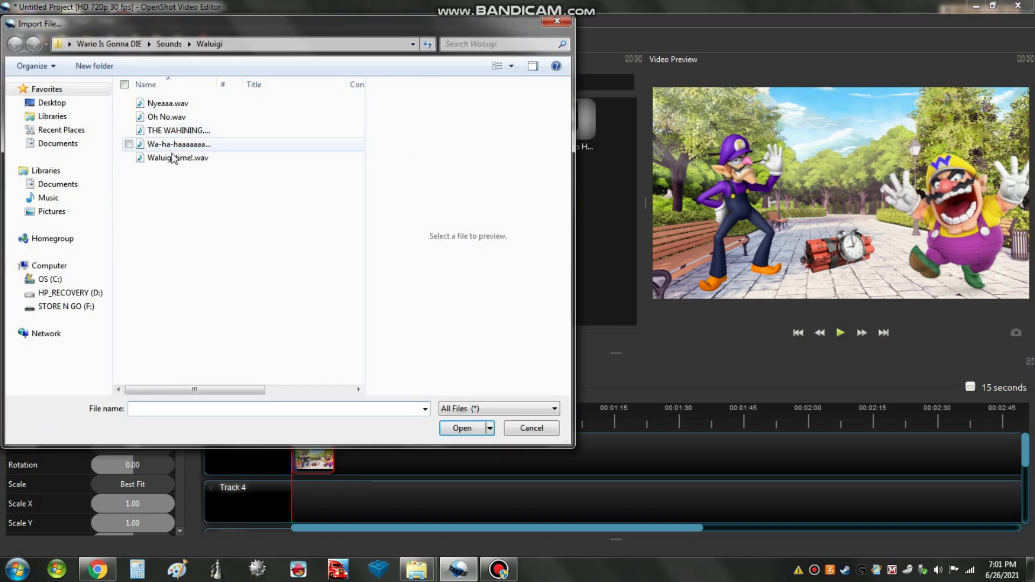
left_click(173, 156)
double_click(173, 157)
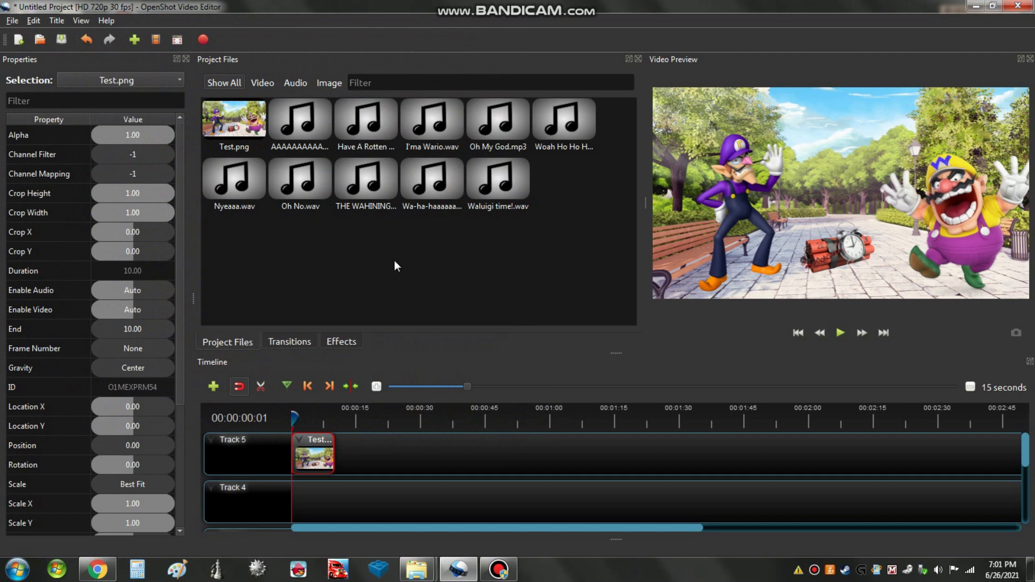
Step: Import Explosion.mp3 and the Ticking Sound file from the Sounds > Other folder
left_click(135, 41)
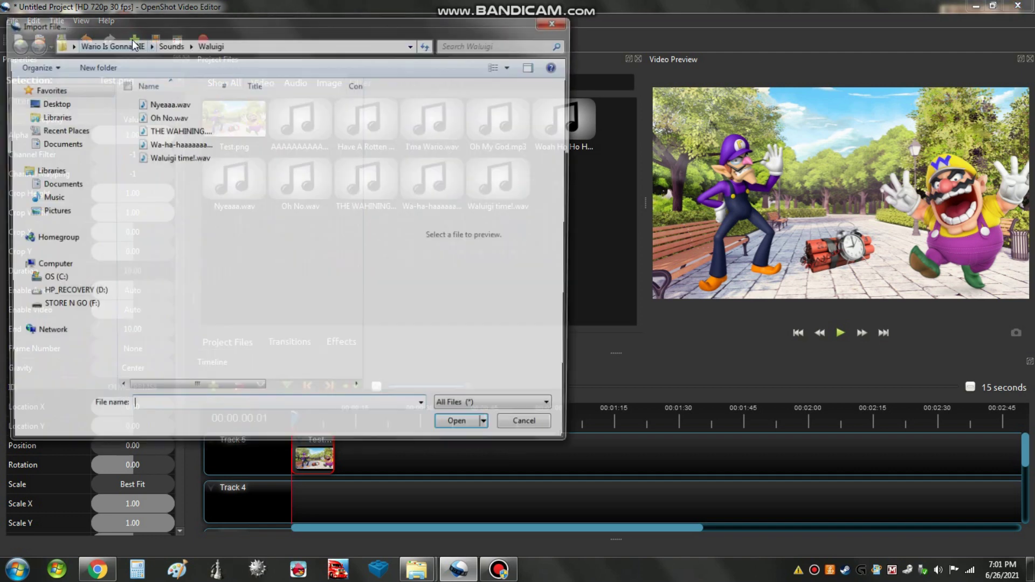
left_click(189, 44)
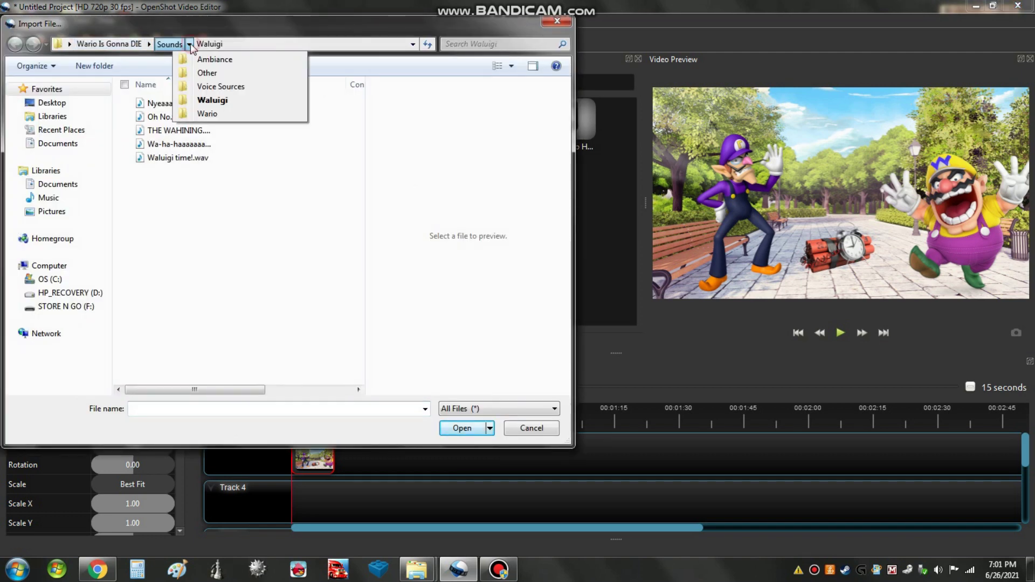
left_click(206, 73)
double_click(178, 104)
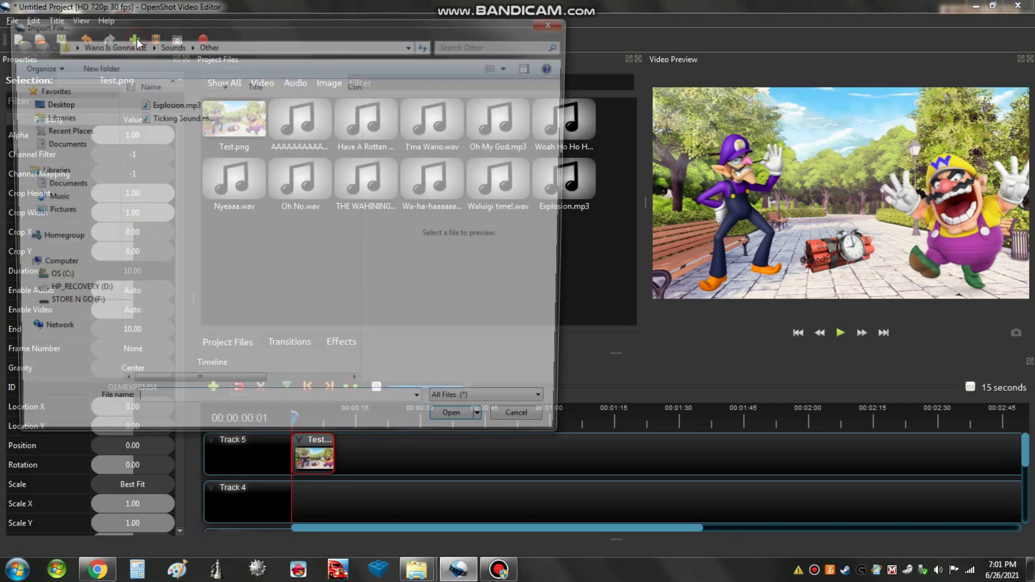
double_click(178, 118)
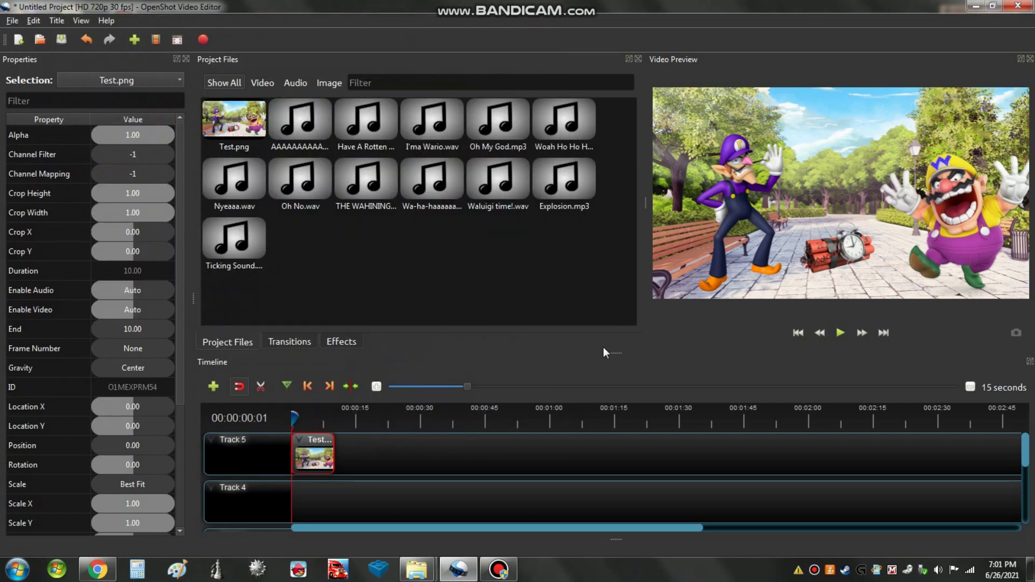
Step: Enlarge the timeline area to show more tracks and add I'ma Wario.wav to Track 4 at about 3.9 s
left_click_drag(616, 349, 604, 230)
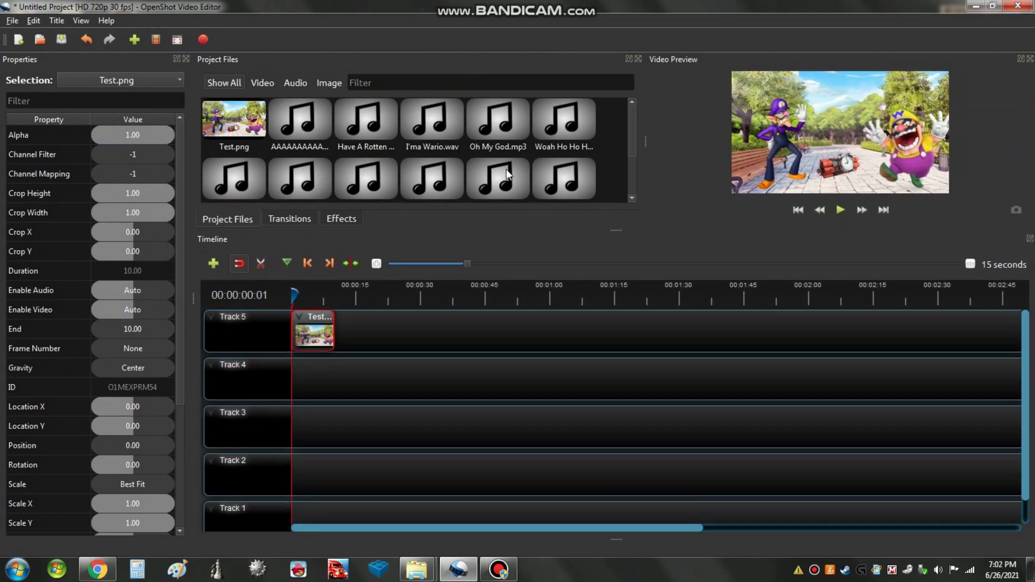
left_click_drag(433, 128, 309, 361)
Step: Extend the Test.png clip on Track 5 to about 23 s and move I'ma Wario.wav to about 0.3 s on Track 4
left_click(376, 264)
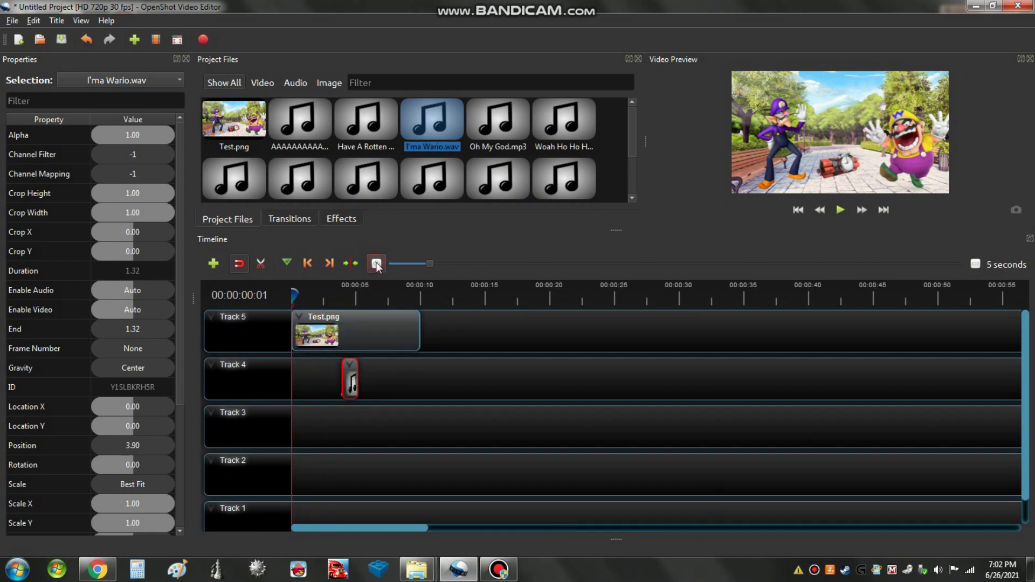
left_click(376, 264)
left_click_drag(504, 330, 794, 325)
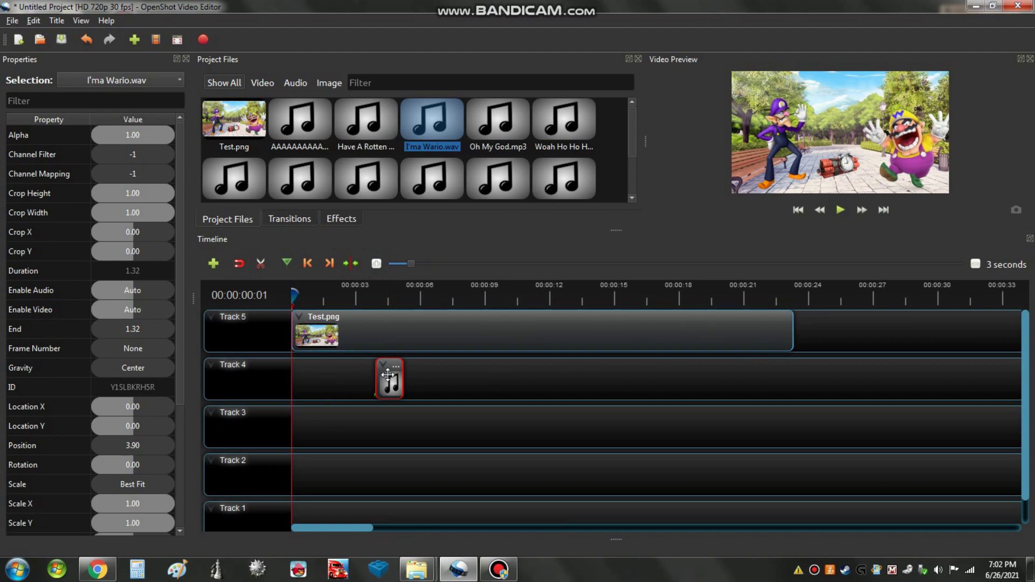
left_click_drag(389, 373, 311, 374)
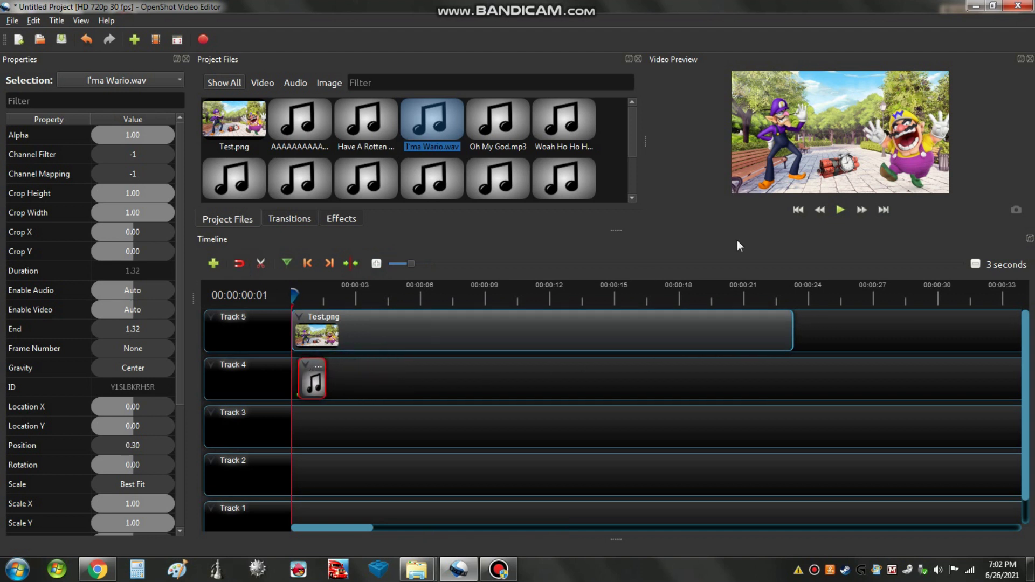
Step: Preview the opening of the timeline and move I'ma Wario.wav to about 0.17 s on Track 4
left_click(834, 212)
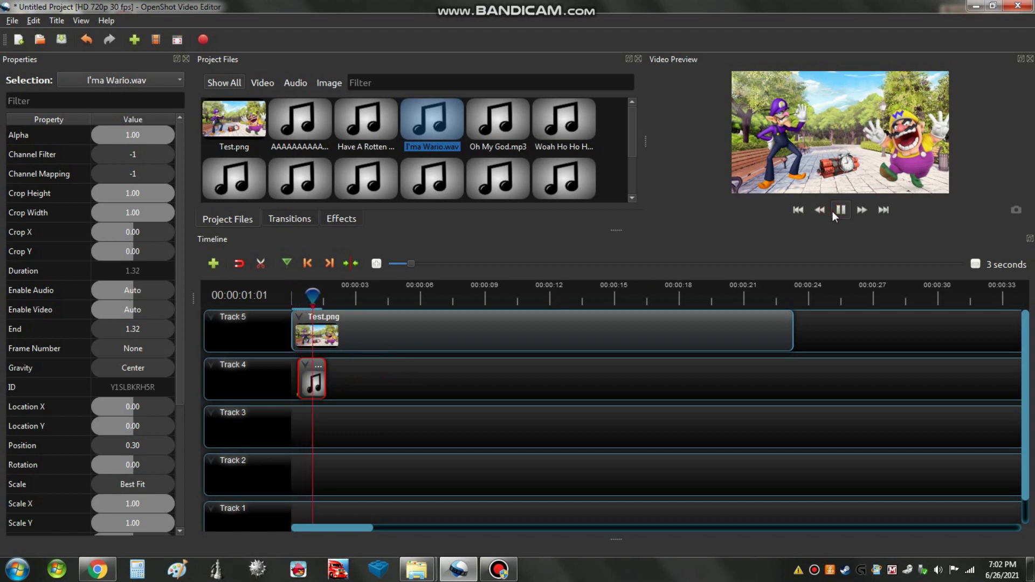
left_click(834, 211)
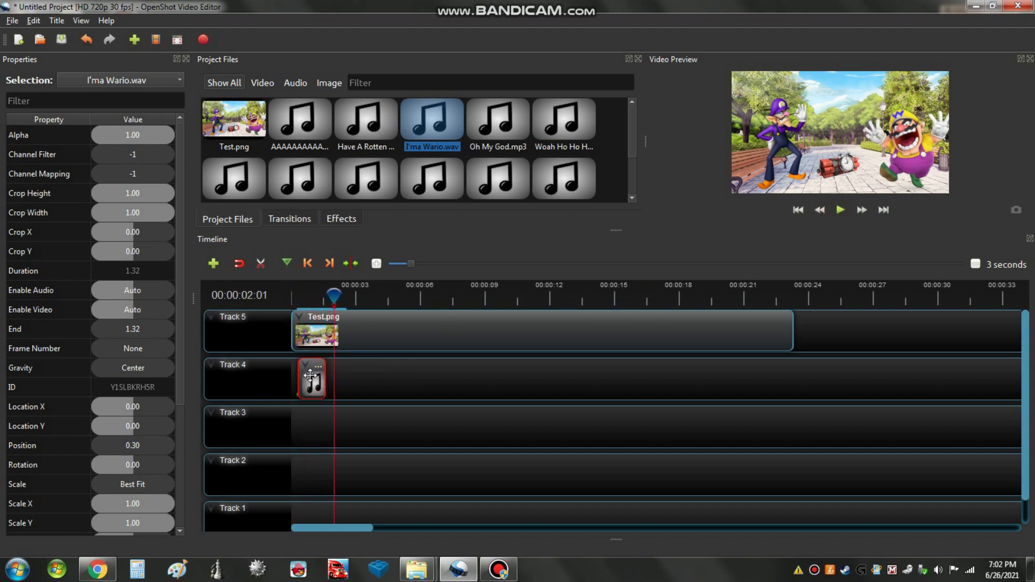
left_click_drag(309, 376, 306, 375)
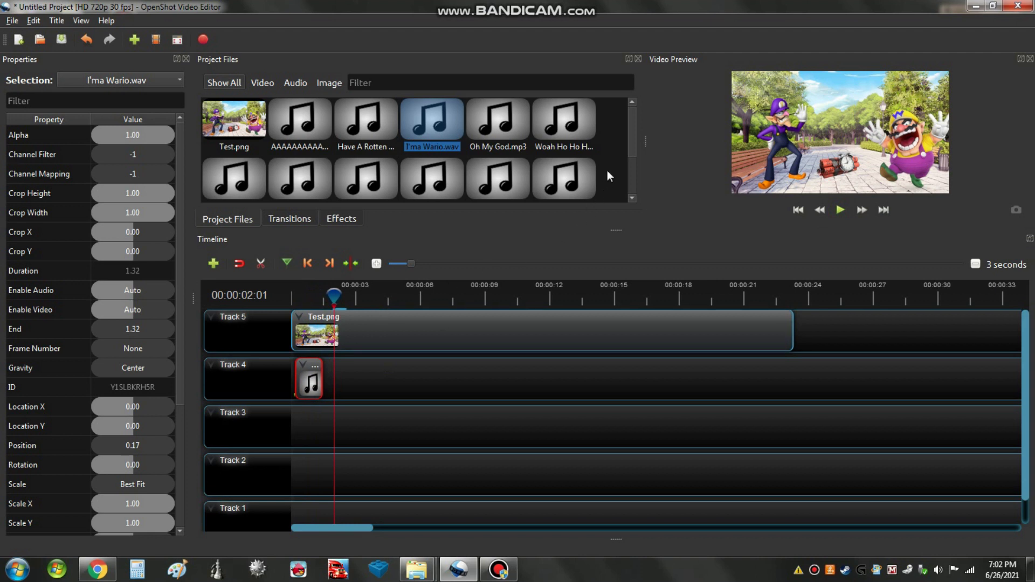
Step: Add Waluigi time!.wav to Track 3 at about 1.6 s and play the sequence from the beginning
left_click_drag(631, 144, 631, 161)
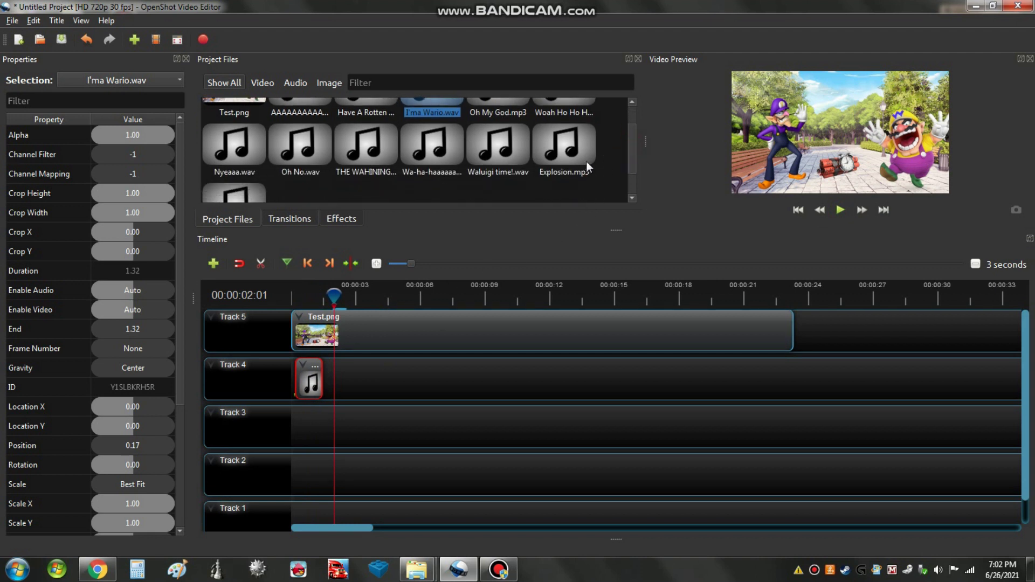
left_click_drag(508, 156, 325, 424)
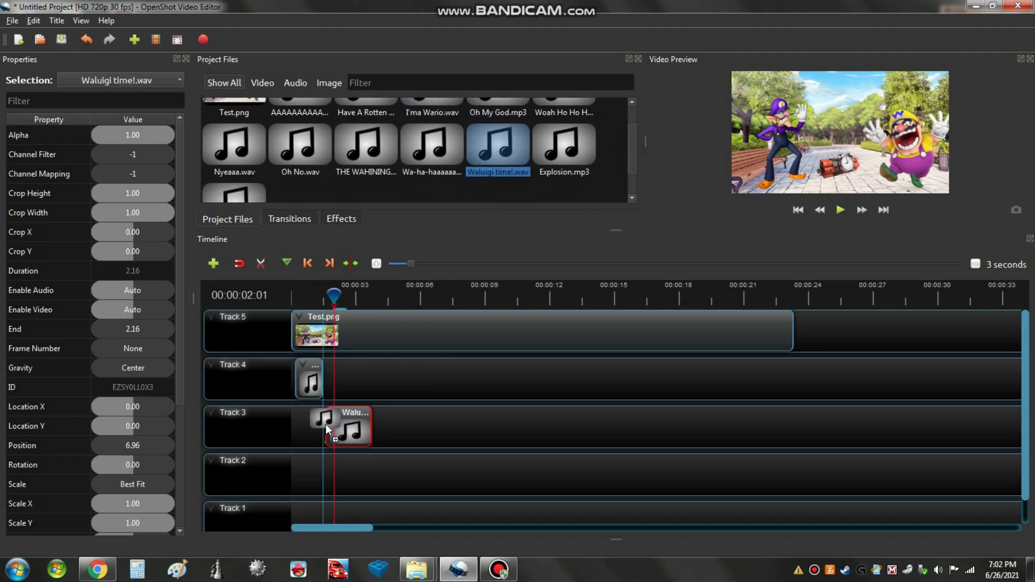
left_click(798, 210)
left_click(849, 208)
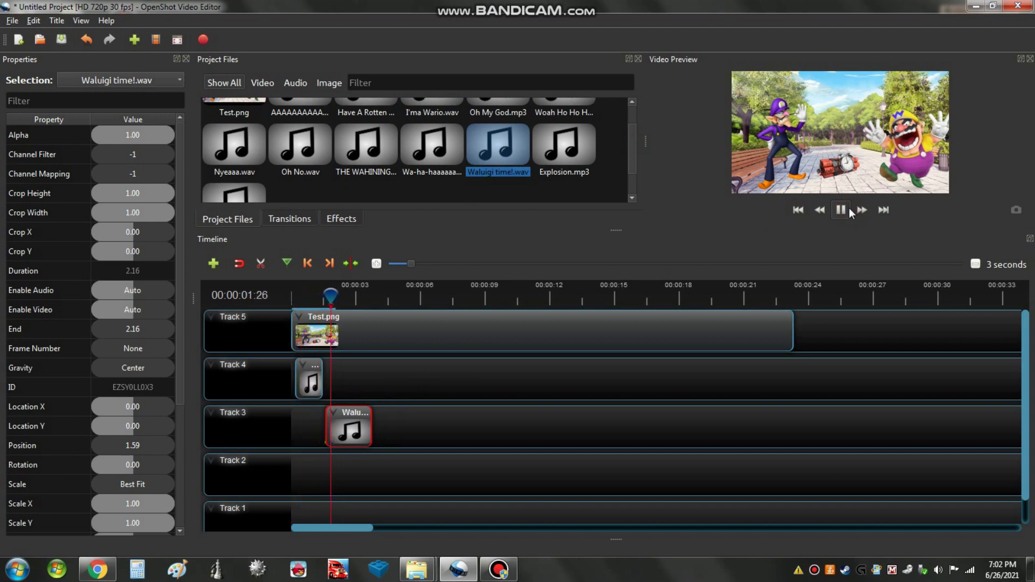
left_click(850, 208)
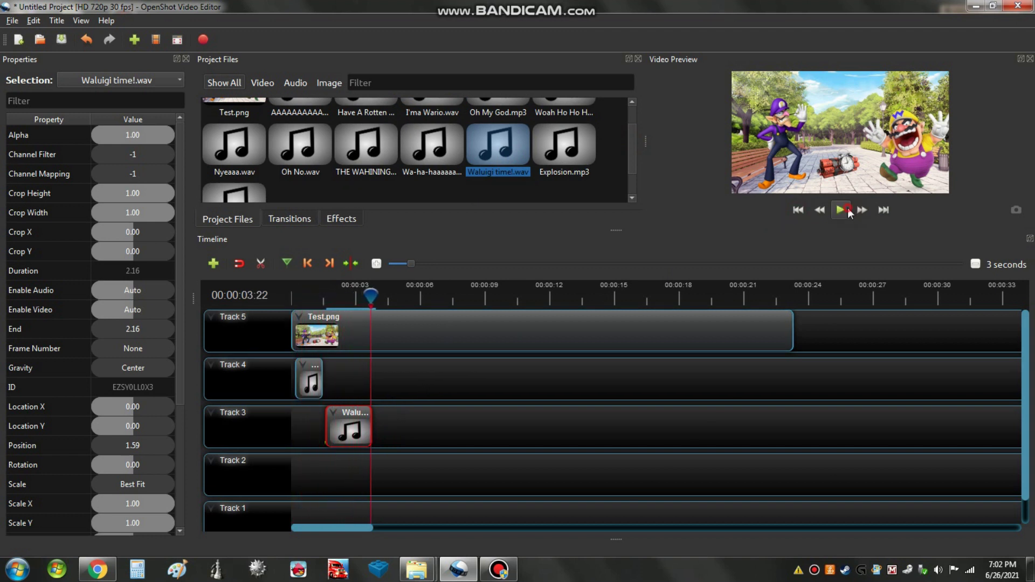
Step: Add the Have A Rotten clip to Track 4 at about 3.9 s and Nyeaaa.wav to Track 3 at about 5 s
left_click_drag(384, 102, 376, 355)
left_click_drag(251, 164, 400, 423)
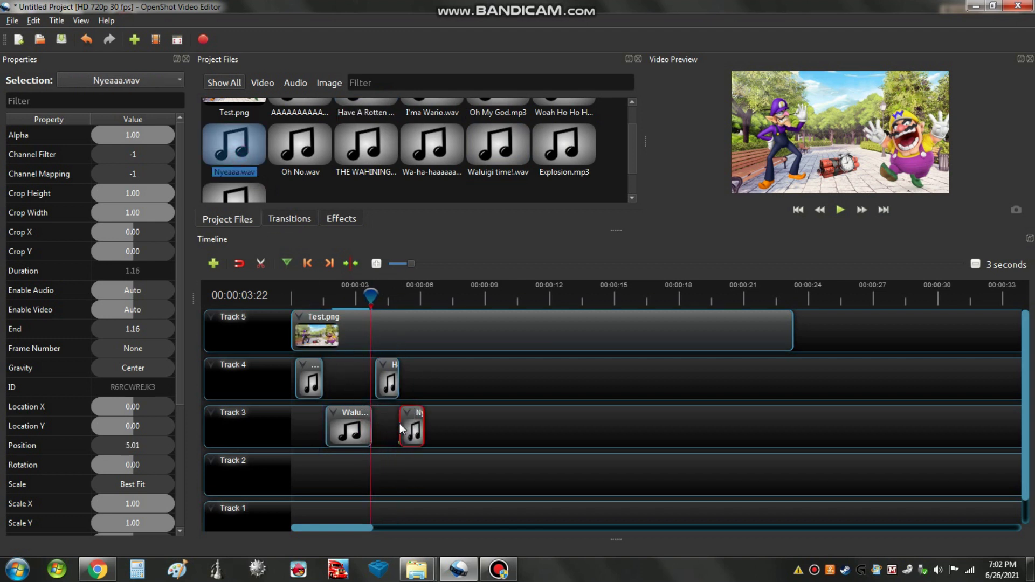
Step: Add Ticking Sound.mp3 to Track 2 at about 5.3 s and play the sequence from the beginning
left_click_drag(634, 154, 632, 176)
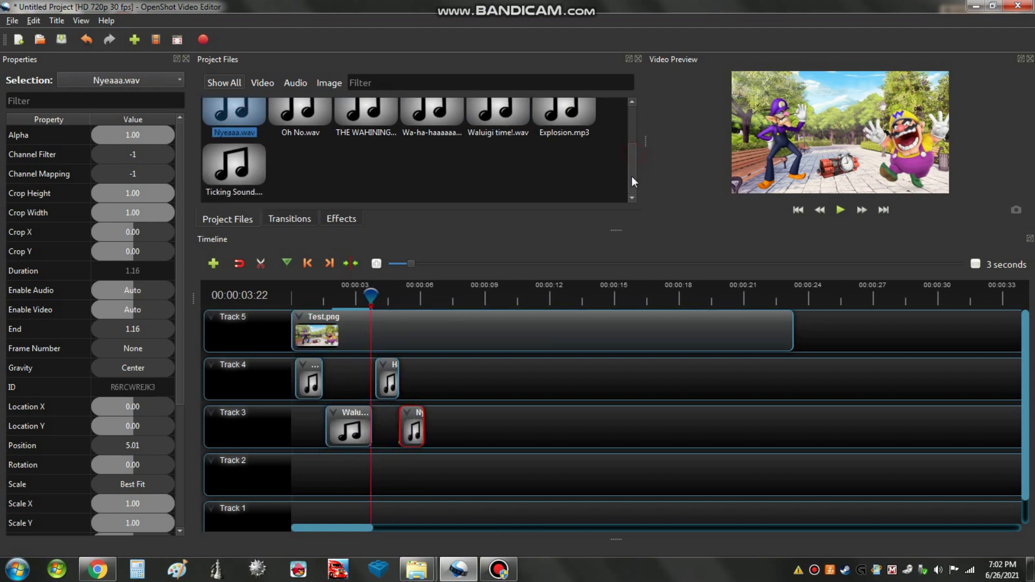
left_click_drag(248, 174, 461, 479)
left_click(796, 210)
left_click(841, 210)
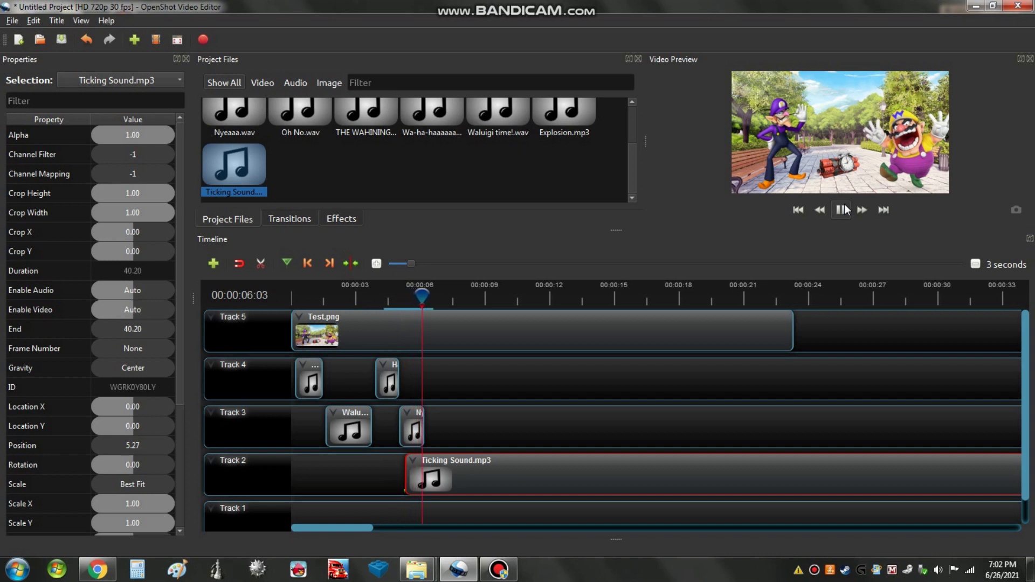
left_click(843, 210)
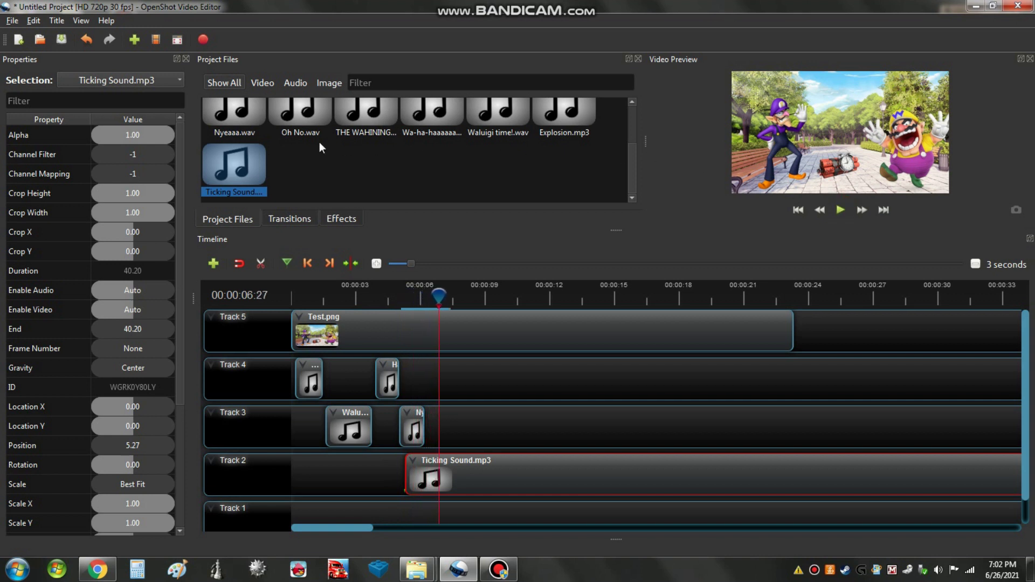
Step: Add Oh No.wav to Track 3 and Oh My God.mp3 to Track 4, both at about 6.9 s, and preview them together
left_click_drag(300, 116, 439, 423)
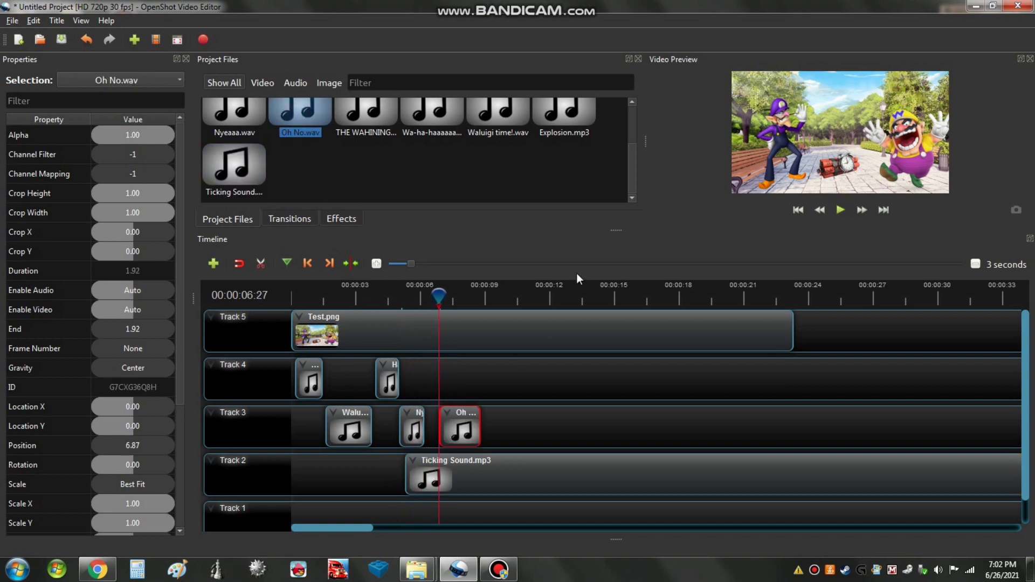
scroll(624, 157, "up", 3)
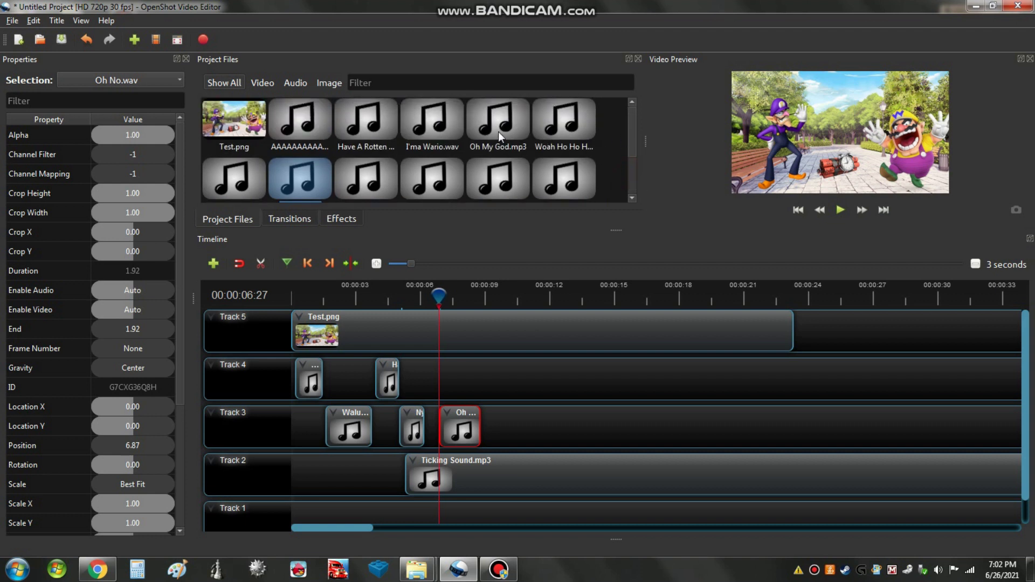
left_click_drag(498, 132, 439, 361)
left_click(417, 297)
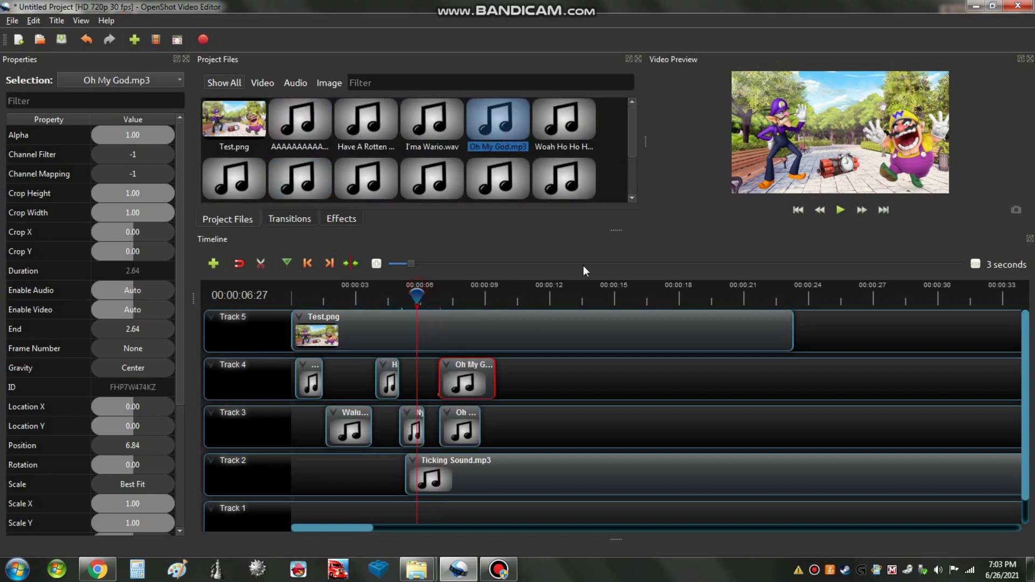
left_click(840, 210)
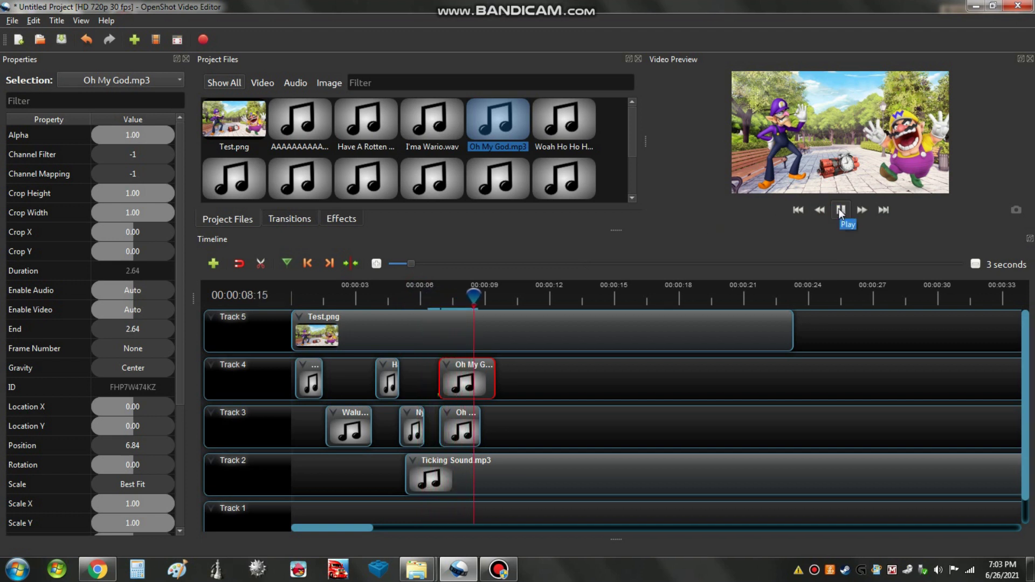
left_click(839, 210)
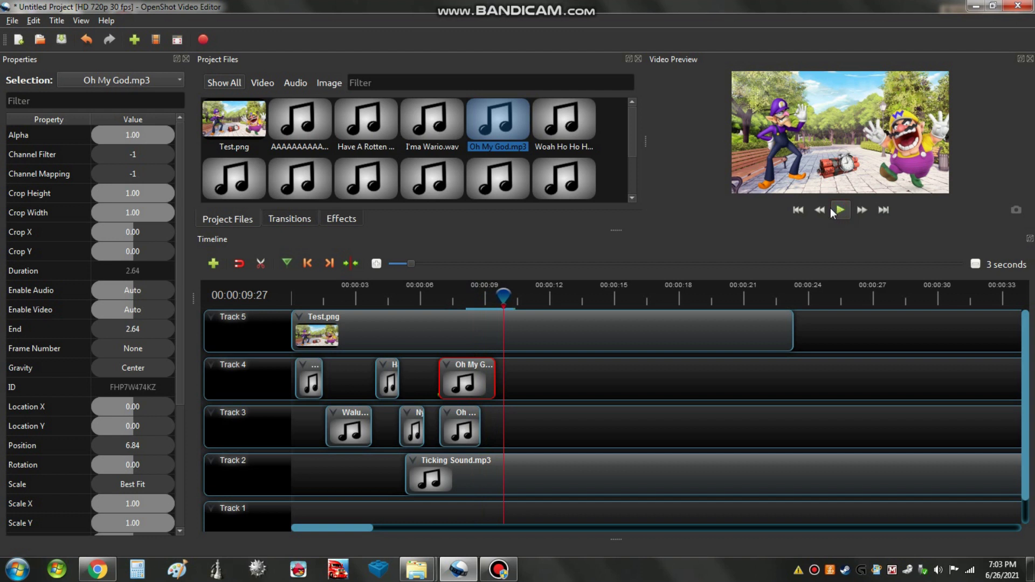
Step: Add the long AAAAAH.wav scream to Track 4 at about 9.8 s and THE WAHINING.wav to Track 3 at about 10.5 s
scroll(633, 144, "down", 1)
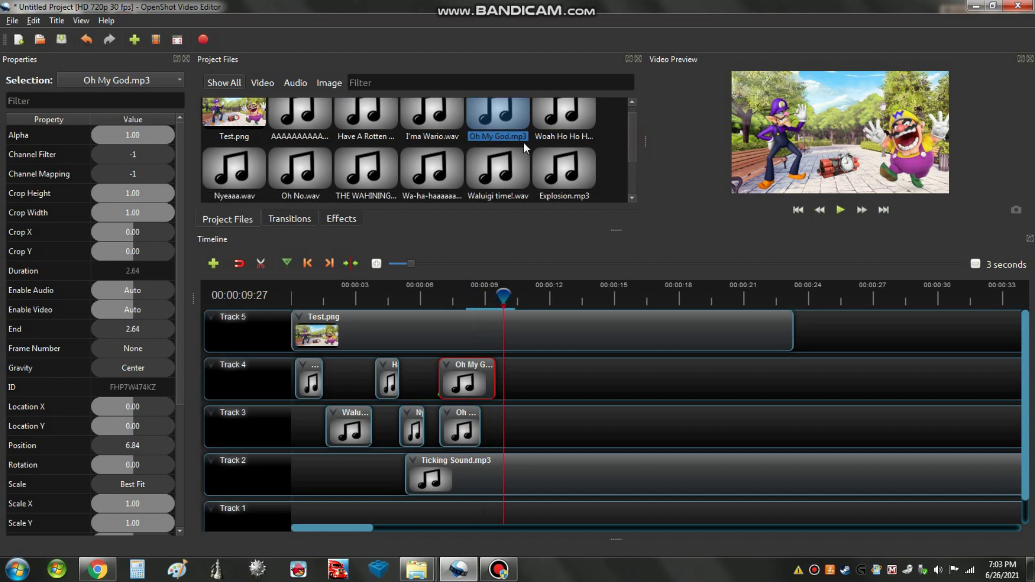
left_click_drag(300, 124, 521, 370)
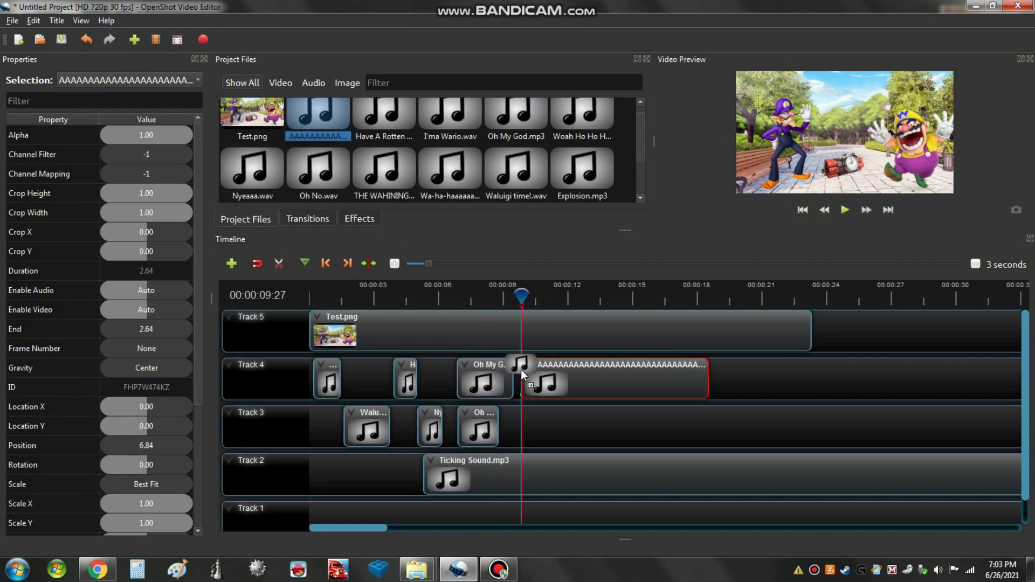
left_click_drag(641, 150, 642, 166)
left_click_drag(391, 150, 535, 406)
Step: Set the timeline scale to 1 second and show the waveforms of Oh My God.mp3 and Oh No.wav
left_click_drag(428, 264, 395, 265)
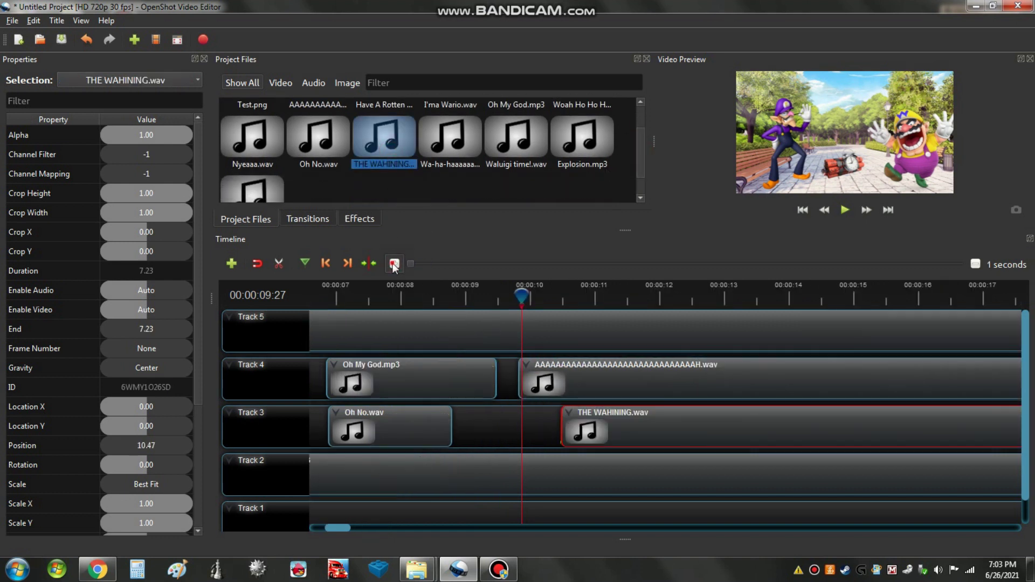
right_click(421, 372)
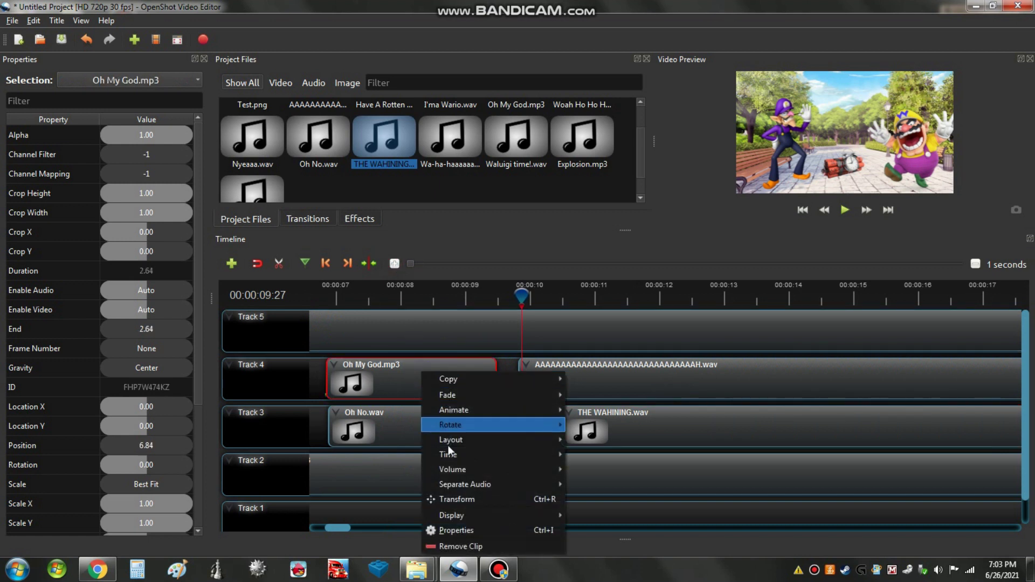
mouse_move(465, 520)
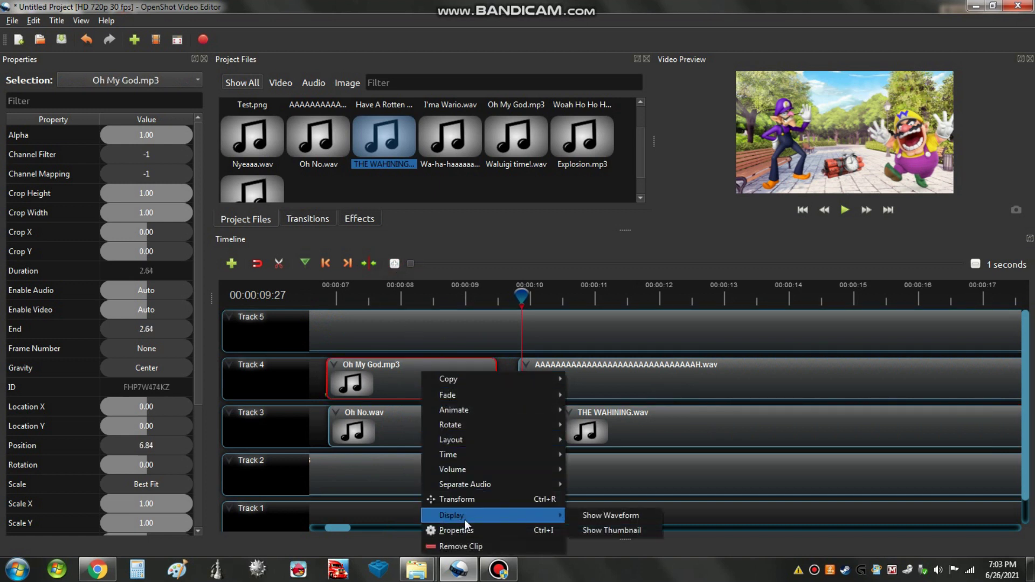
left_click(575, 516)
left_click_drag(347, 530, 342, 530)
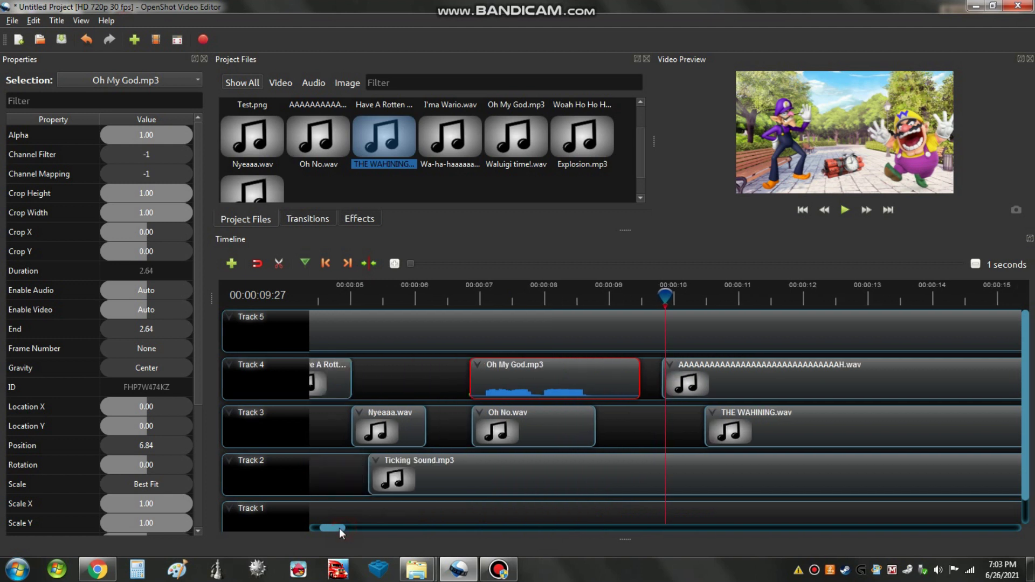
left_click(497, 434)
right_click(498, 434)
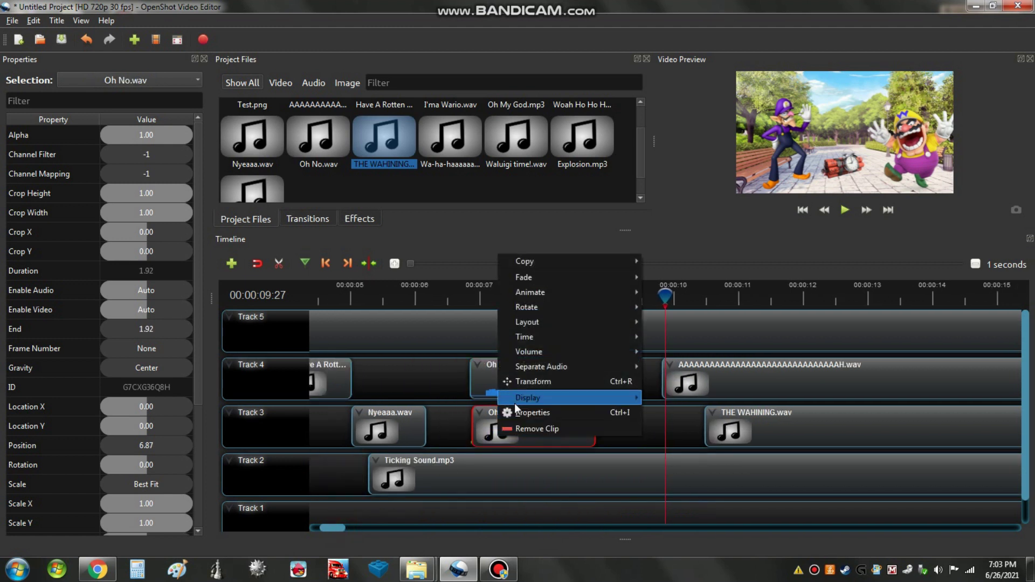
mouse_move(539, 398)
left_click(669, 399)
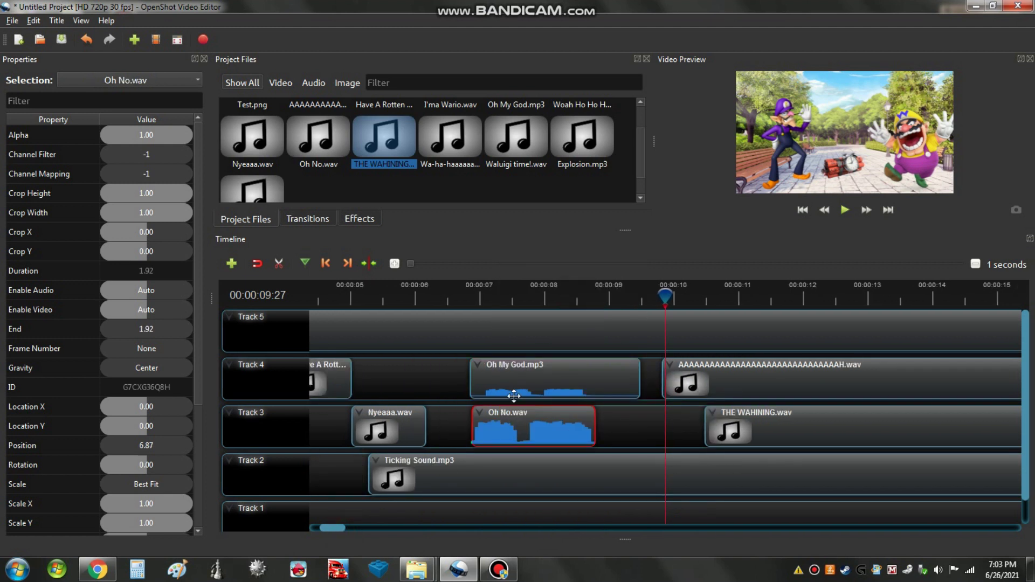
Step: Reposition Oh My God.mp3 to about 6.8 s on Track 4 and trim its start and end to about 1.8 s long
left_click_drag(514, 377, 502, 380)
left_click_drag(469, 380, 470, 380)
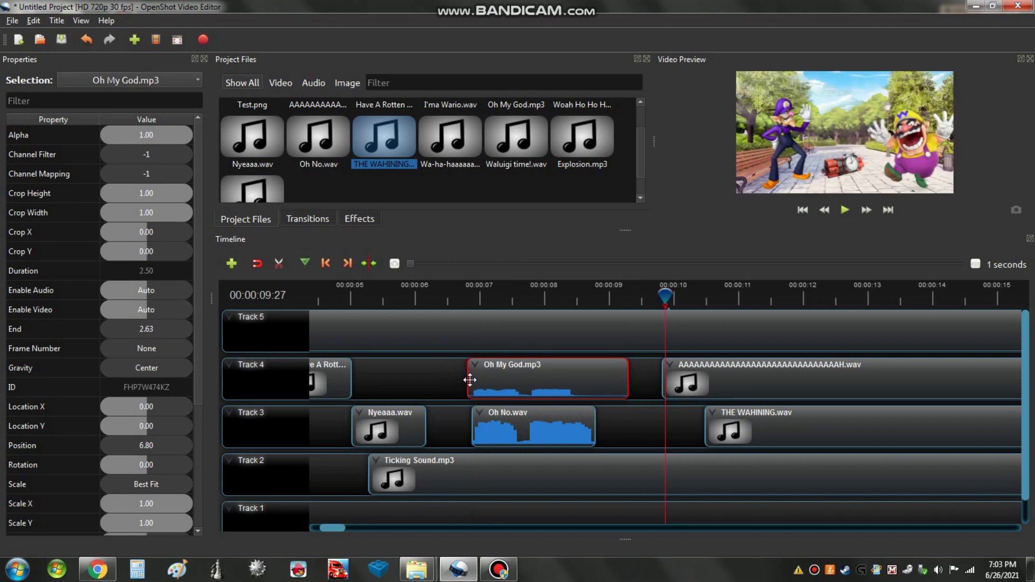
left_click(437, 295)
left_click(845, 212)
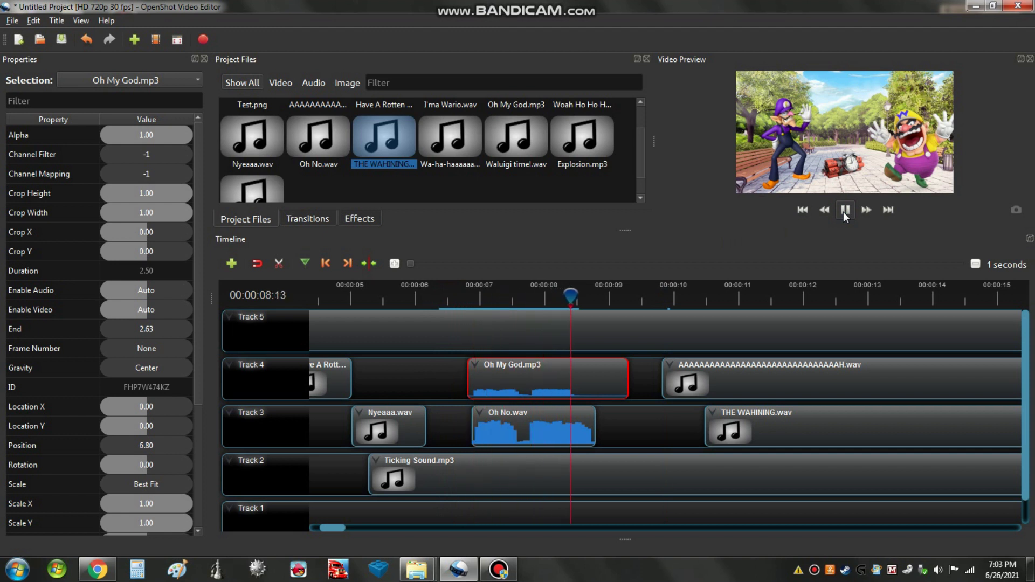
left_click(845, 211)
left_click(553, 291)
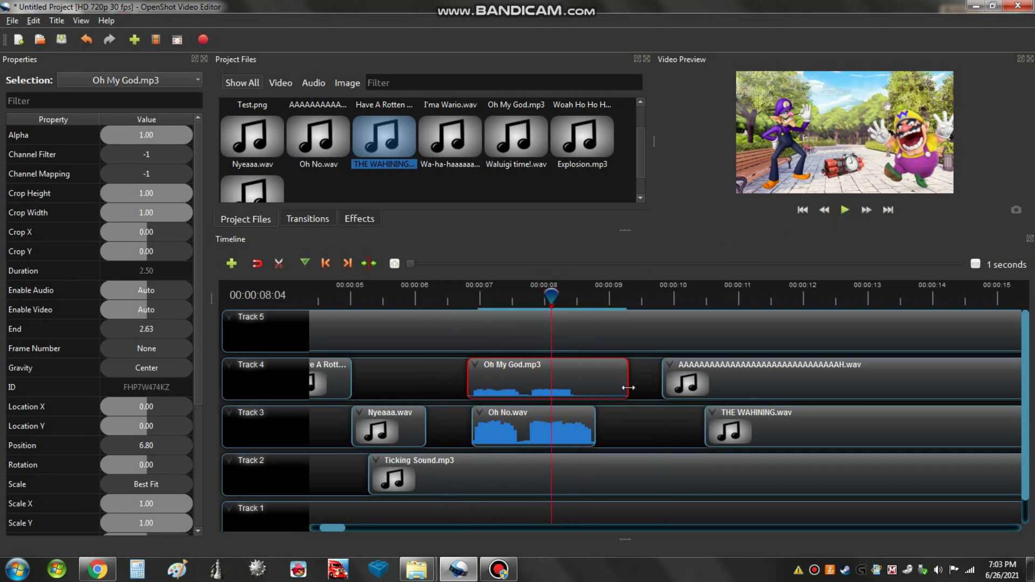
left_click_drag(628, 380, 584, 380)
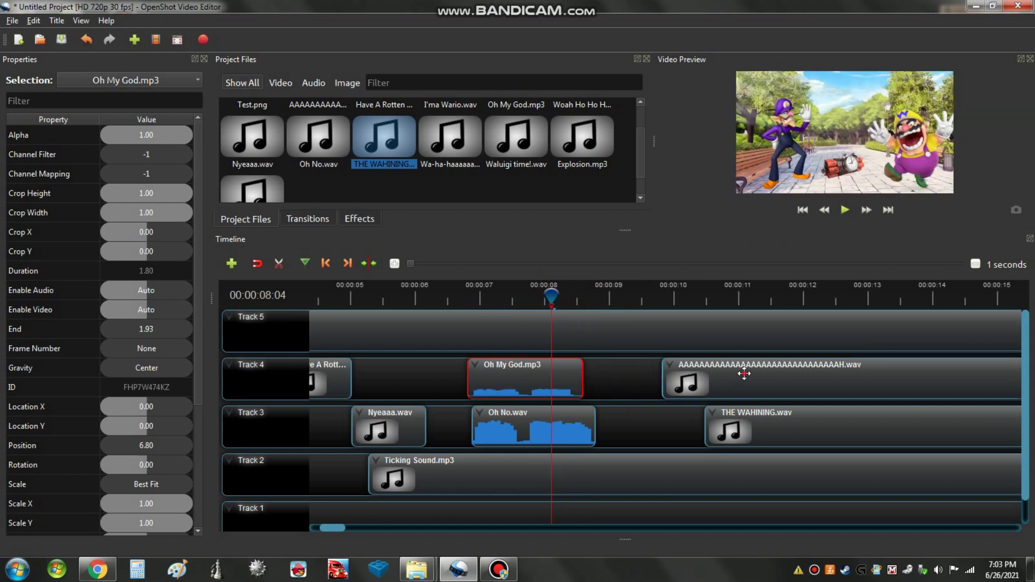
Step: Move the AAAAAH.wav scream to about 8.6 s and THE WAHINING.wav to 8.80 s, and play back the section from about 6 s
left_click_drag(744, 370, 666, 378)
left_click_drag(734, 414, 610, 396)
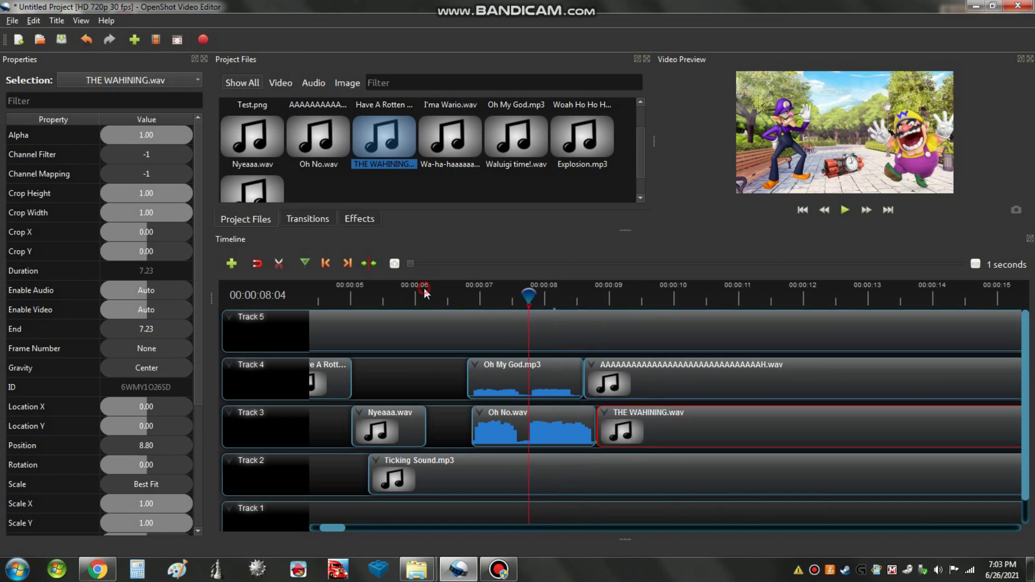
left_click(424, 292)
left_click(845, 211)
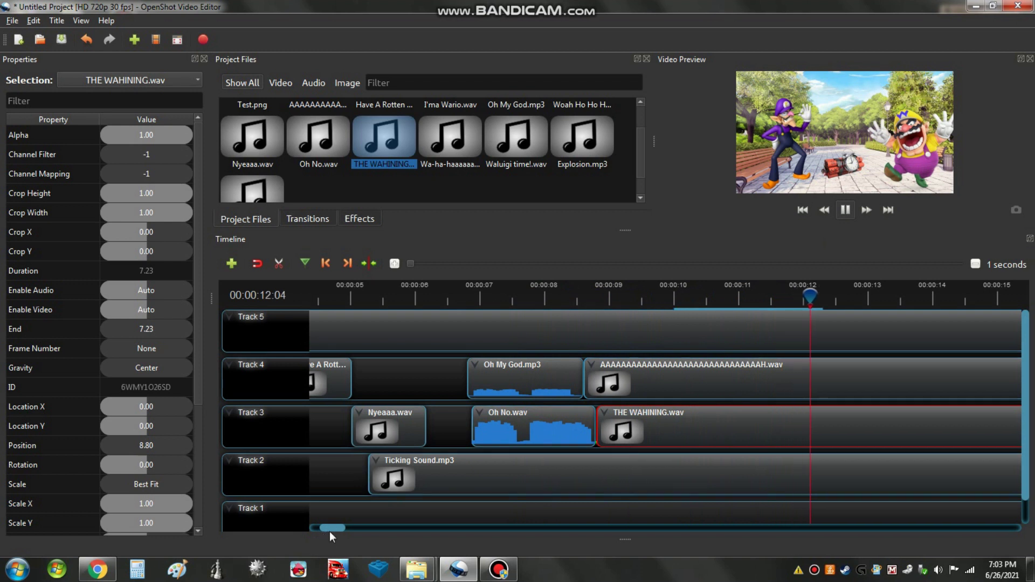
left_click_drag(331, 528, 348, 528)
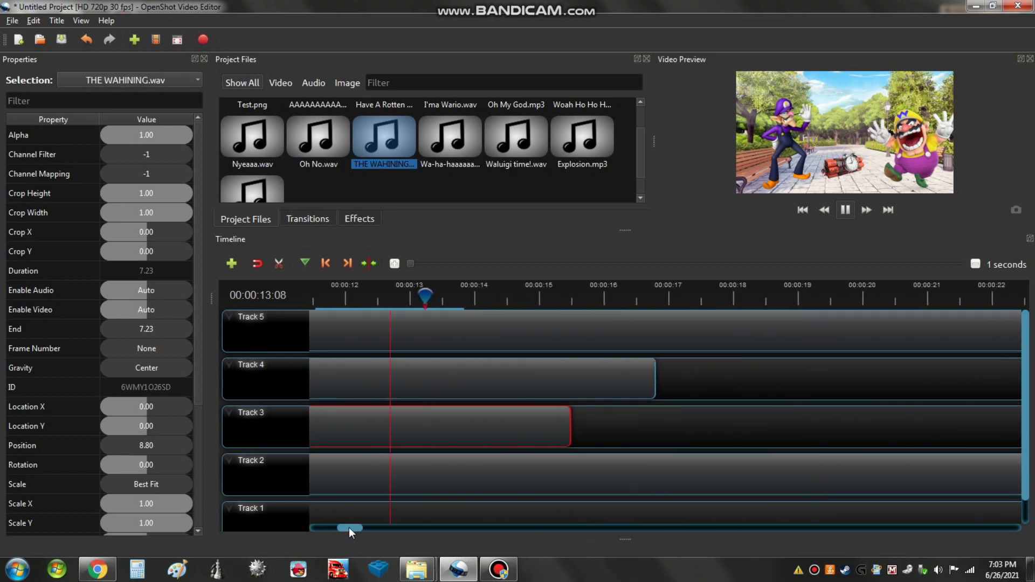
left_click(845, 210)
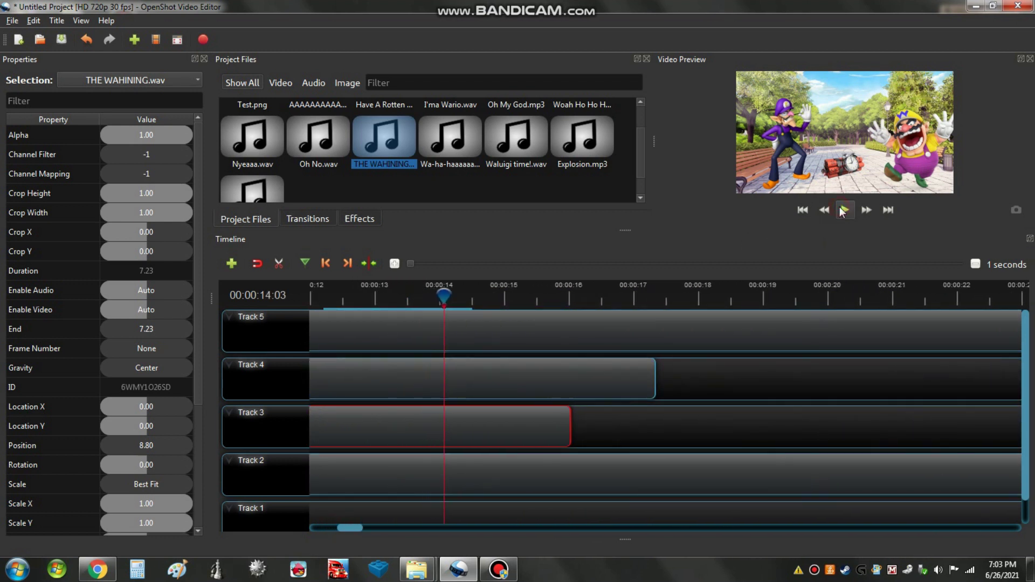
Step: Slice Ticking Sound.mp3 on Track 2 at 00:00:14:03, keeping only the left side
left_click(554, 458)
right_click(552, 469)
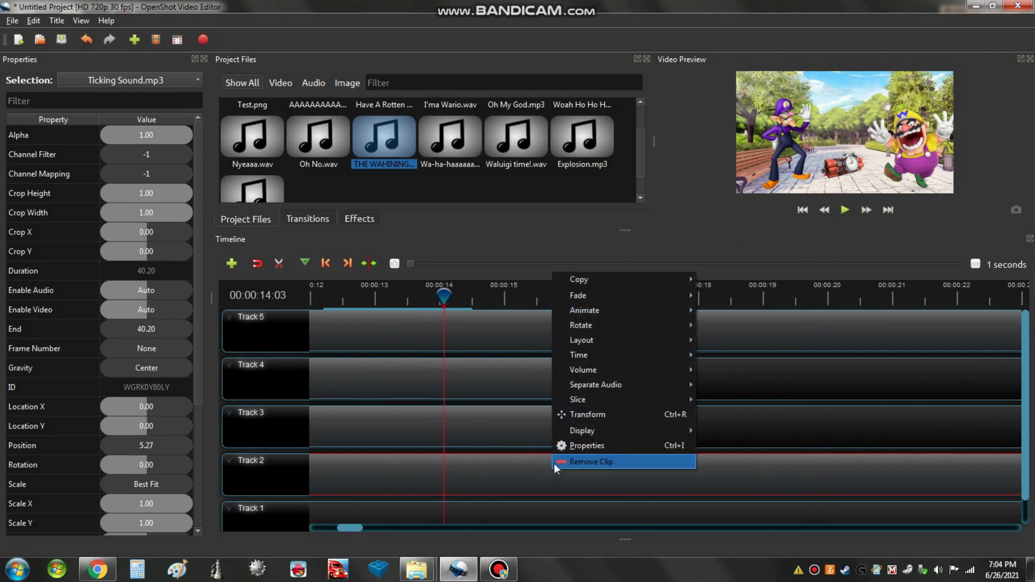
mouse_move(579, 400)
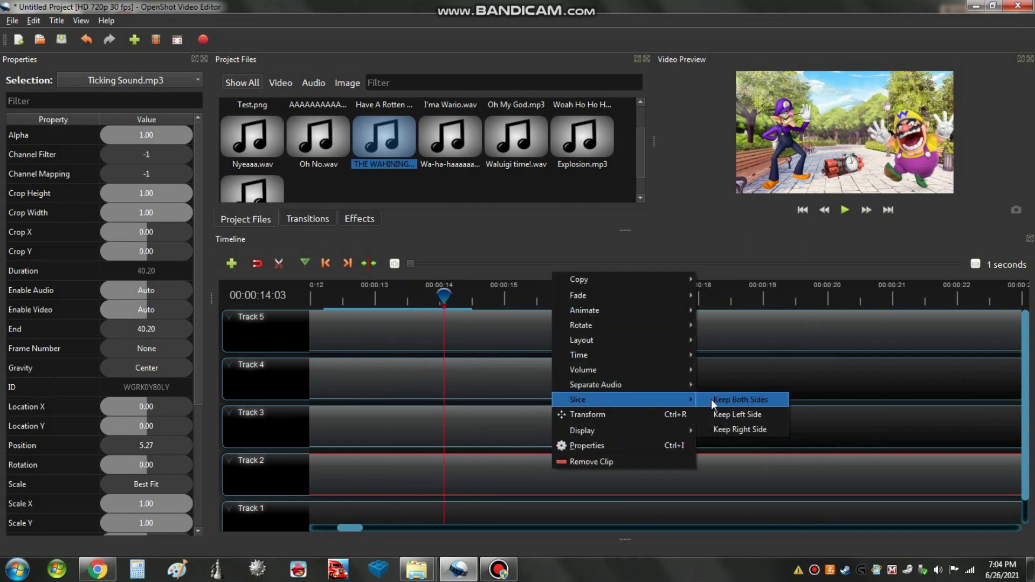
left_click(756, 414)
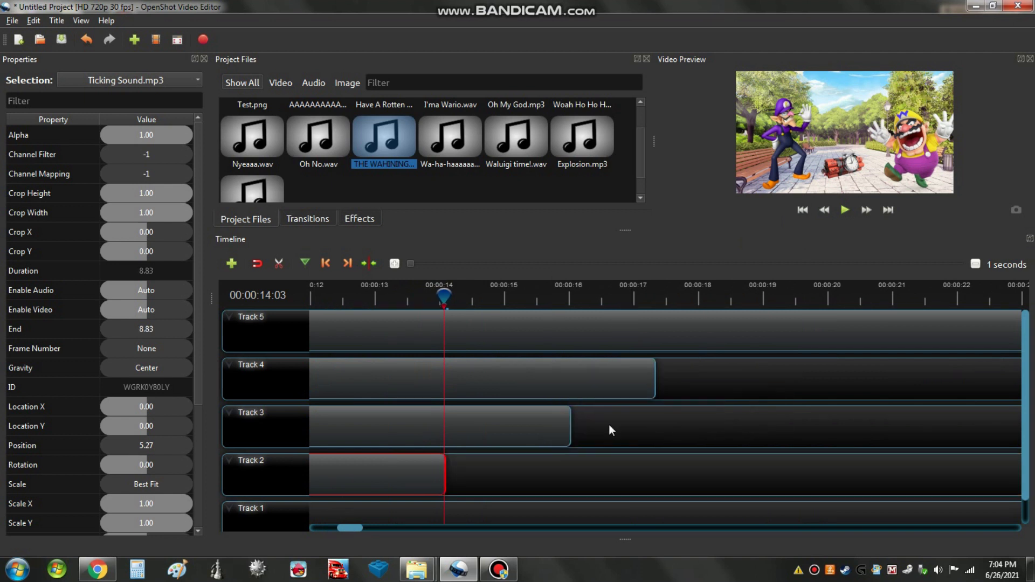
Step: Slice THE WAHINING.wav on Track 3 and the AAAAAH.wav scream on Track 4 at 00:00:14:03, keeping only their left sides
left_click(522, 420)
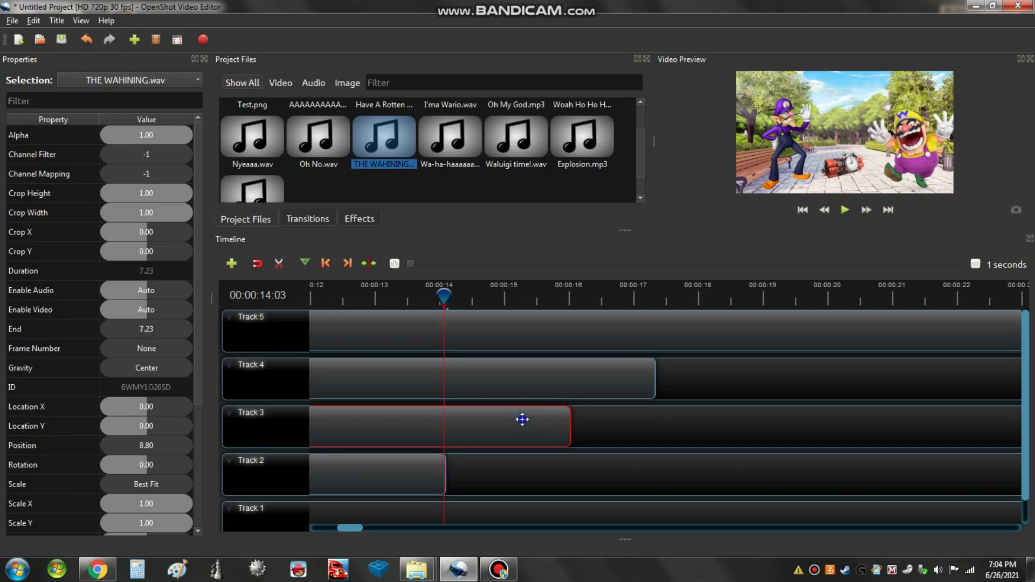
right_click(522, 419)
mouse_move(633, 350)
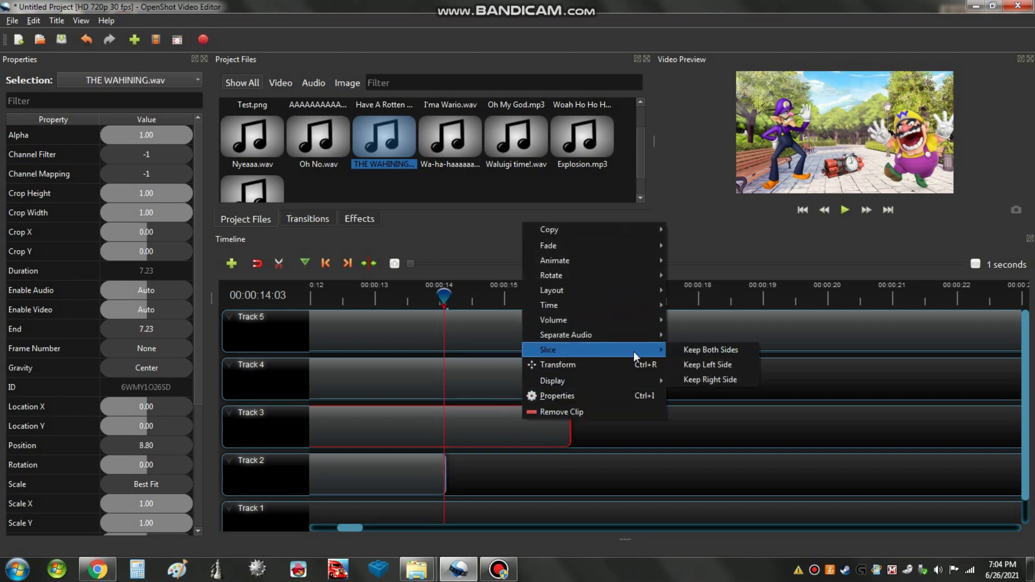
left_click(693, 352)
left_click(559, 379)
right_click(558, 380)
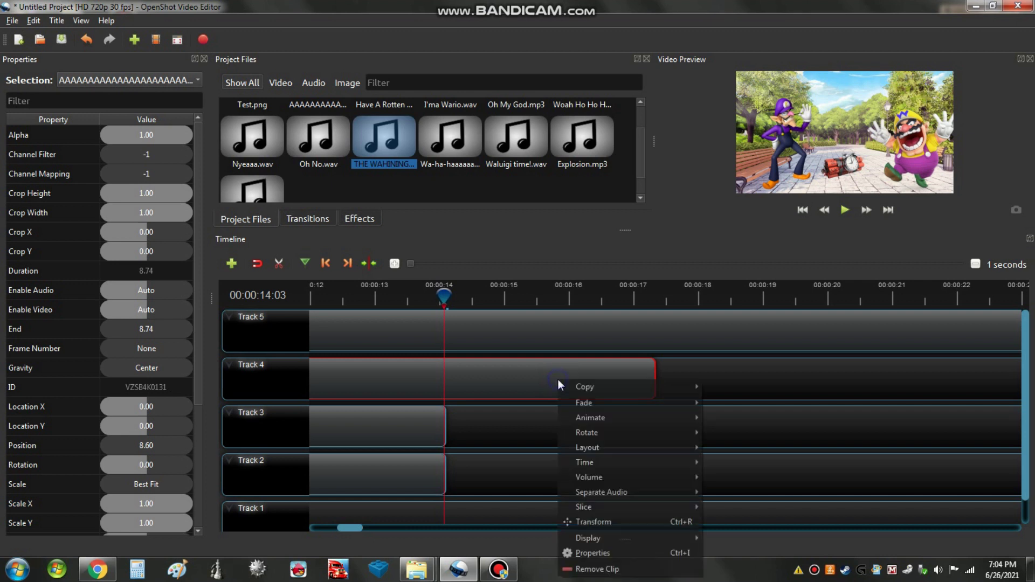
mouse_move(593, 504)
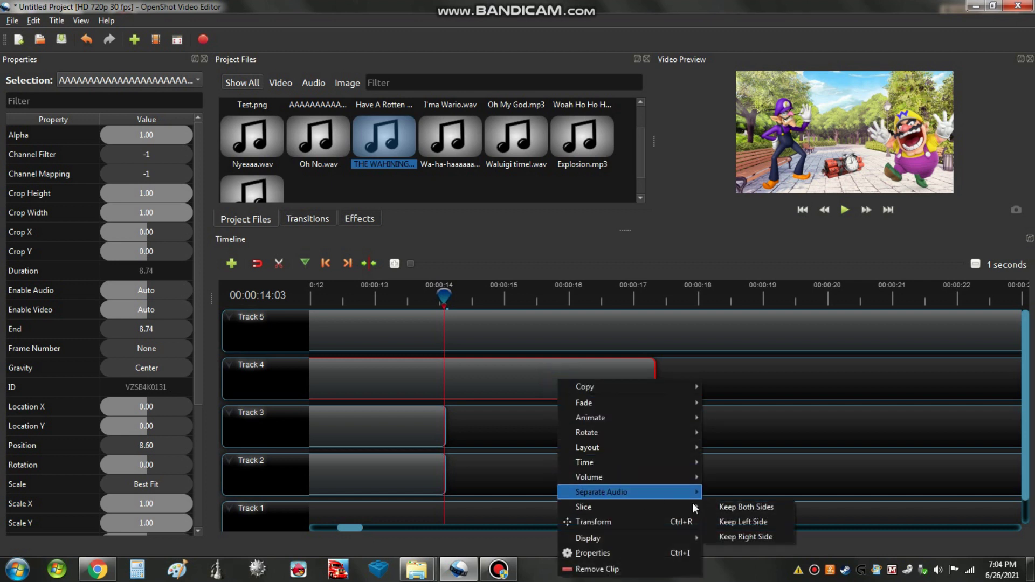
left_click(740, 522)
Step: Play back the cut ending of the three clips from about 13.4 s
left_click(398, 297)
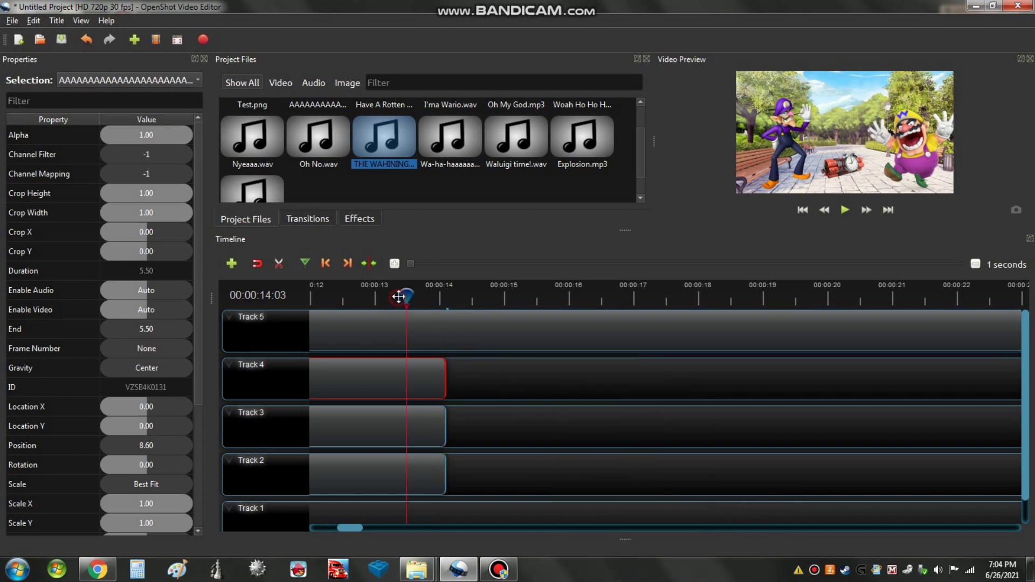
left_click(839, 211)
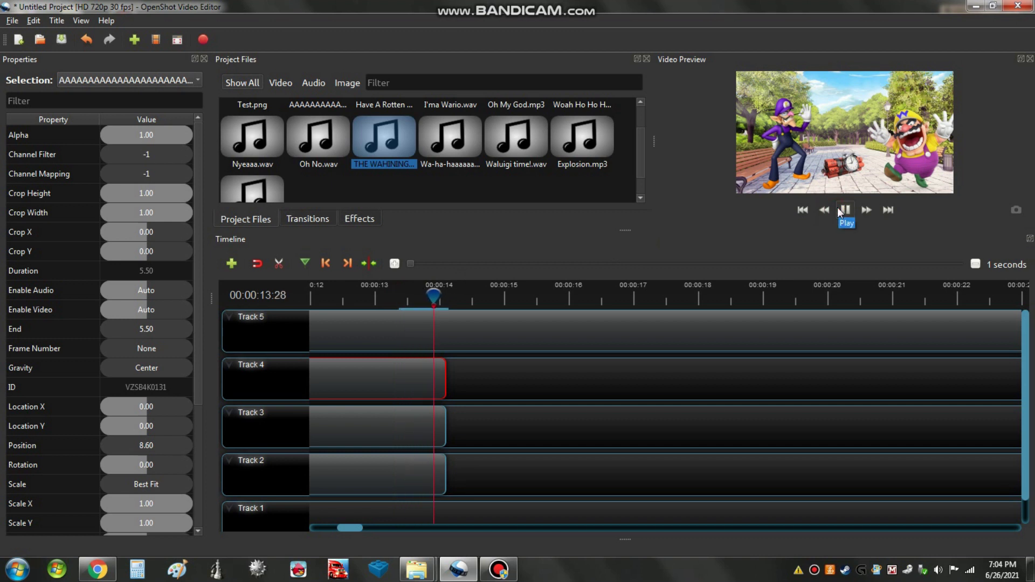
left_click(845, 210)
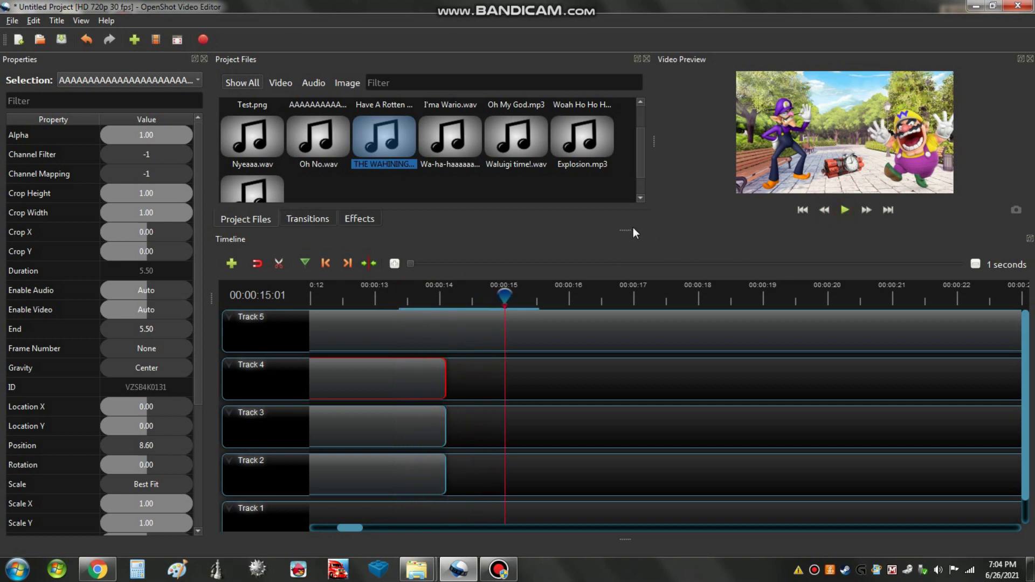
Step: Add Explosion.mp3 to Track 2 directly after Ticking Sound.mp3, positioned at 14.10 s
left_click_drag(632, 230, 632, 220)
left_click_drag(642, 148, 643, 151)
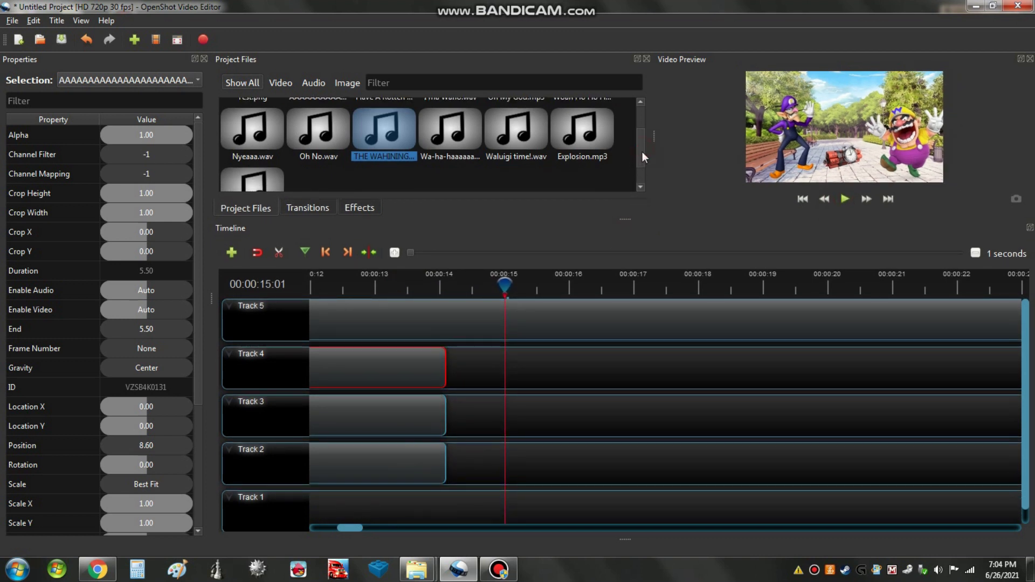
left_click_drag(578, 142, 455, 456)
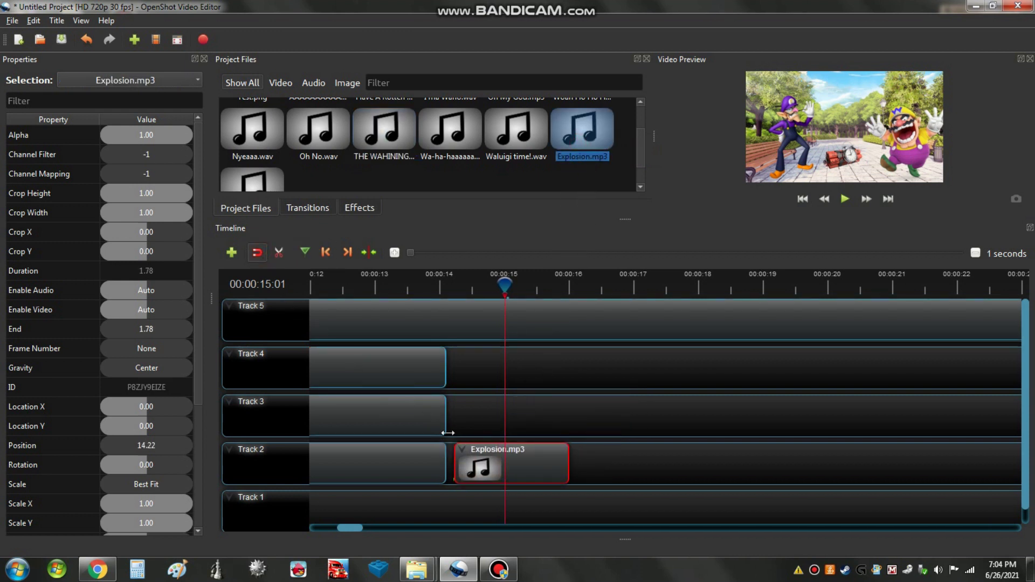
left_click_drag(466, 453, 460, 453)
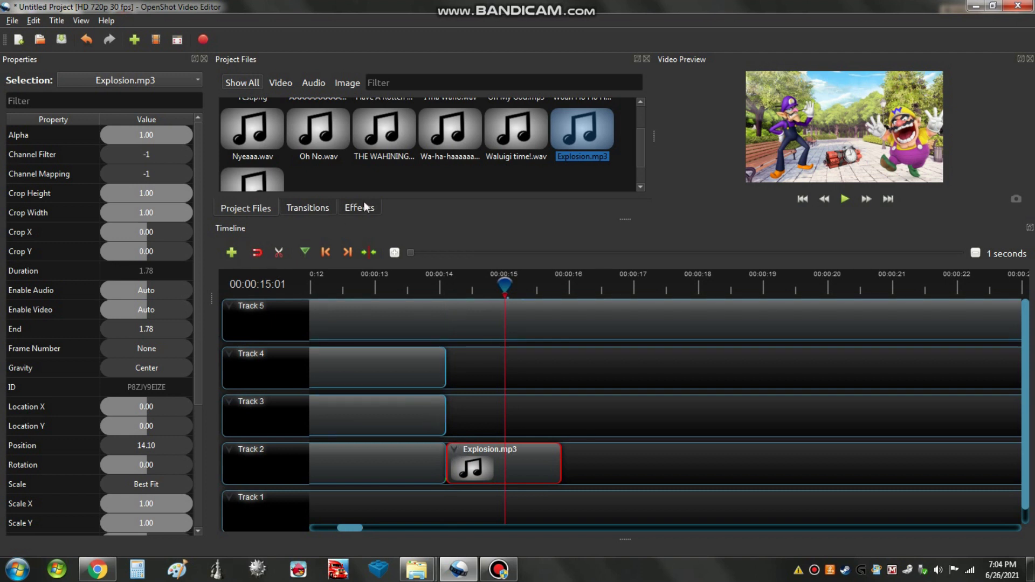
Step: Add Wa-ha-haaaaaaaa.wav to Track 3 at 14.17 s and Woah Ho Ho Ha Ha.wav to Track 4 at about 14.2 s
left_click_drag(458, 150, 487, 407)
left_click_drag(640, 161, 645, 137)
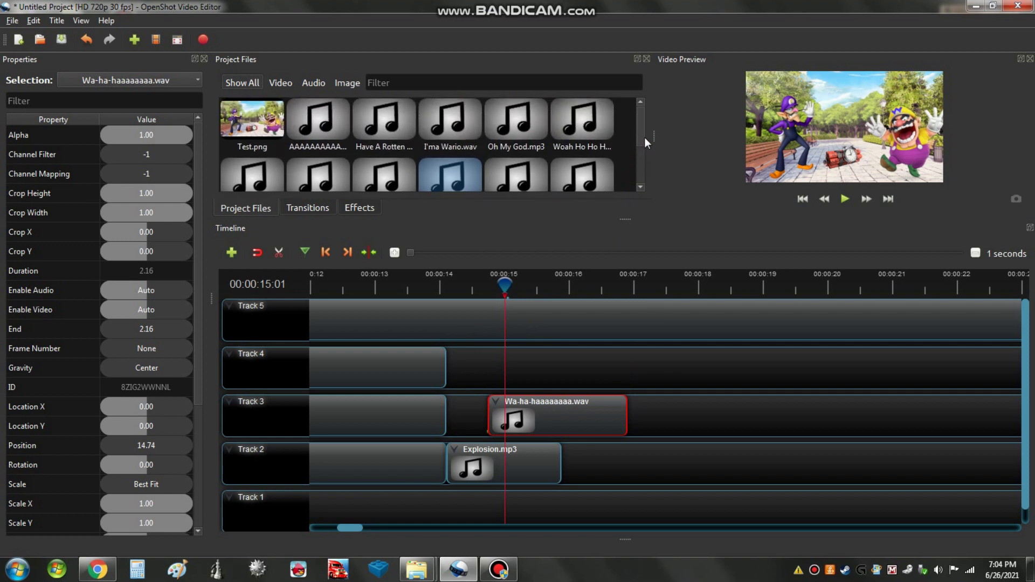
left_click_drag(573, 136, 452, 380)
left_click_drag(552, 416, 517, 410)
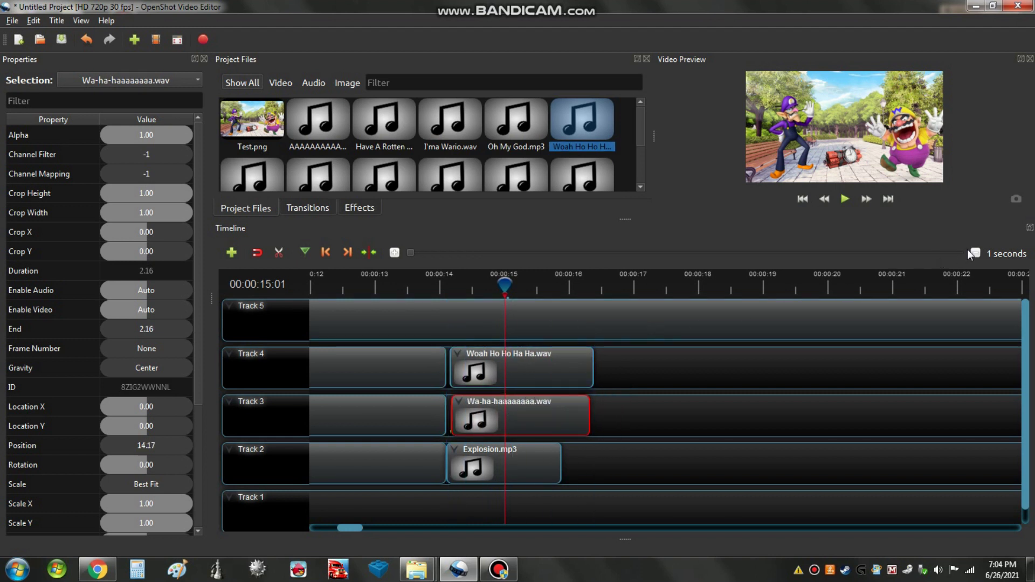
Step: Set the timeline scale to 3 seconds, play the timeline from the start, and trim the end of Test.png to 00:00:17:15
scroll(970, 253, "up", 5)
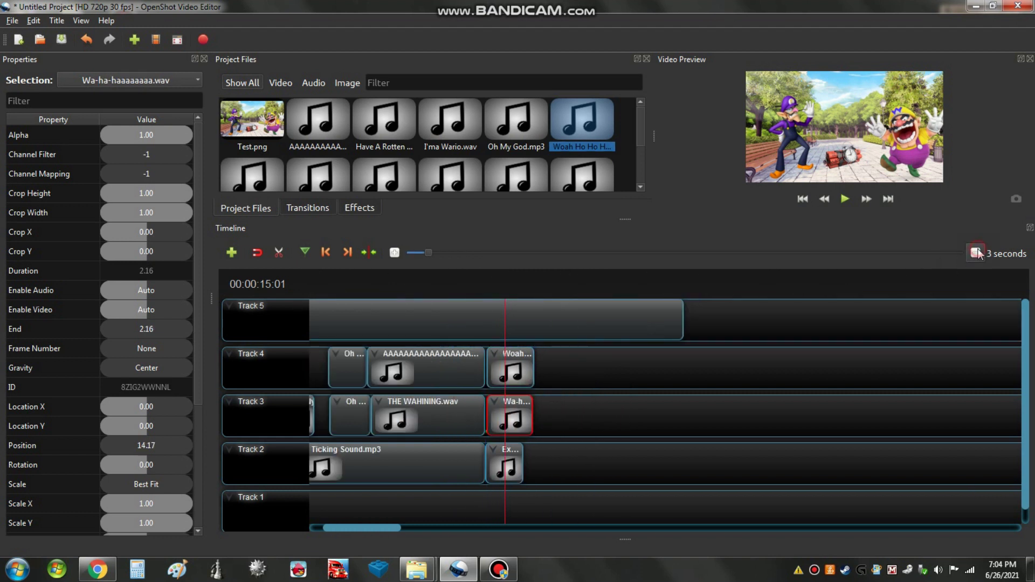
left_click(797, 201)
scroll(400, 257, "down", 3)
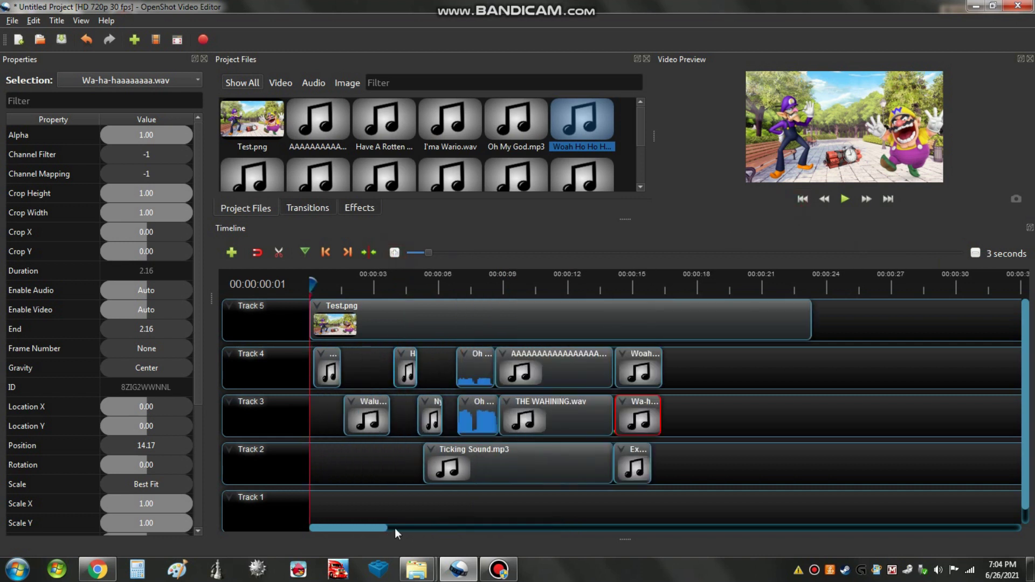
left_click(845, 201)
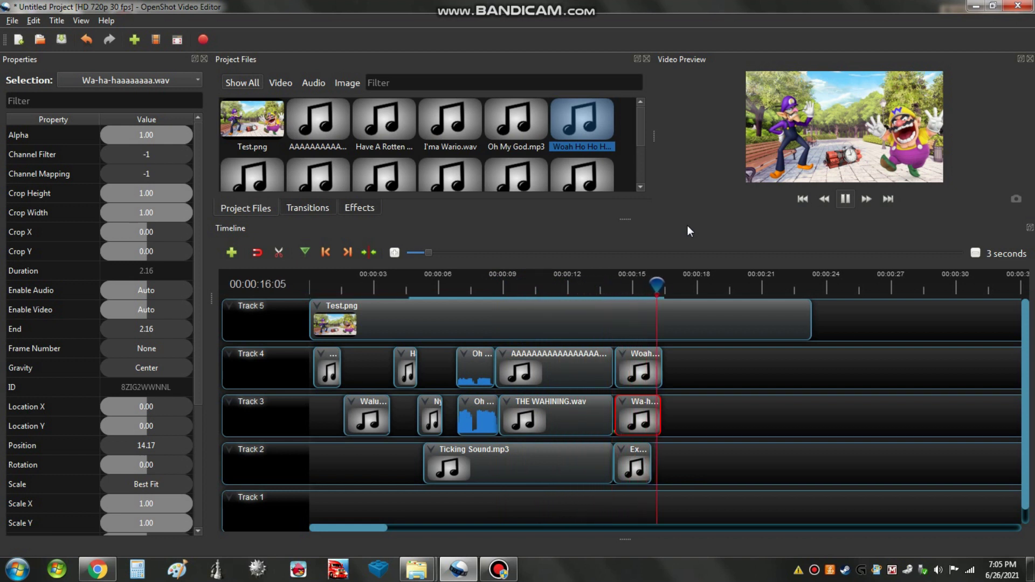
left_click(850, 208)
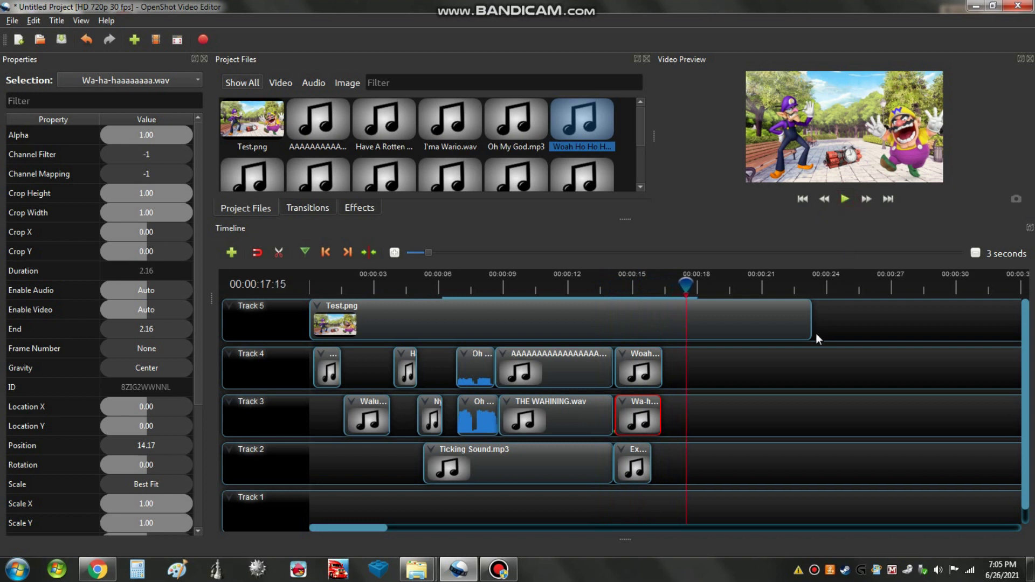
left_click_drag(811, 328, 686, 329)
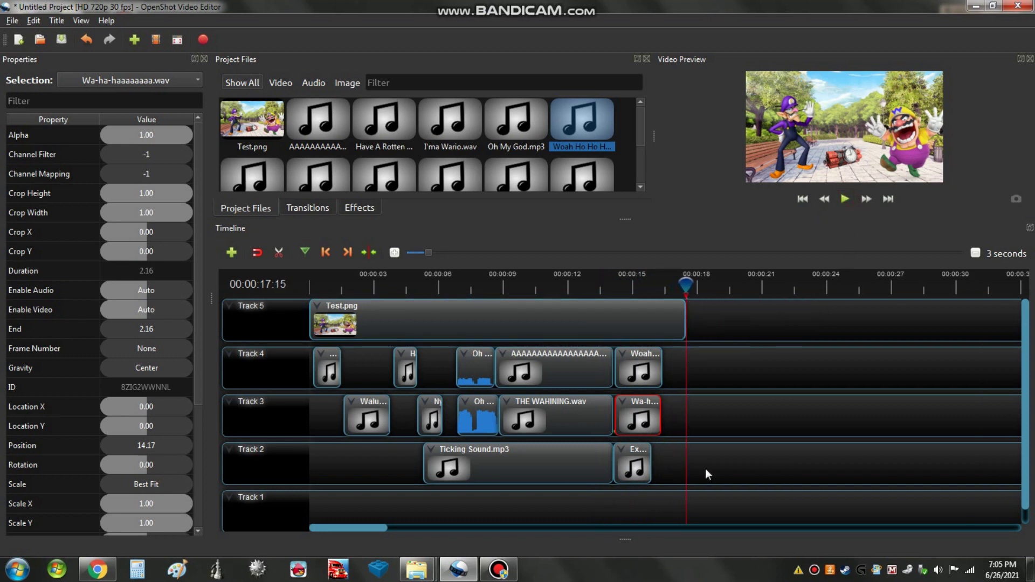
Step: Shift all clips from the Have A Rotten clip onward about 0.2 s earlier, and play back from about 1.8 s
left_click_drag(705, 469, 405, 367)
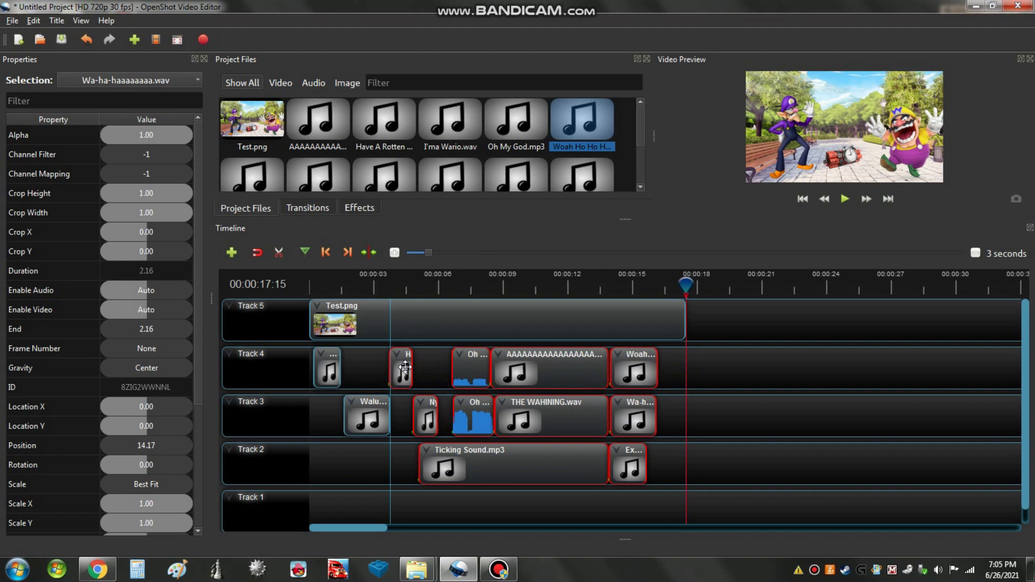
left_click(375, 298)
left_click(350, 286)
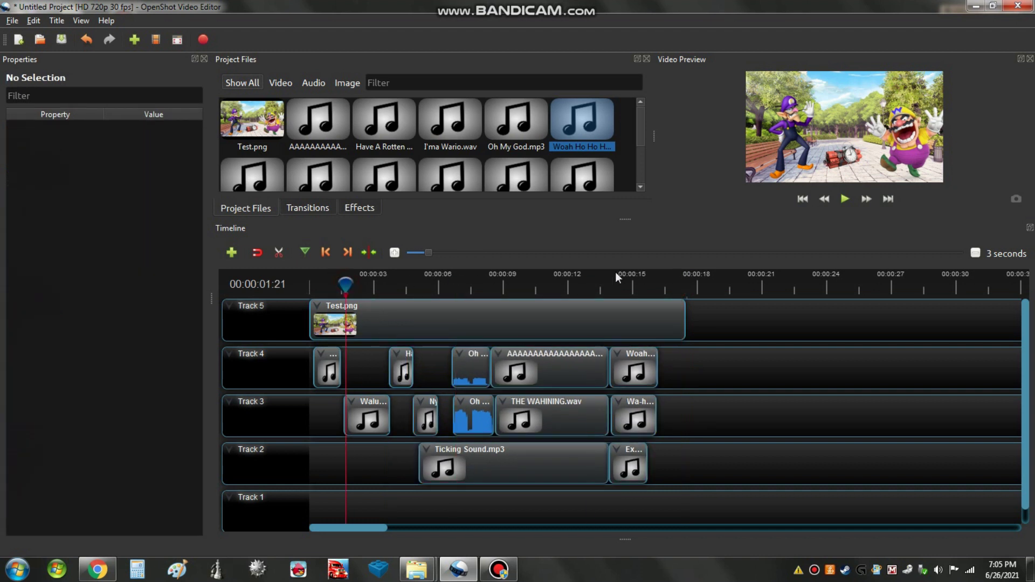
left_click(850, 201)
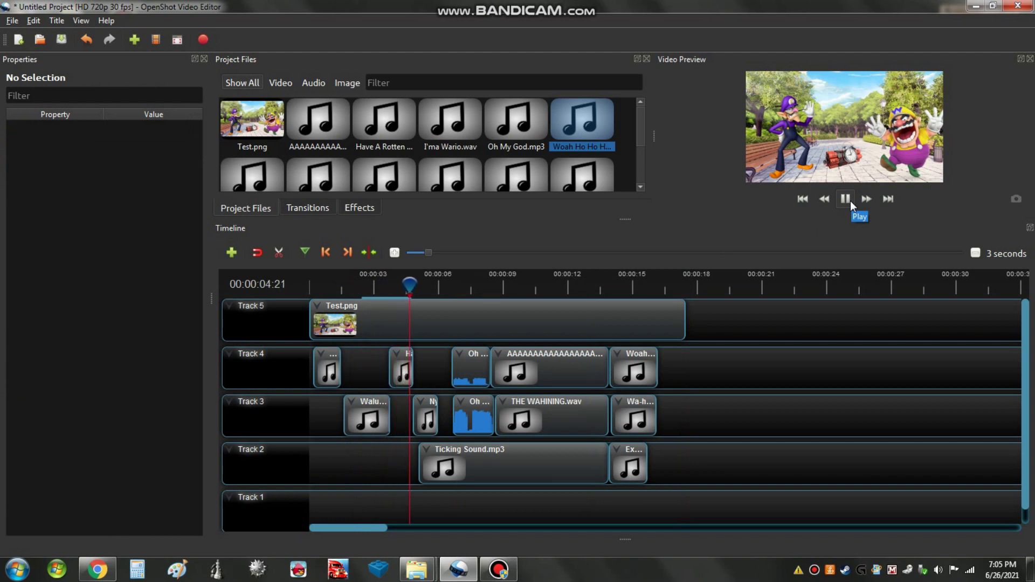
left_click(850, 201)
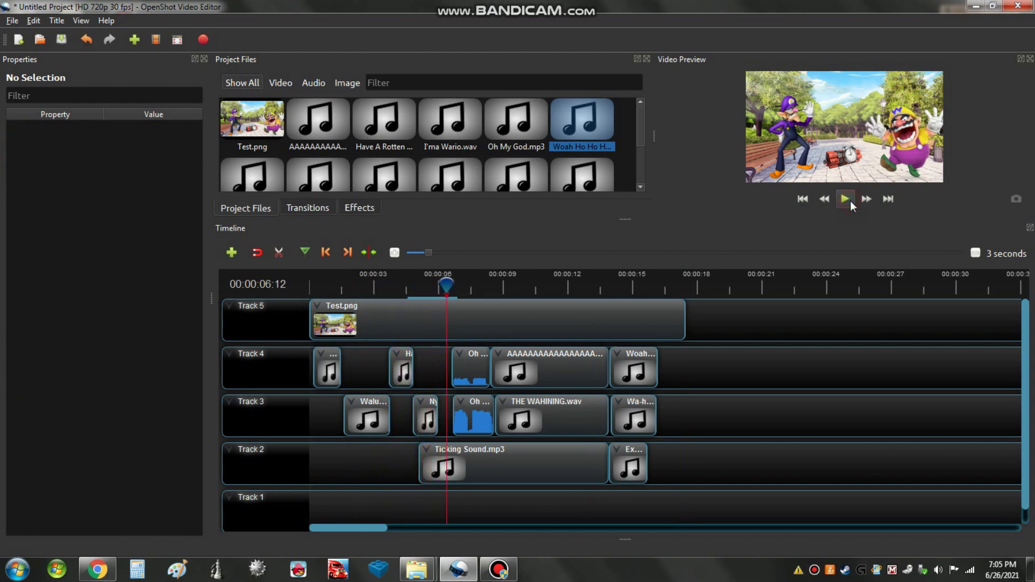
Step: Save the project as Test in the Saves folder of Wario Is Gonna DIE on the Desktop
left_click(62, 40)
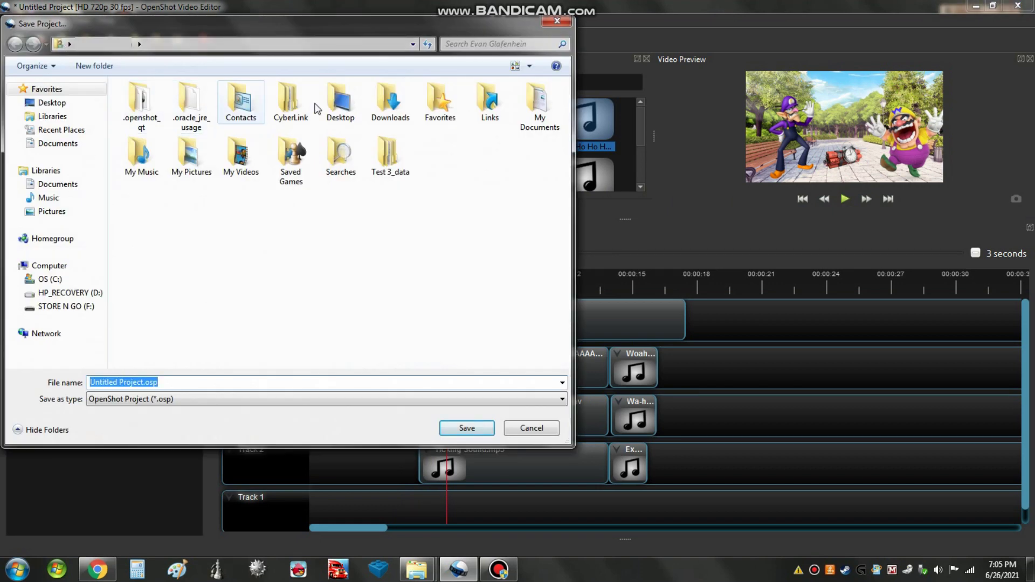
double_click(341, 103)
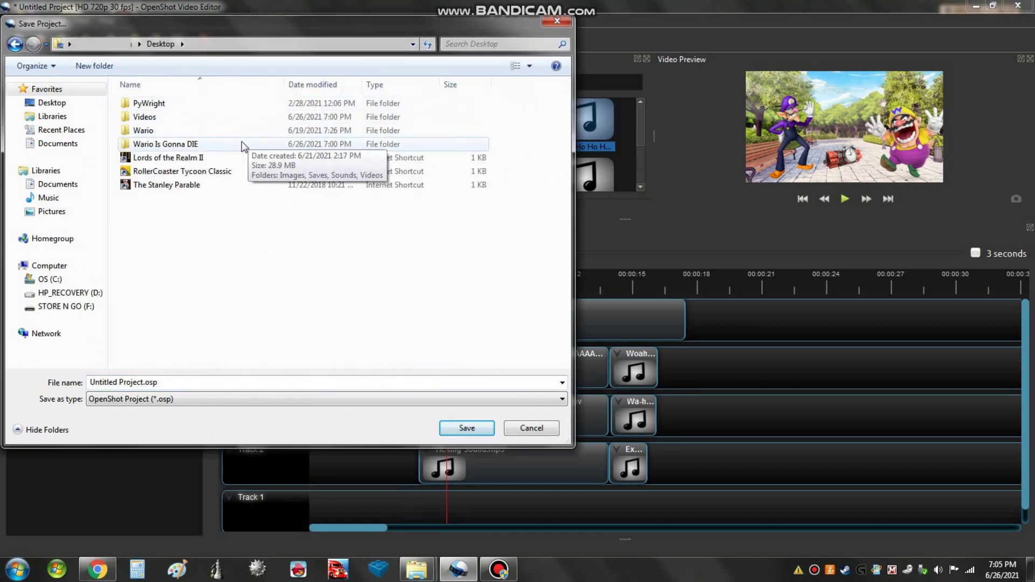
double_click(242, 144)
double_click(209, 122)
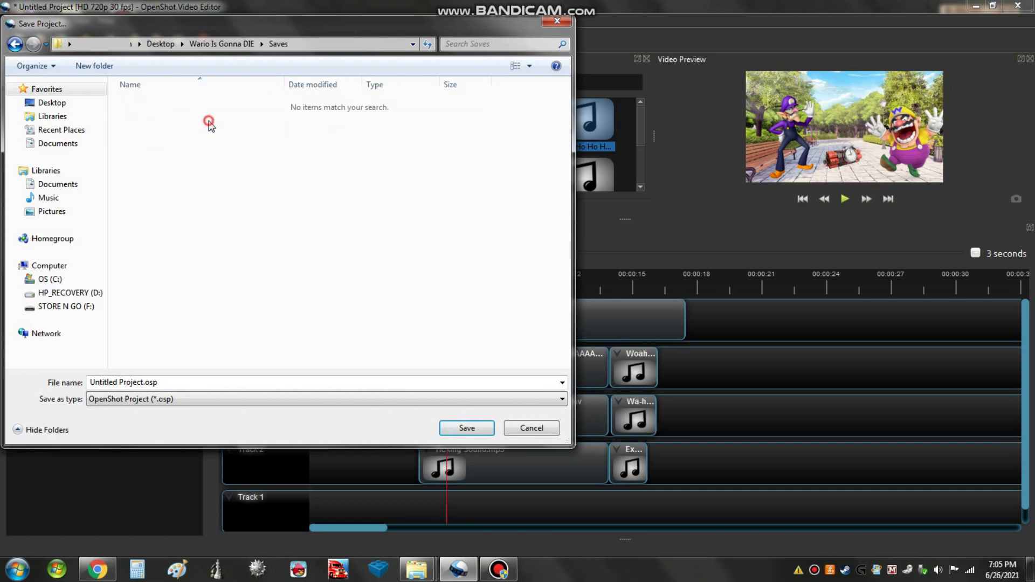
left_click(193, 383)
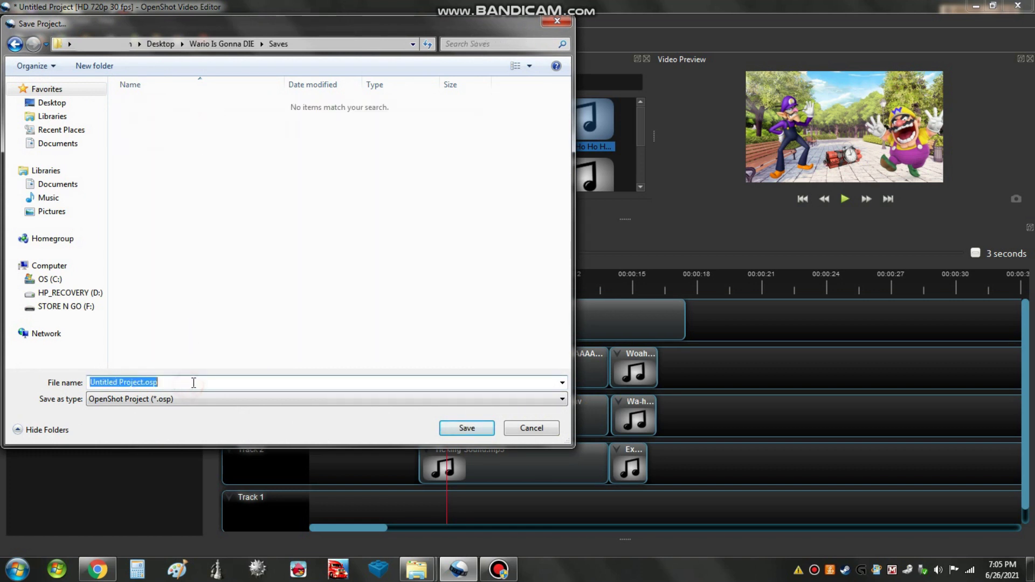
type("Test")
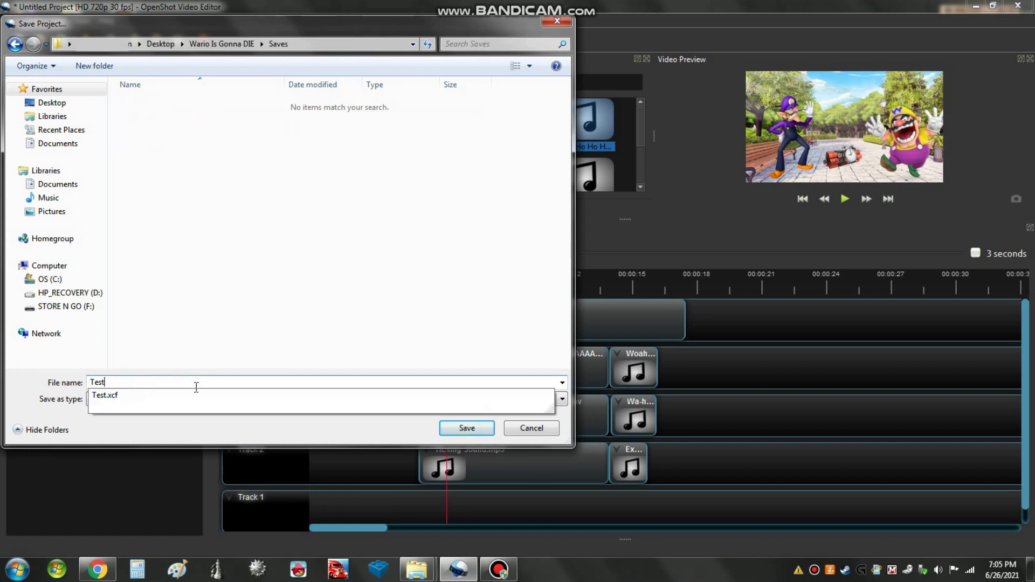
left_click(445, 430)
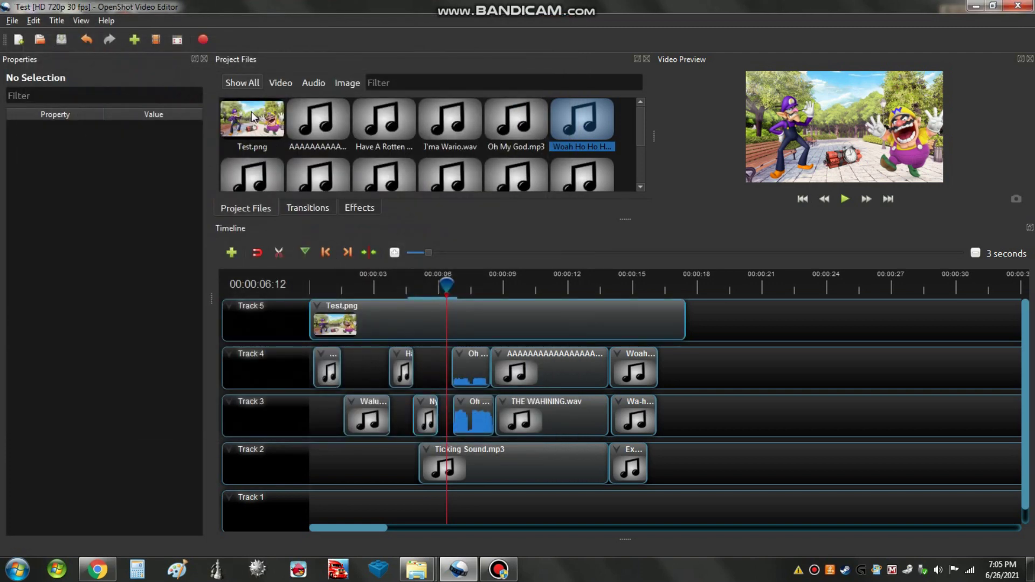
Step: Export the video as Test in MP4 (h.264) using the QCIF PAL (176x144) video profile
left_click(203, 41)
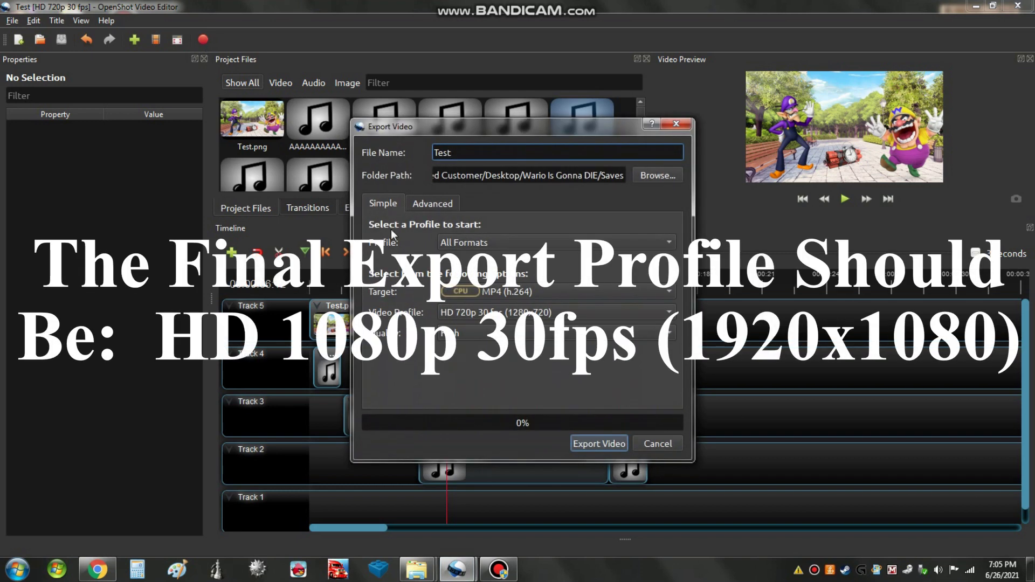
left_click(471, 312)
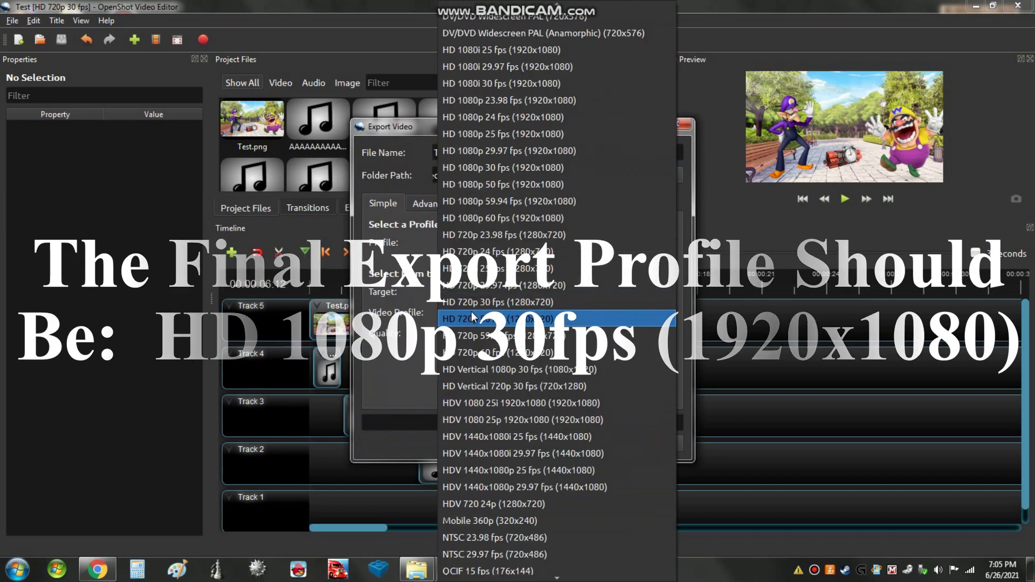
scroll(476, 356, "down", 4)
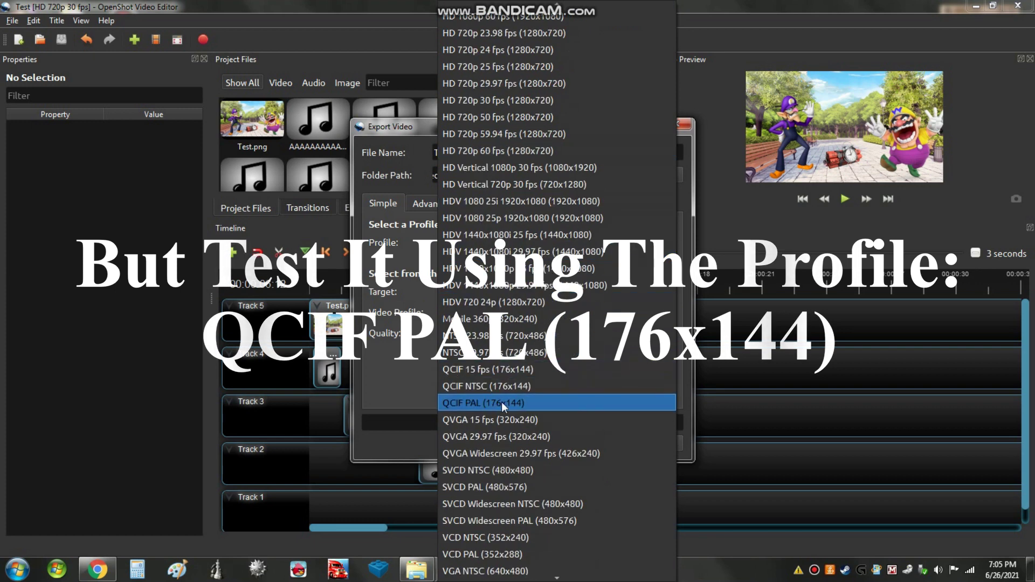
left_click(535, 403)
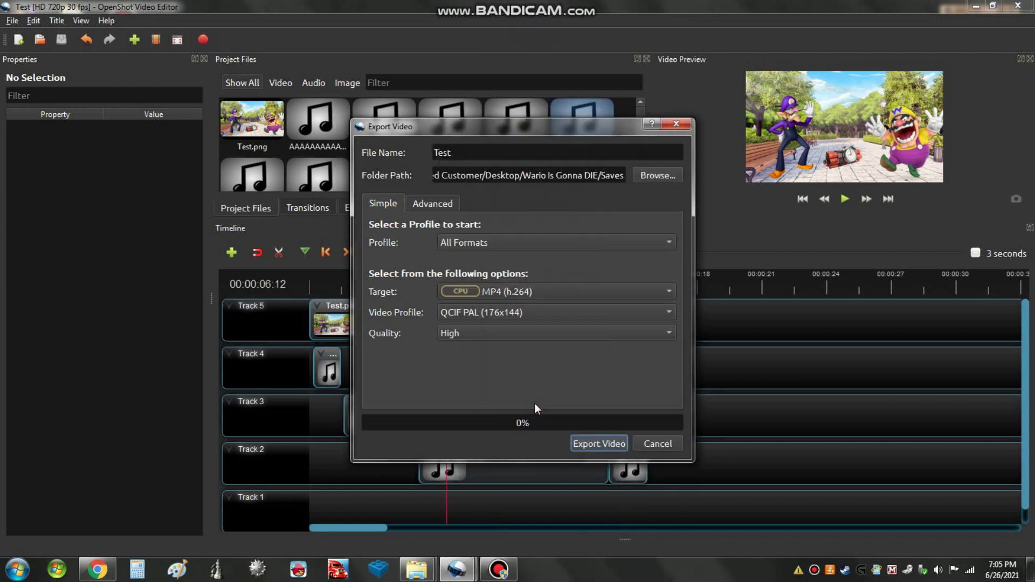
left_click(588, 443)
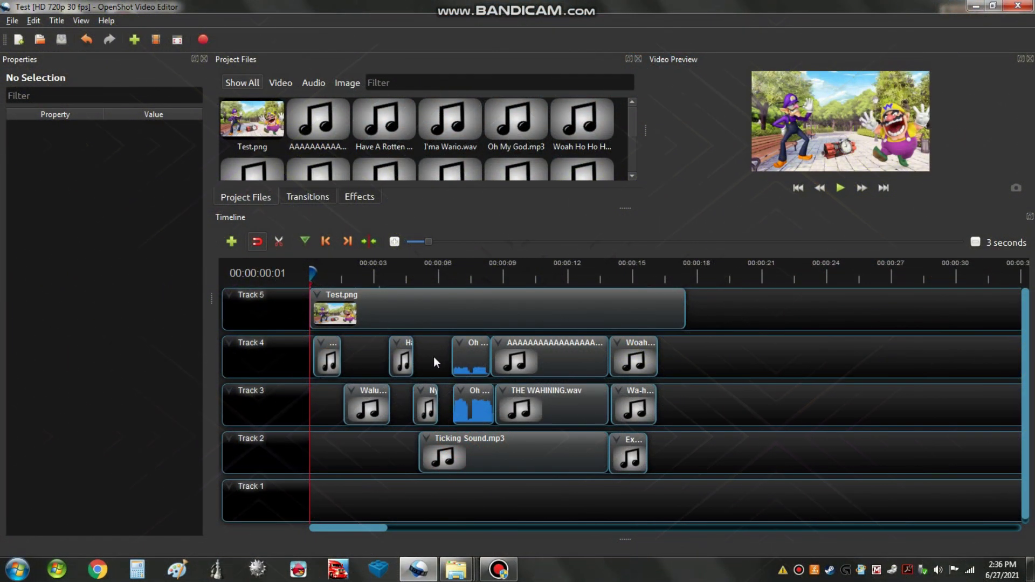
Step: Set the volume of the entire Oh No.wav clip on Track 3 to 60%
left_click(473, 399)
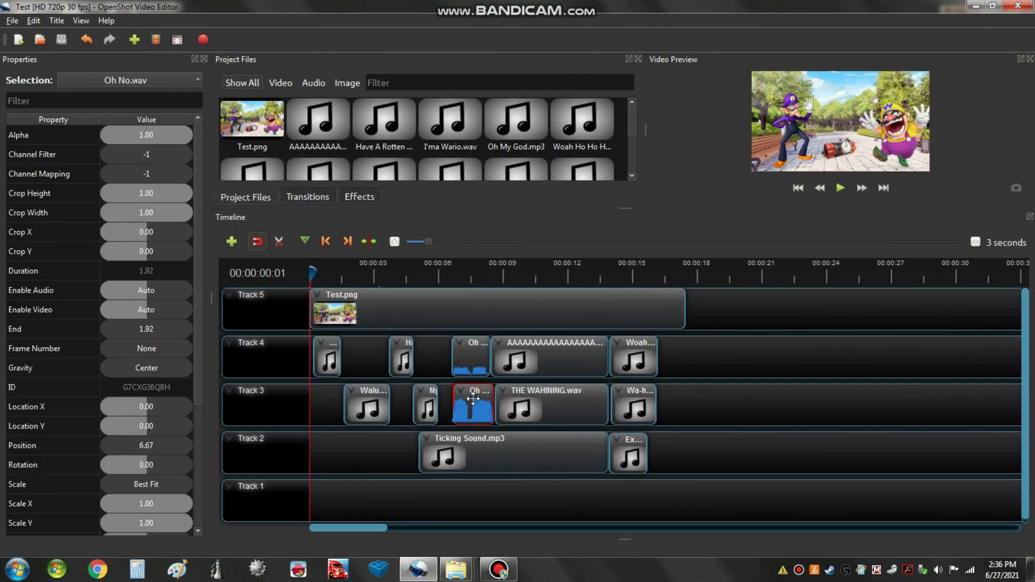
right_click(474, 400)
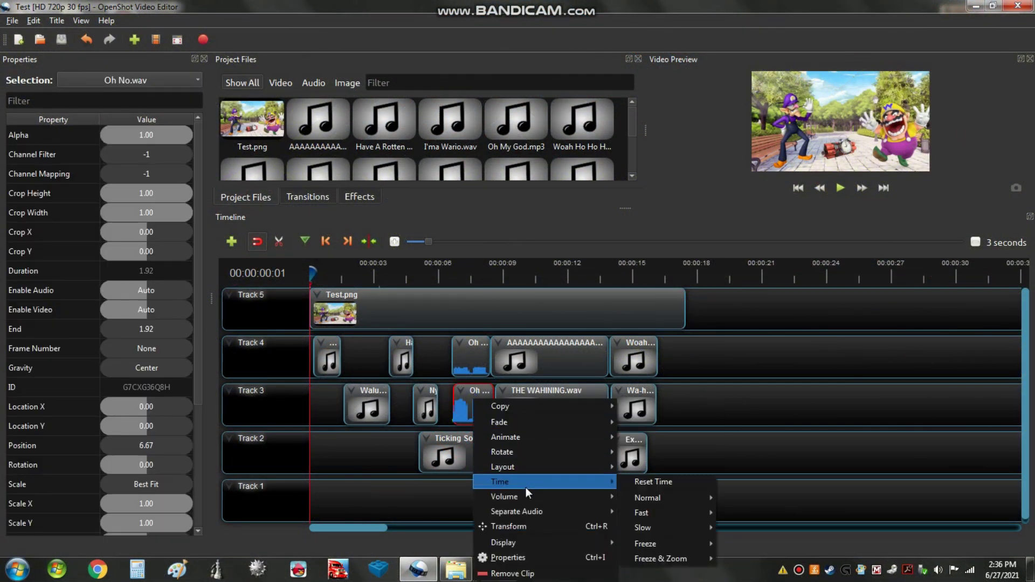
mouse_move(564, 493)
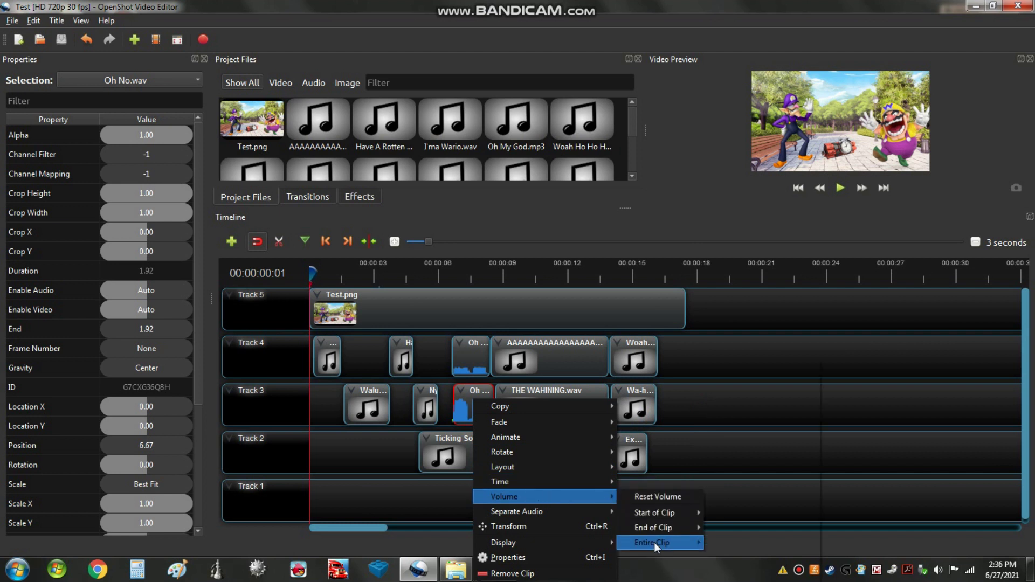
mouse_move(656, 543)
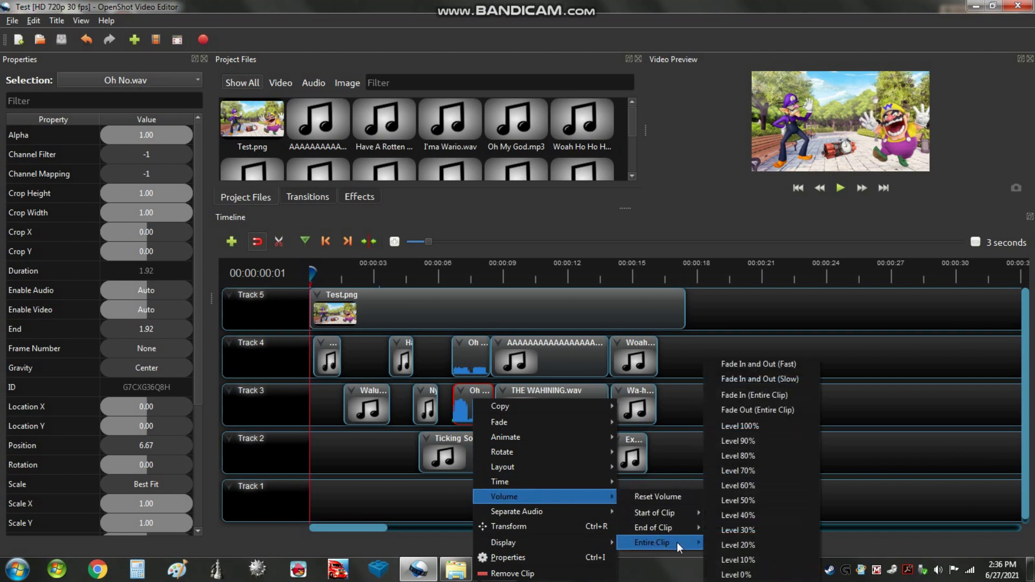
left_click(725, 486)
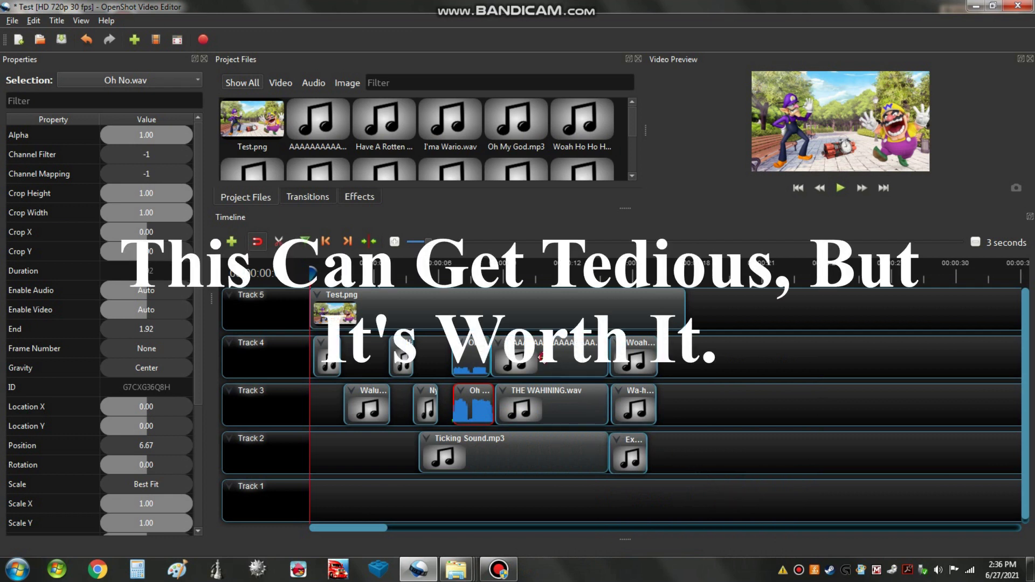
Step: Set the volume of the entire long AAAAAAAA scream clip on Track 4 to 70%
left_click(541, 357)
right_click(541, 358)
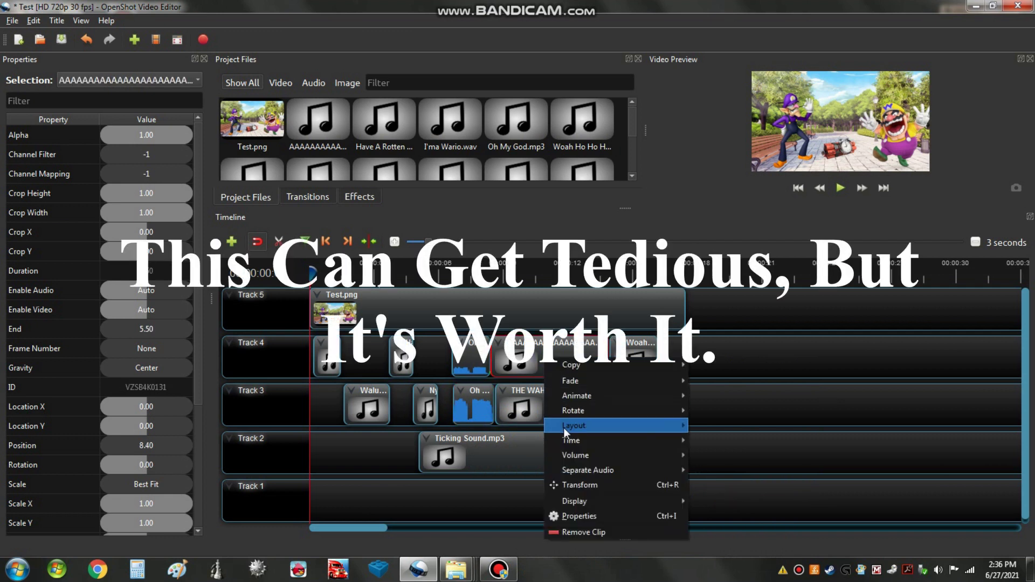
mouse_move(570, 455)
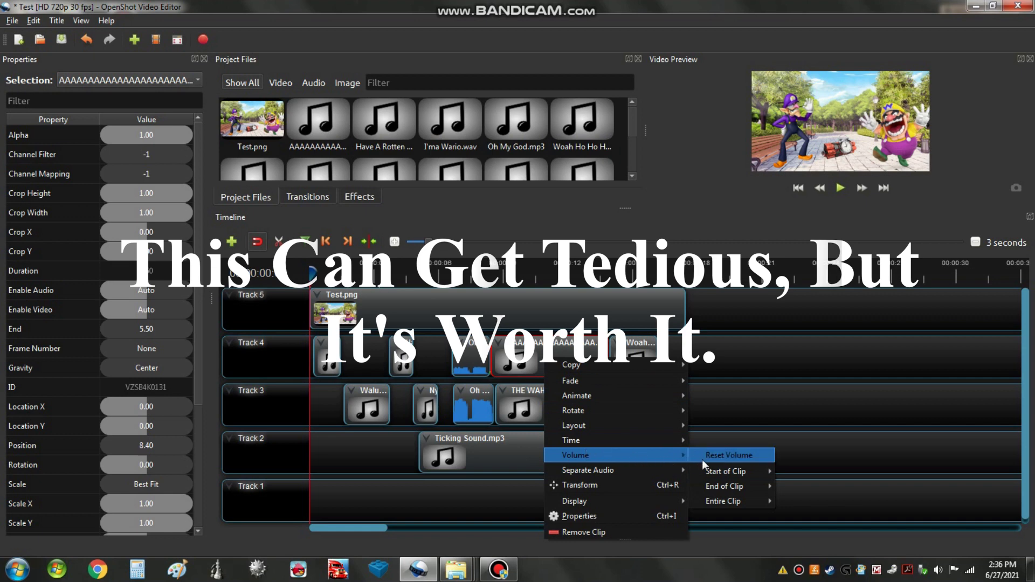
mouse_move(716, 501)
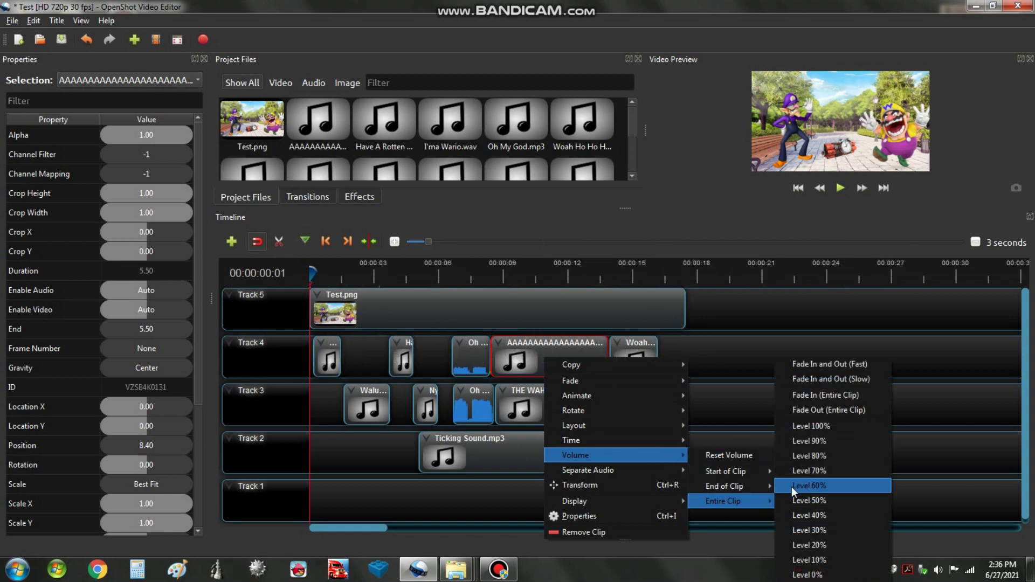
left_click(795, 473)
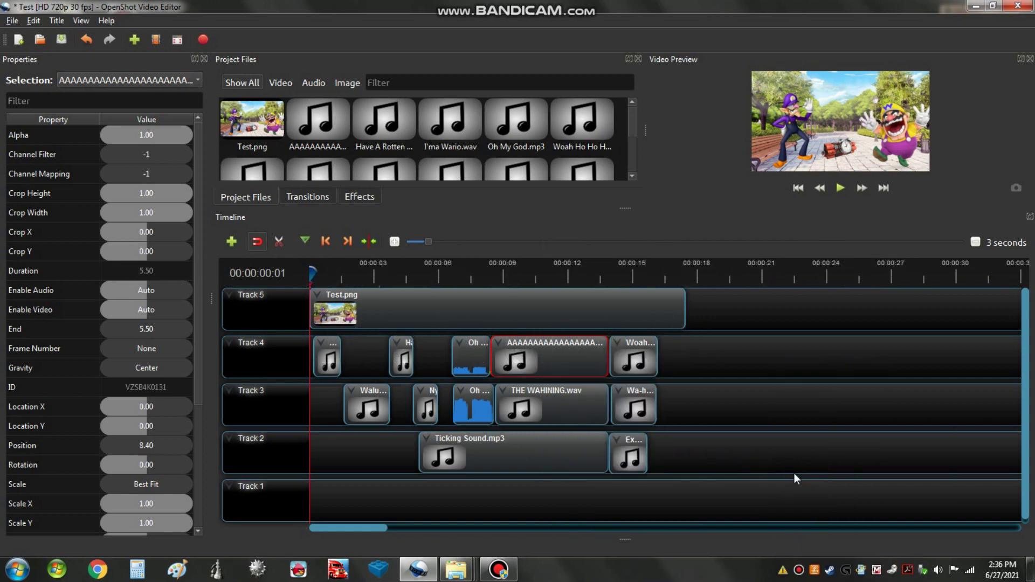
Step: Set the volume of the entire THE WAHINING.wav clip on Track 3 to 60%
left_click(560, 410)
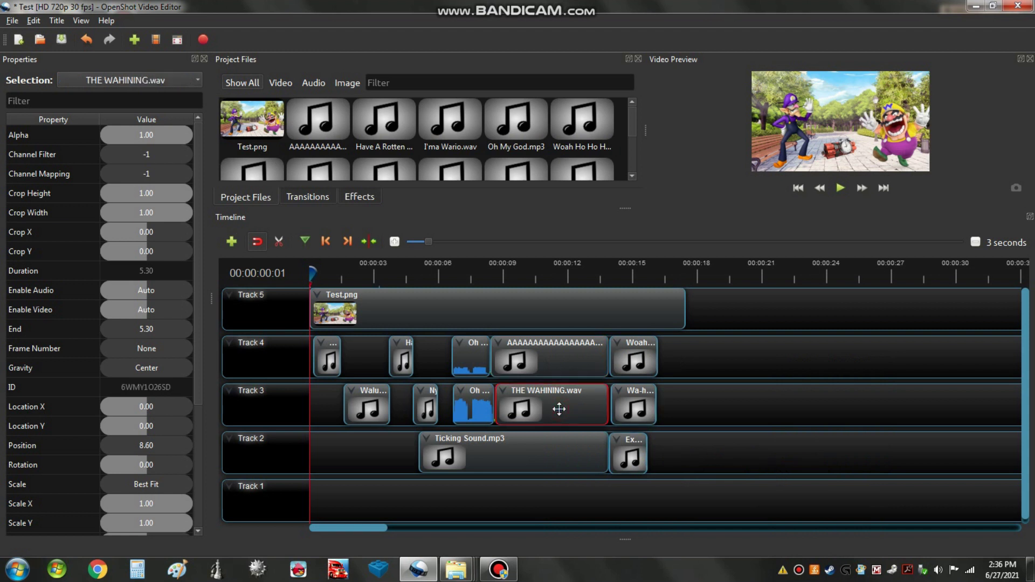
right_click(560, 409)
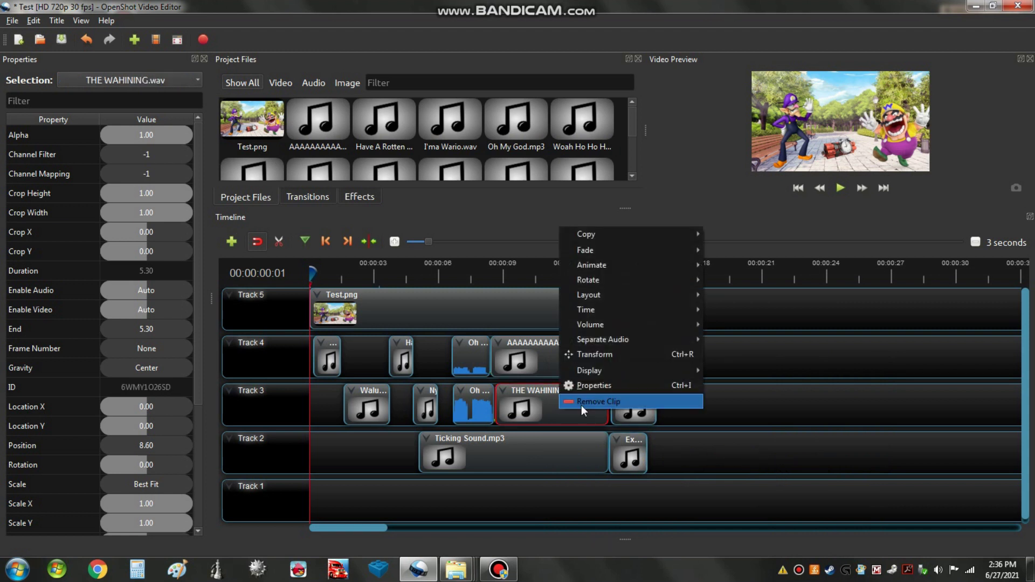
mouse_move(591, 327)
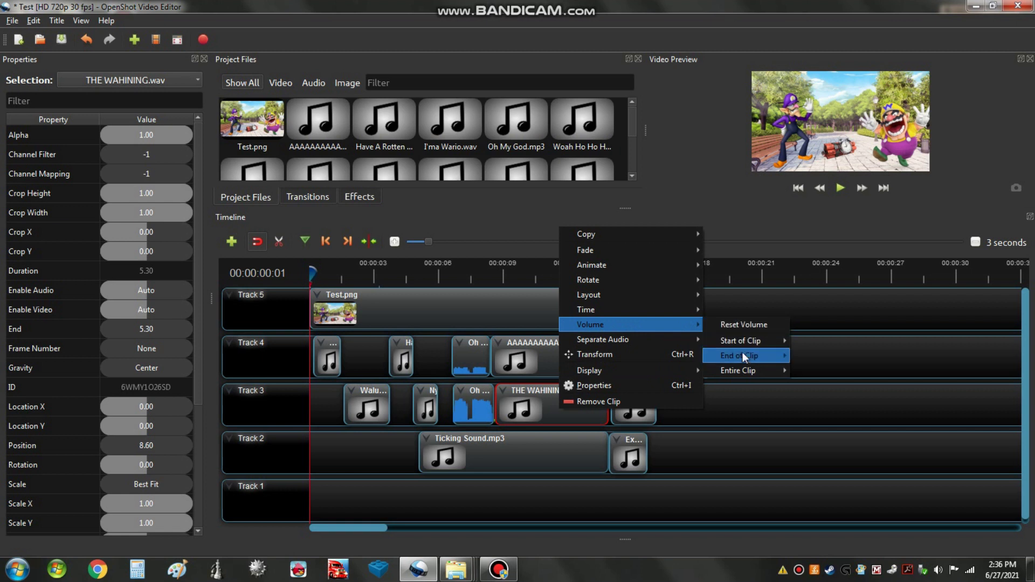
mouse_move(743, 369)
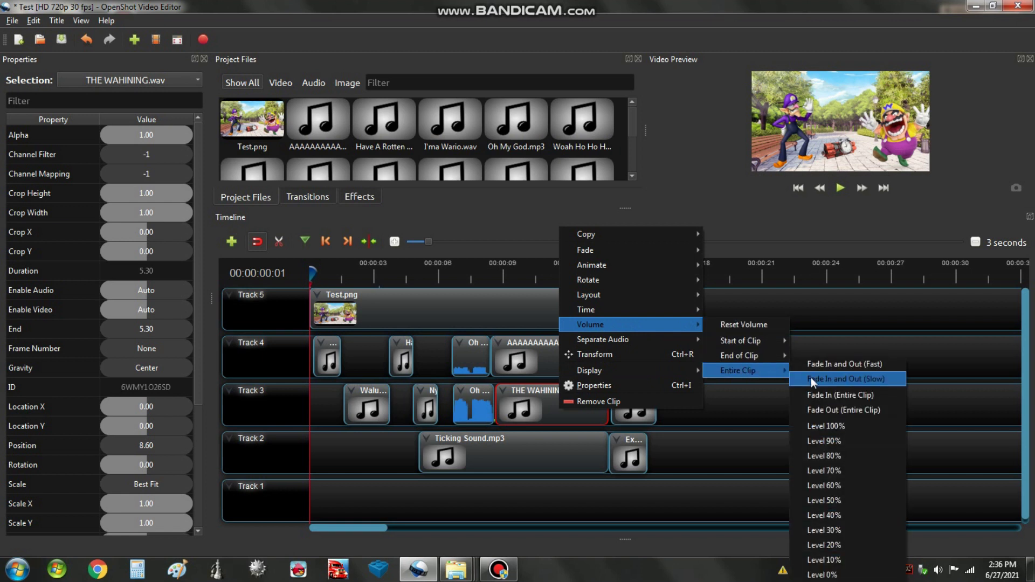
left_click(835, 487)
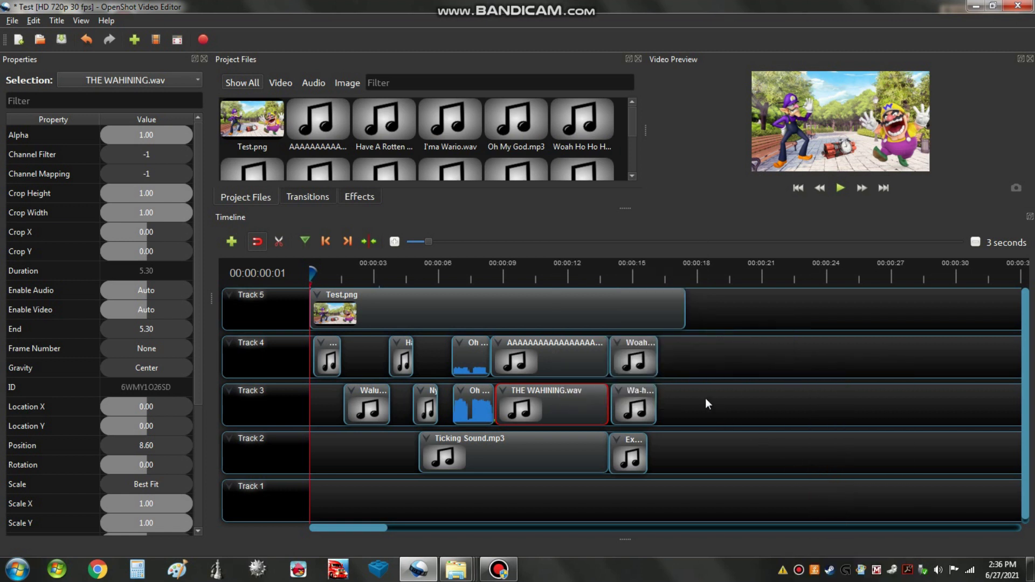
Step: Set the volume of the entire Woah Ho Ho Ha Ha.wav clip on Track 4 to 30%
right_click(648, 357)
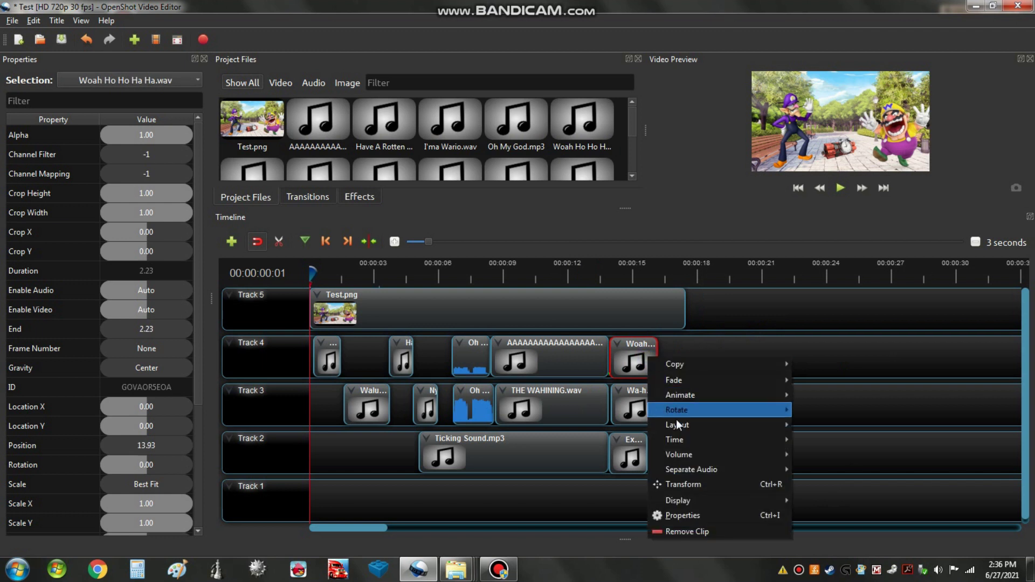
mouse_move(778, 456)
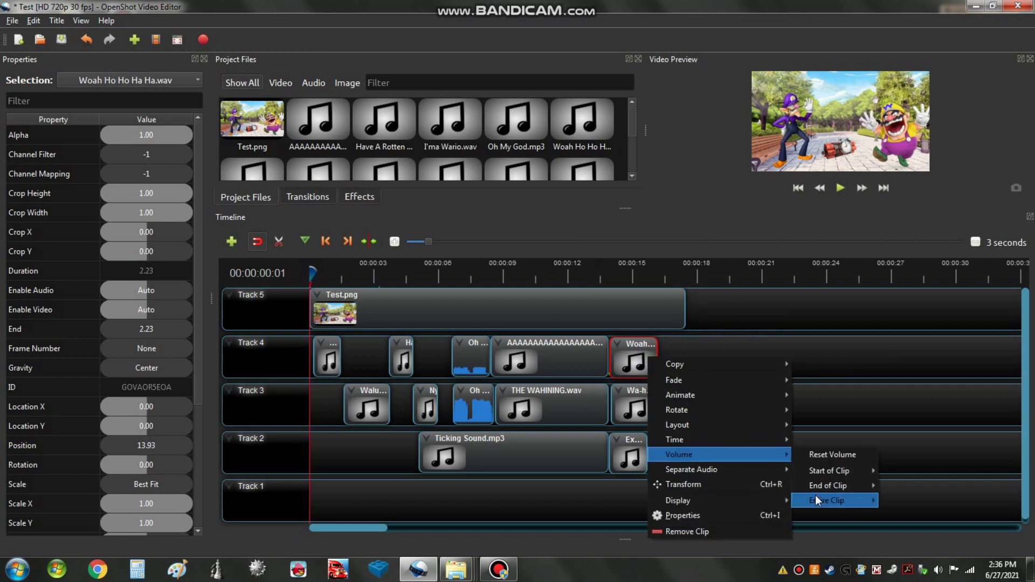
mouse_move(815, 497)
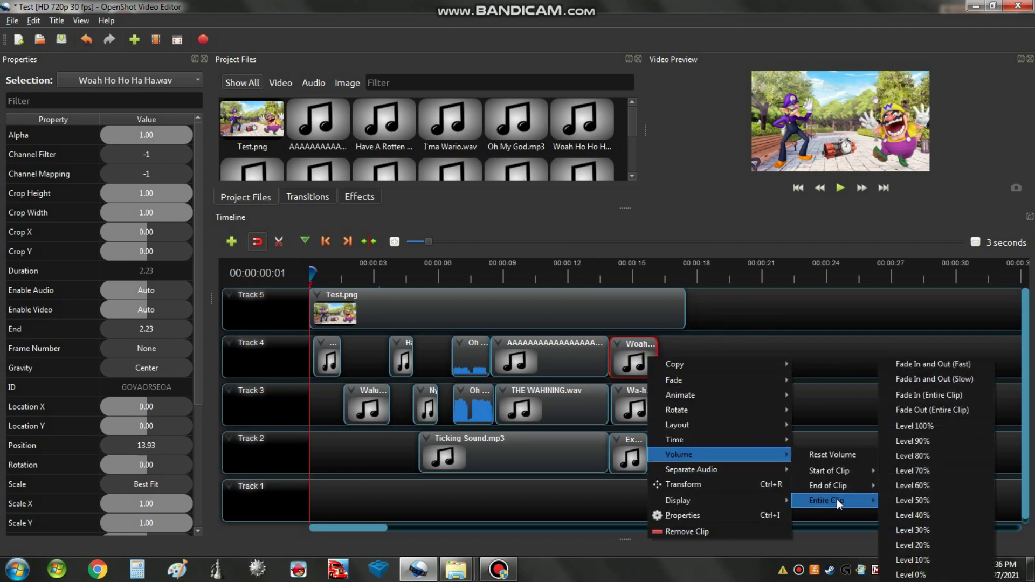
left_click(904, 530)
Step: Set the volume of the entire Wa-ha-haaaaaaaa.wav clip on Track 3 to 30%
left_click(634, 400)
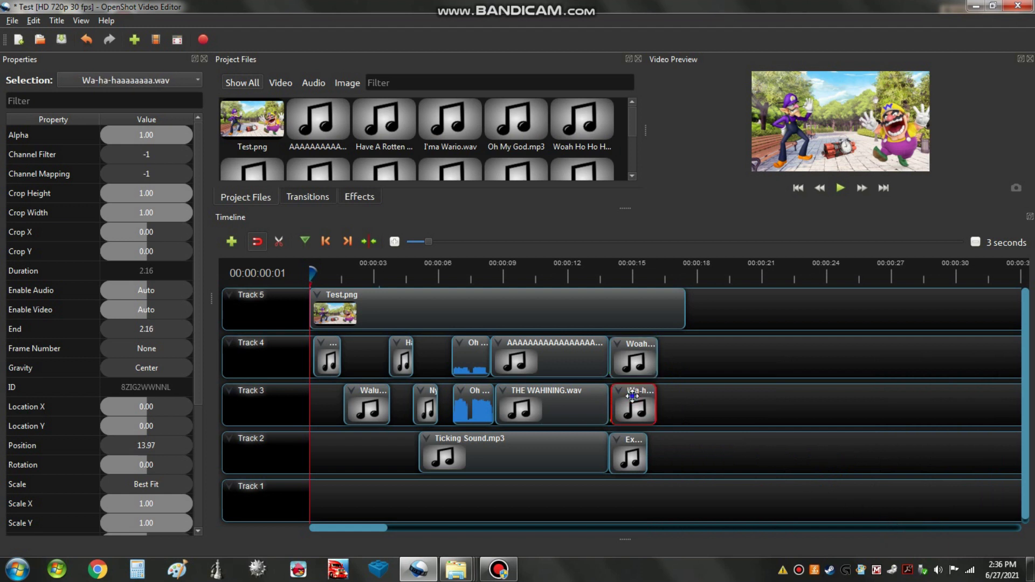
right_click(634, 399)
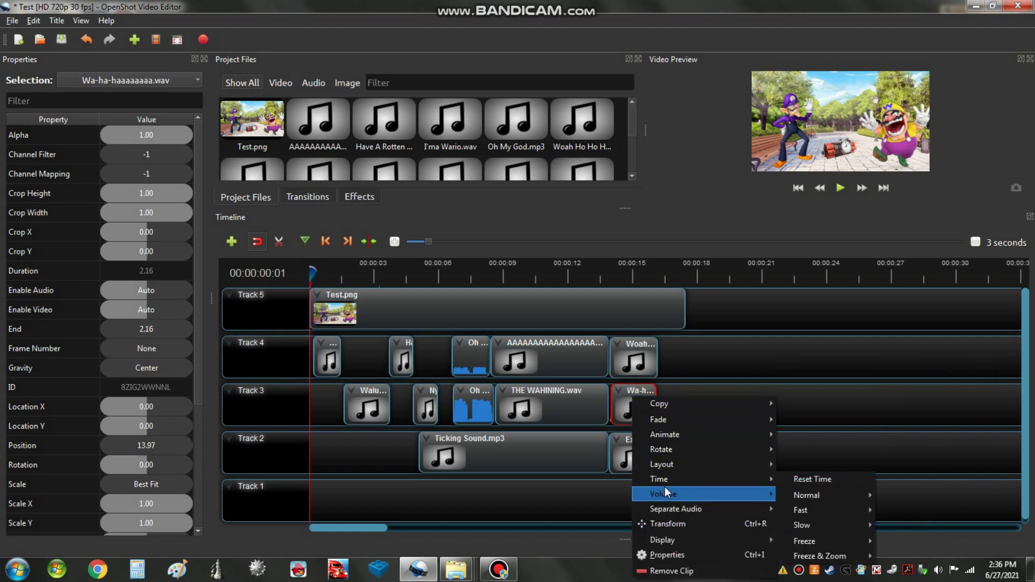
mouse_move(693, 491)
mouse_move(804, 539)
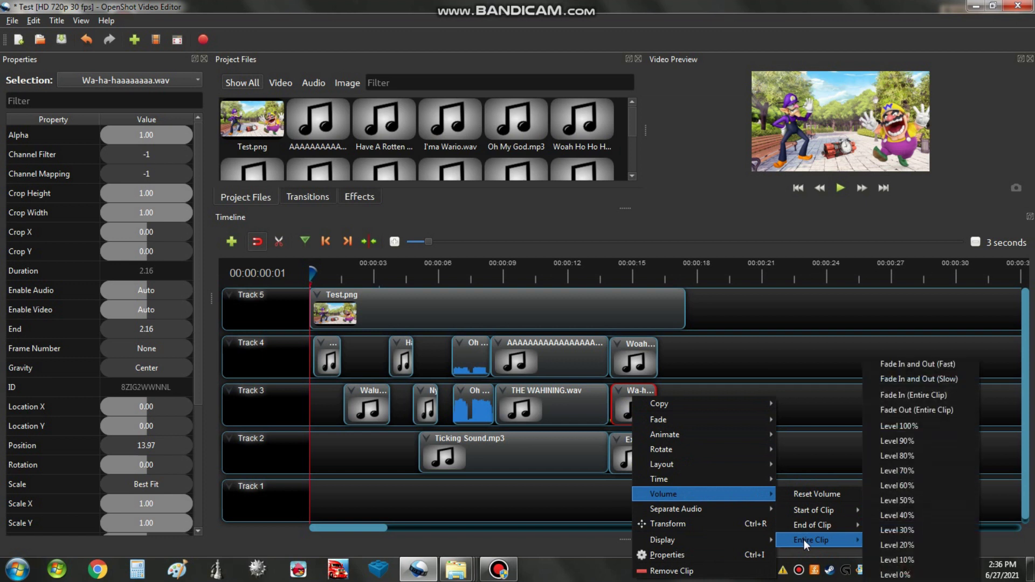
left_click(872, 526)
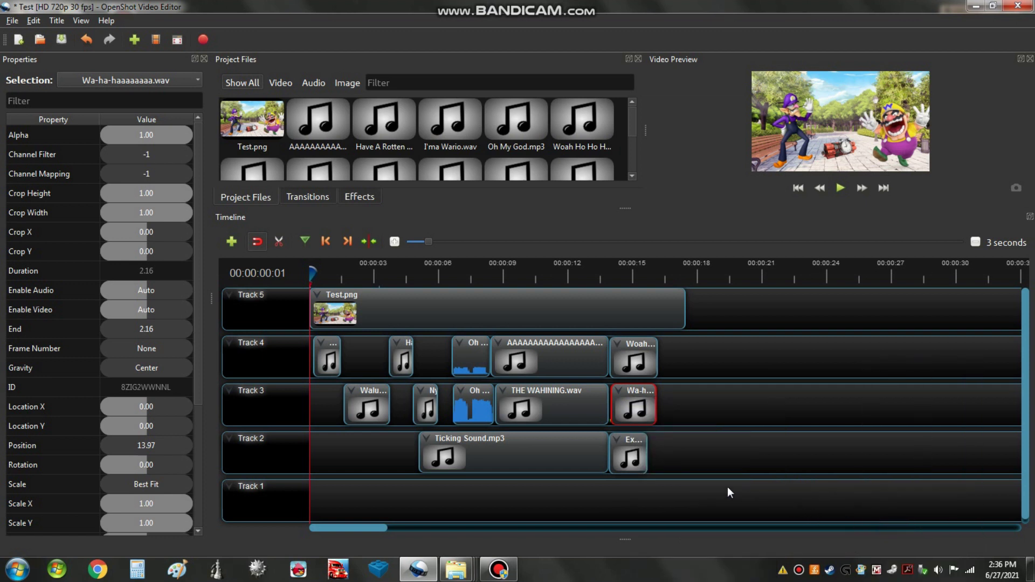
Step: Set the volume of the entire Explosion.mp3 clip on Track 2 to 60%
left_click(630, 454)
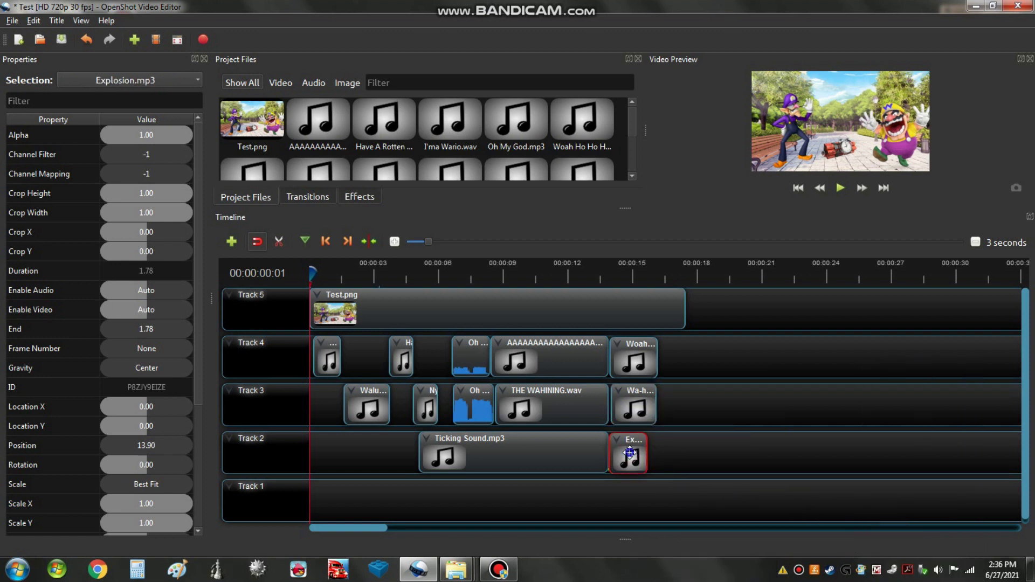
right_click(632, 454)
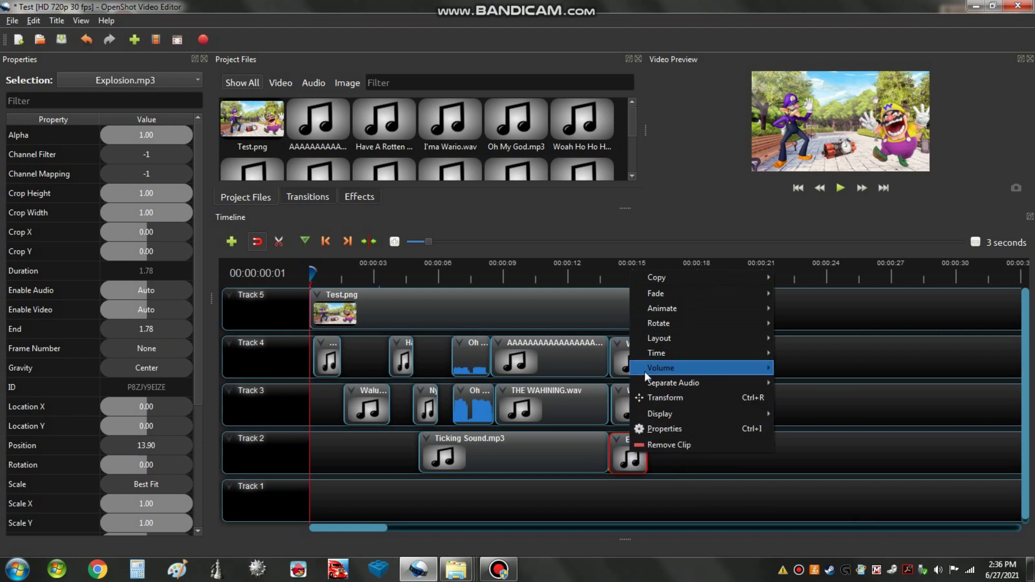
mouse_move(727, 368)
mouse_move(811, 419)
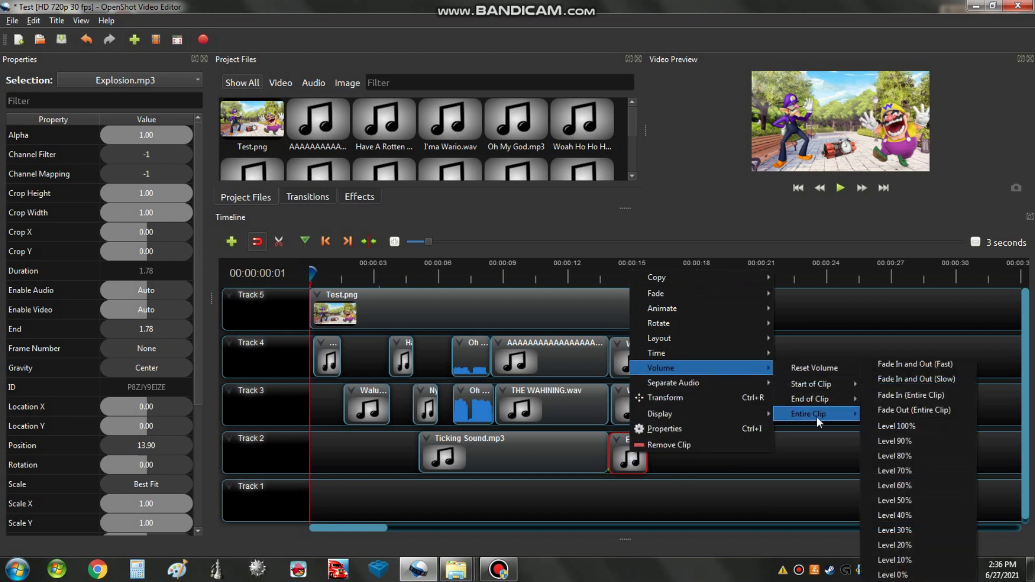
left_click(898, 481)
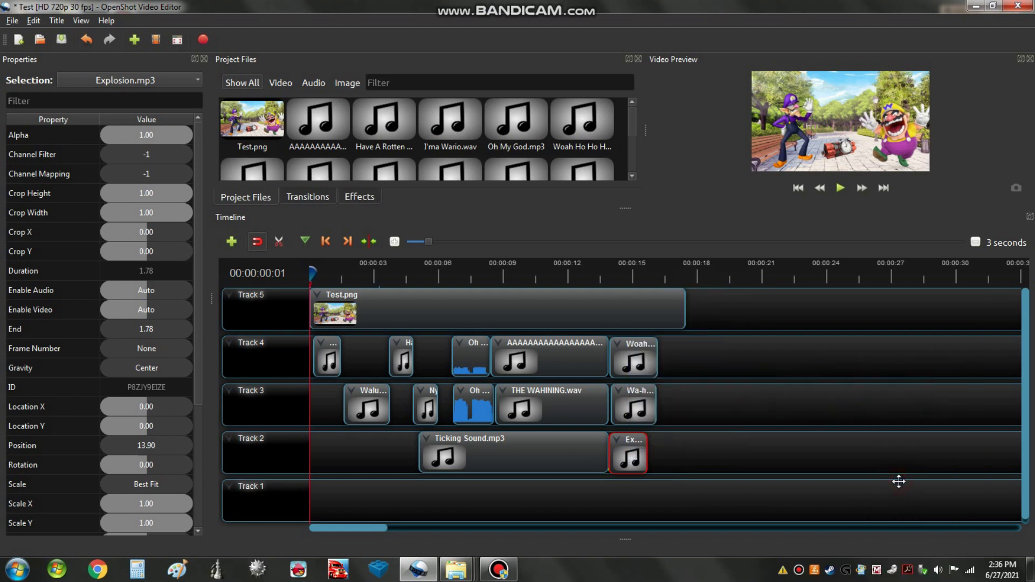